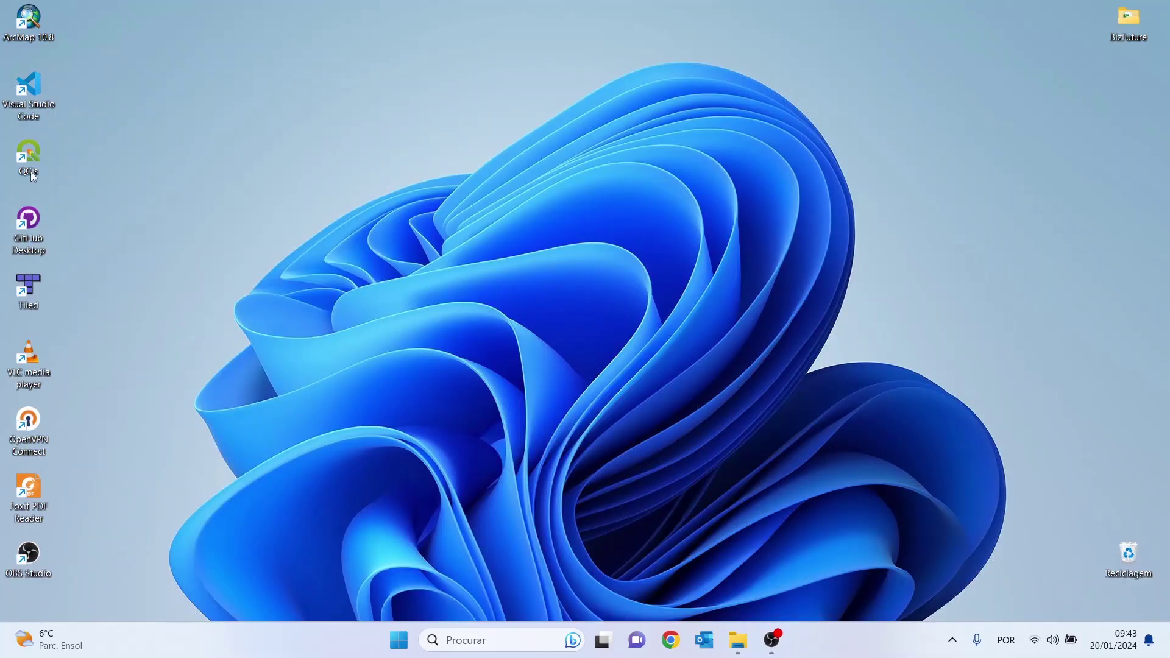
Launch QGIS from its desktop shortcut to reach the Recent Projects welcome page.
double_click(30, 163)
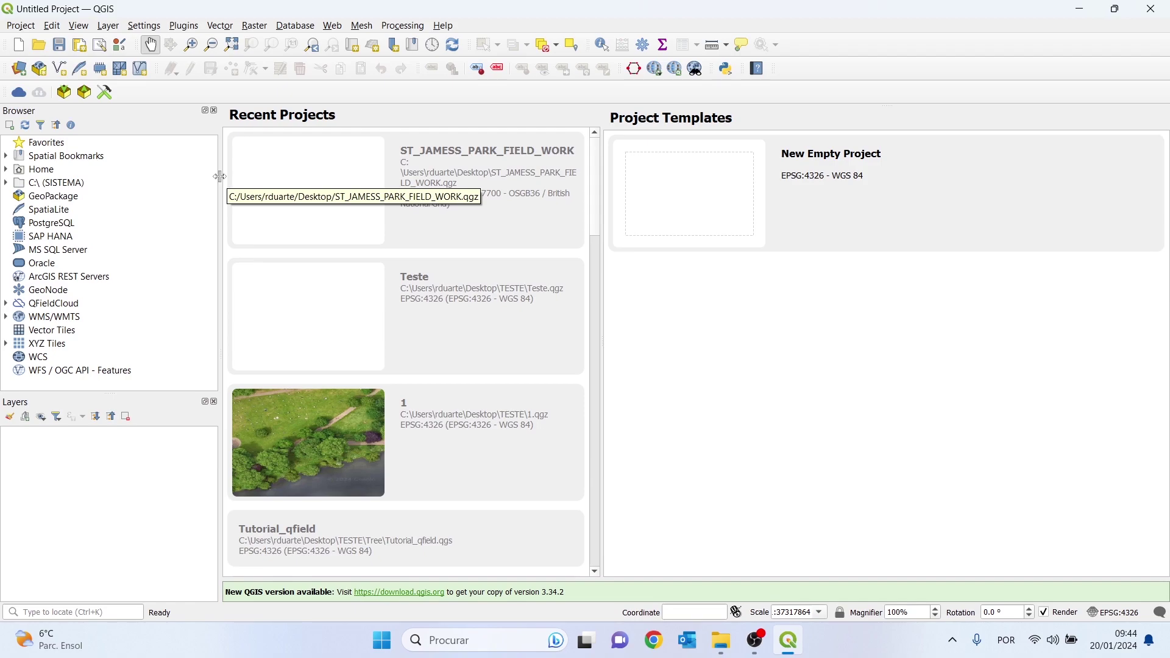
In Project Properties, set the project CRS to OSGB36 / British National Grid (EPSG:27700).
click(21, 26)
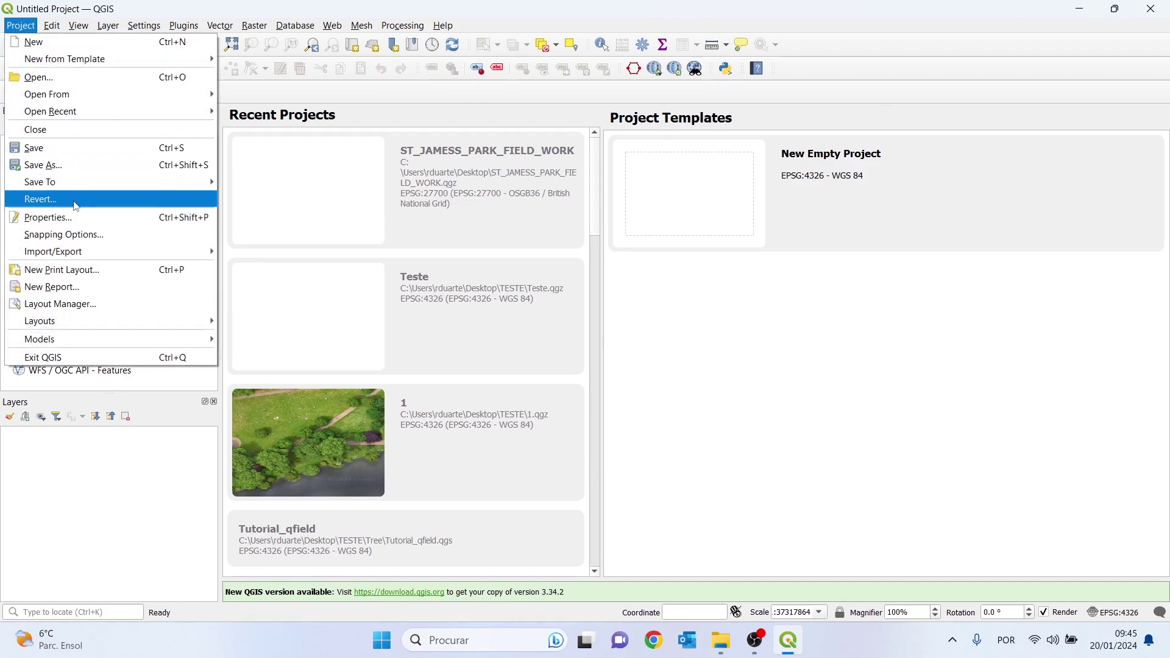
click(74, 221)
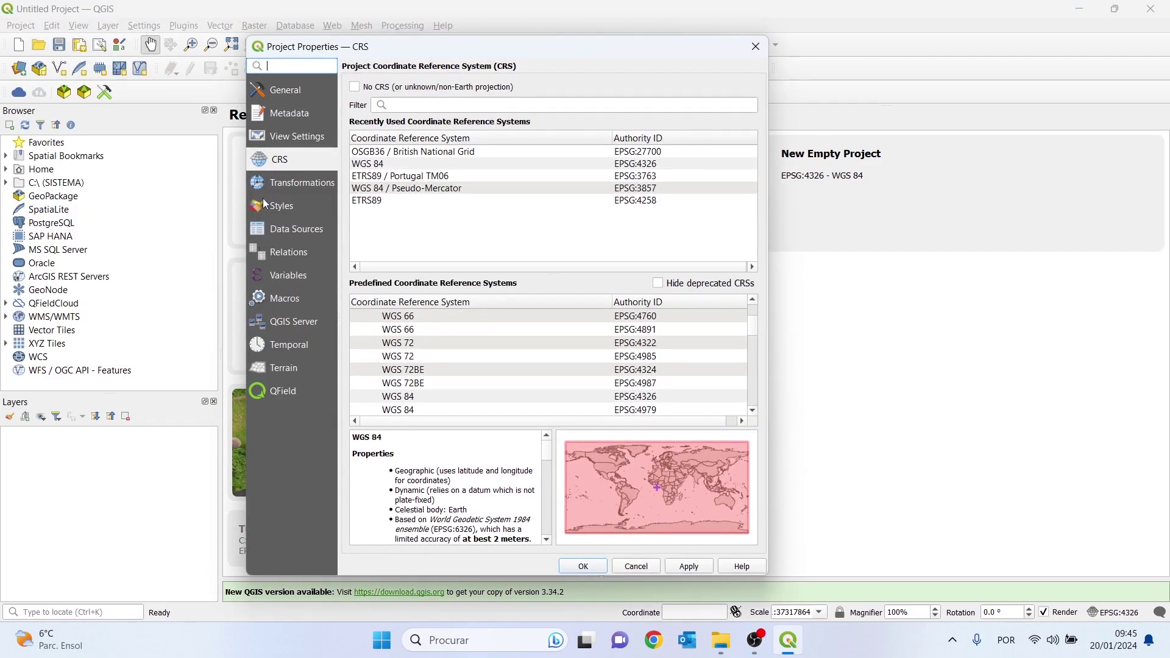
click(418, 104)
text(british)
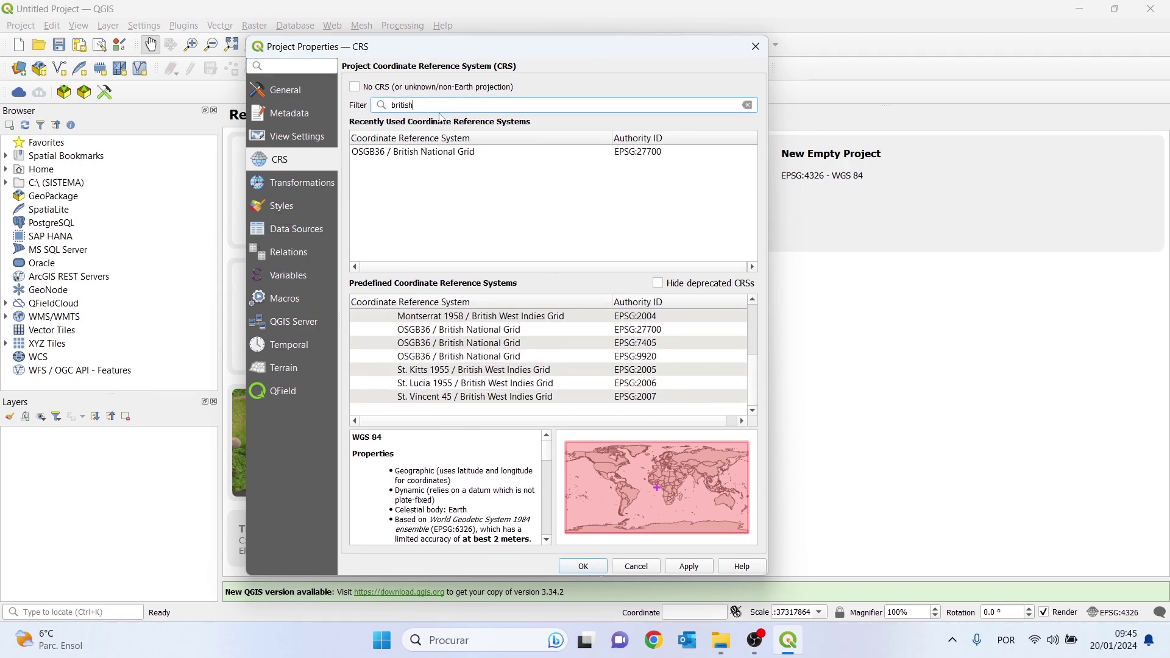
click(420, 153)
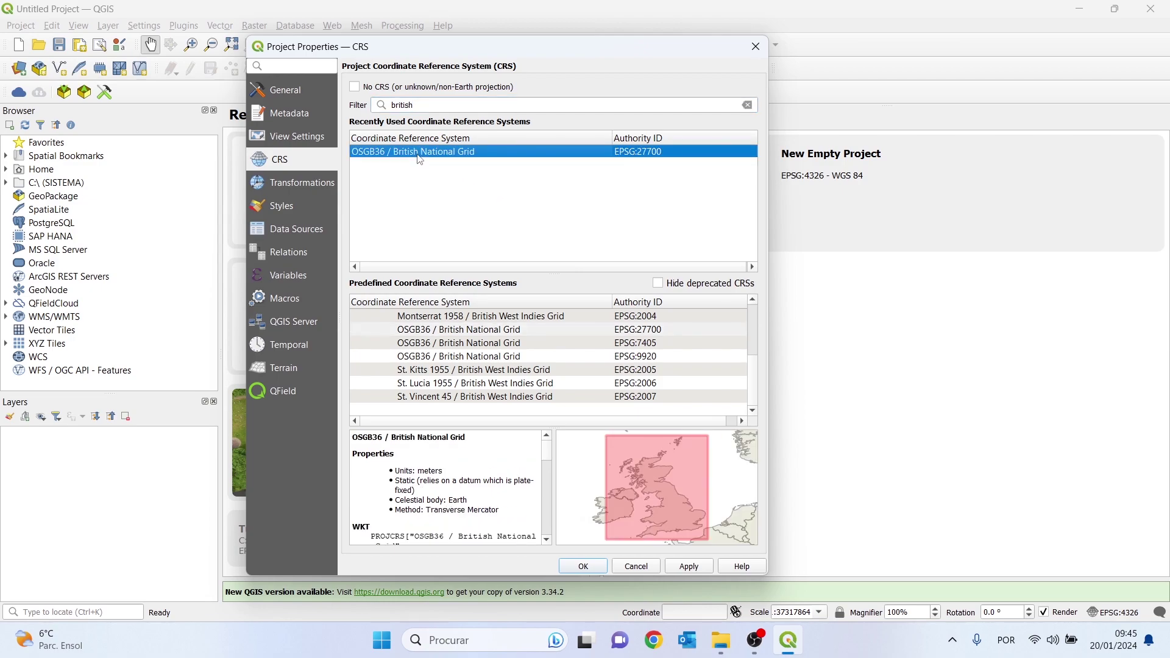
click(694, 570)
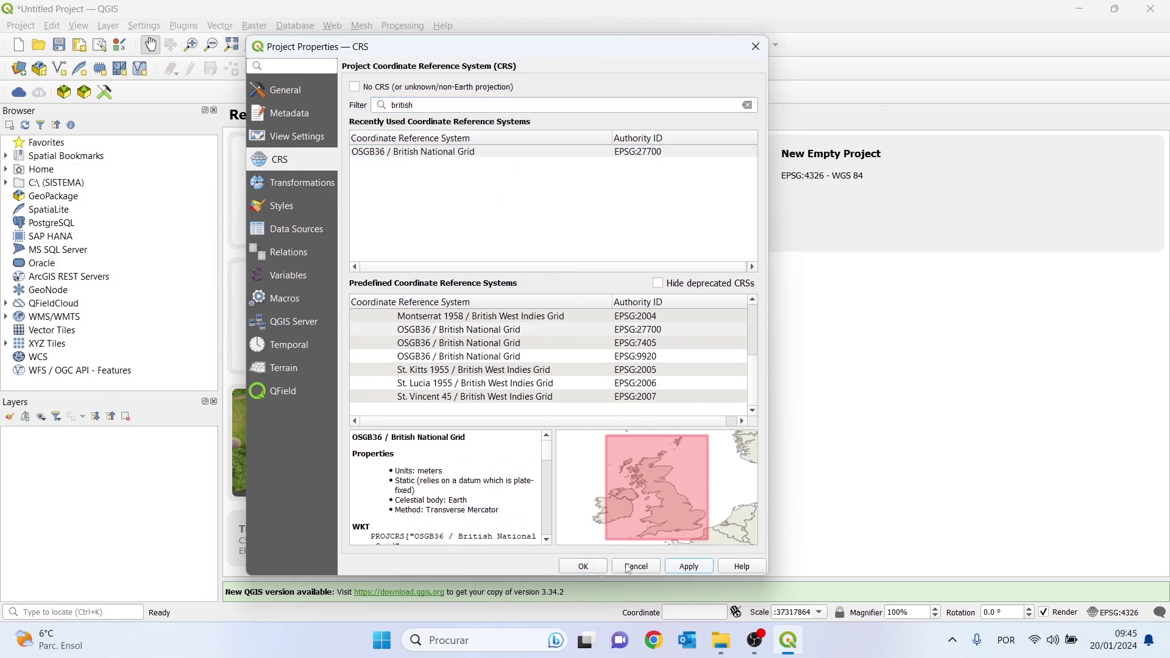
click(583, 566)
From Save As, create a new desktop folder named 'Field Work St. Jamess Park'.
click(28, 27)
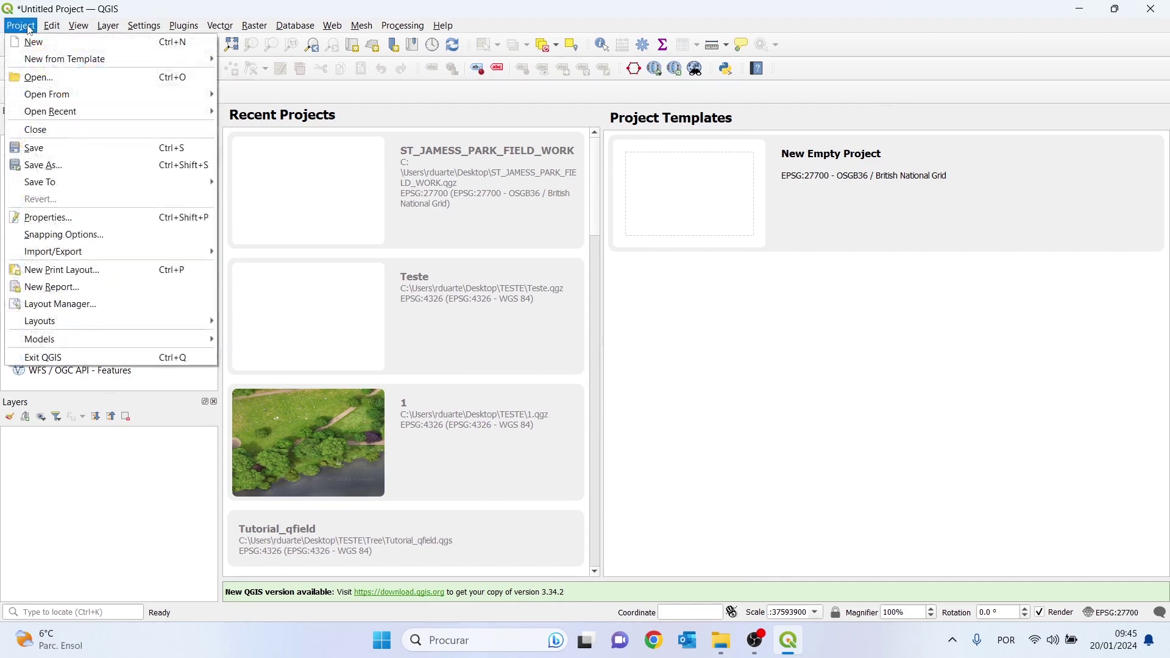
click(44, 165)
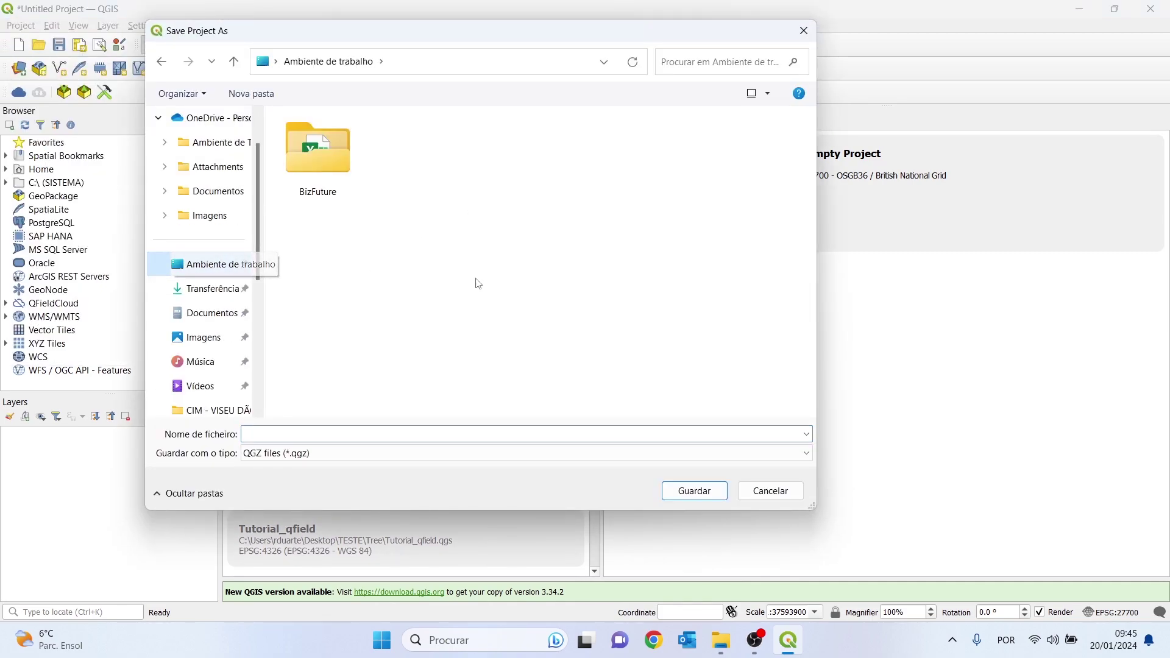
right_click(427, 238)
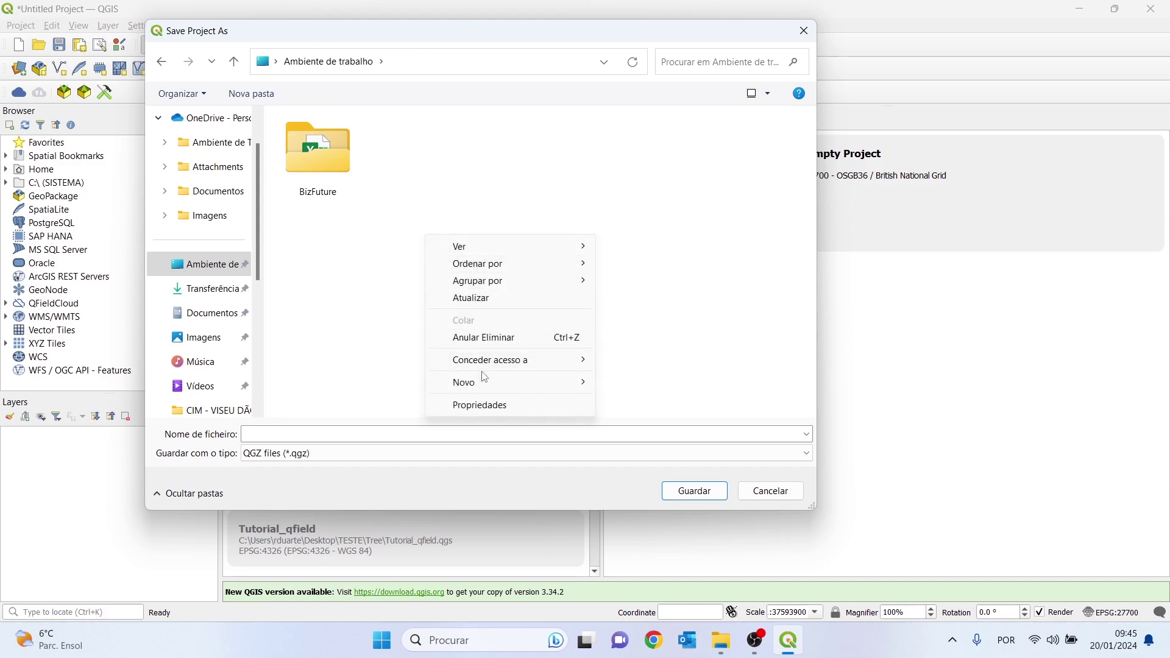
mouse_move(585, 384)
click(636, 384)
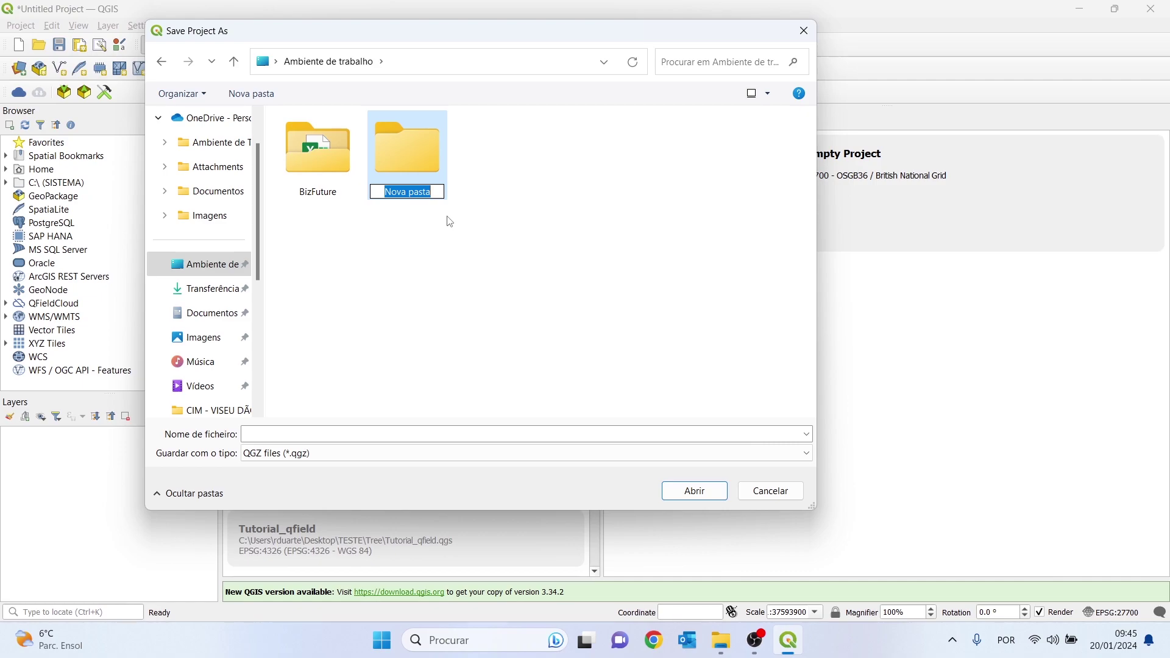
text(Field)
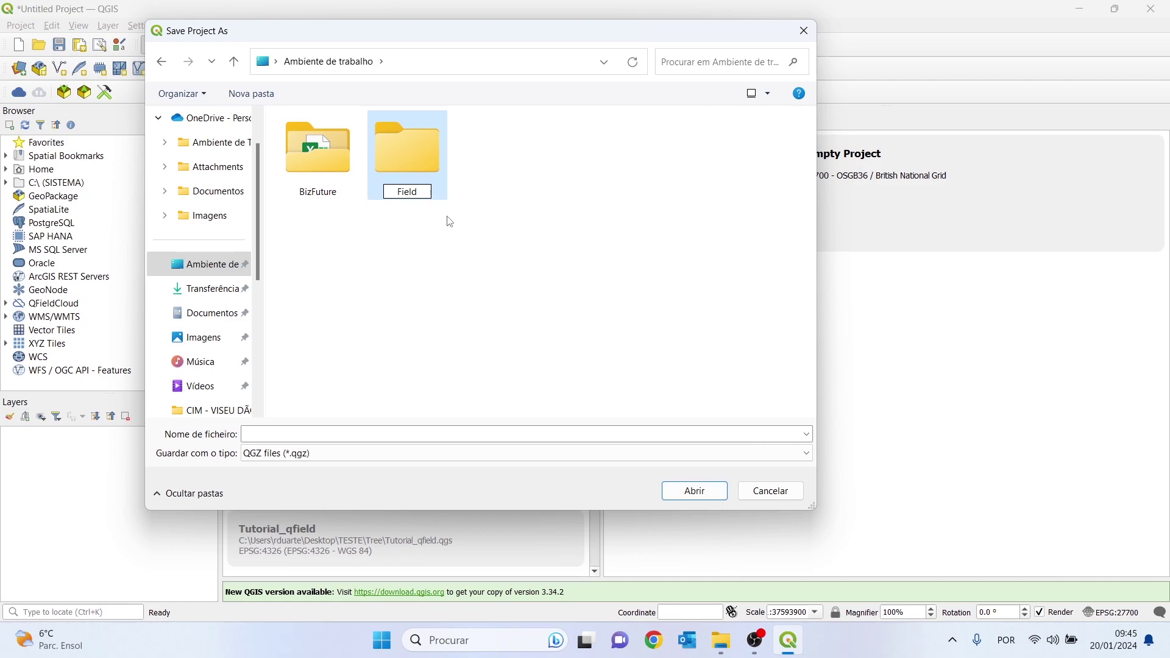
text( Work St.)
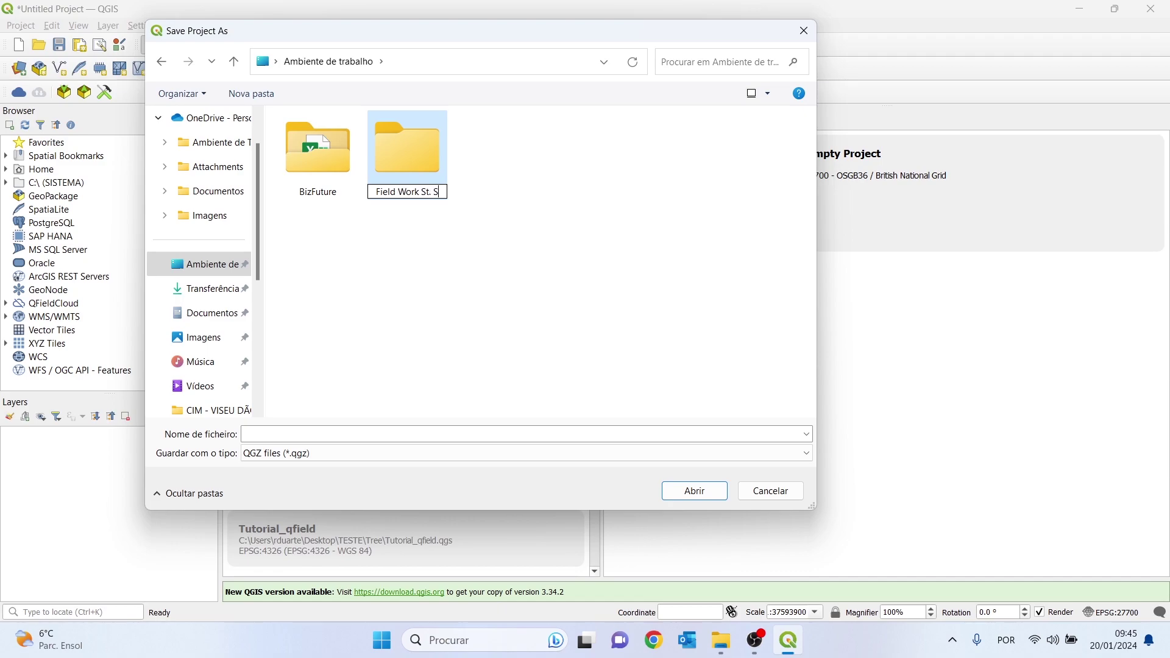
text( Jamess Park)
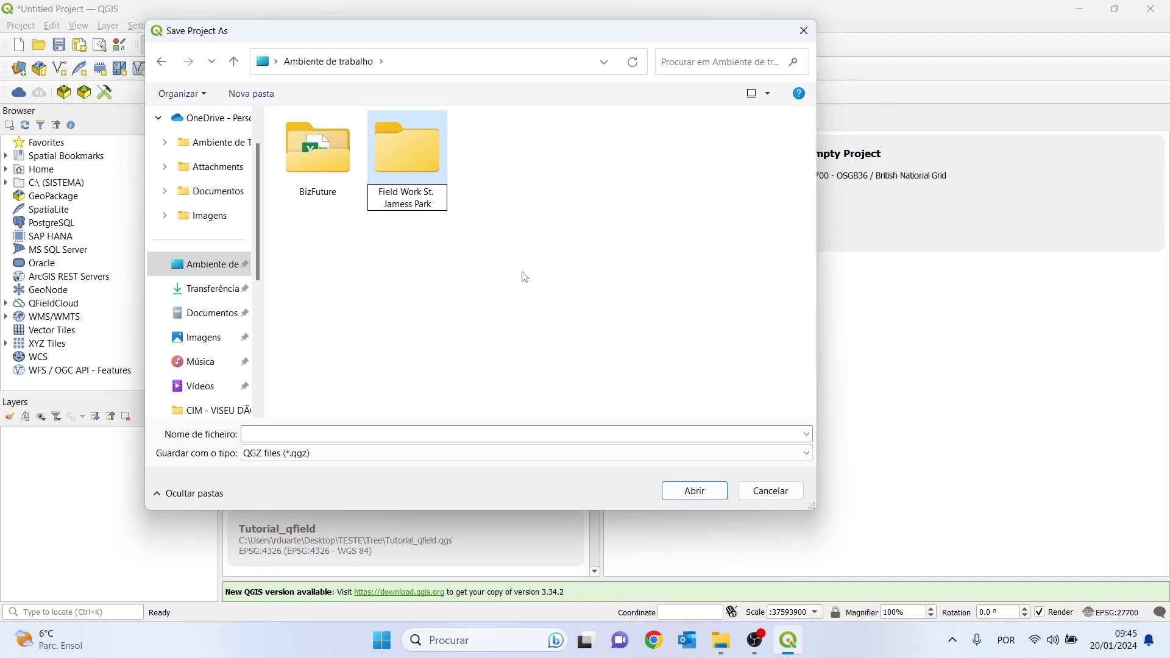
click(478, 192)
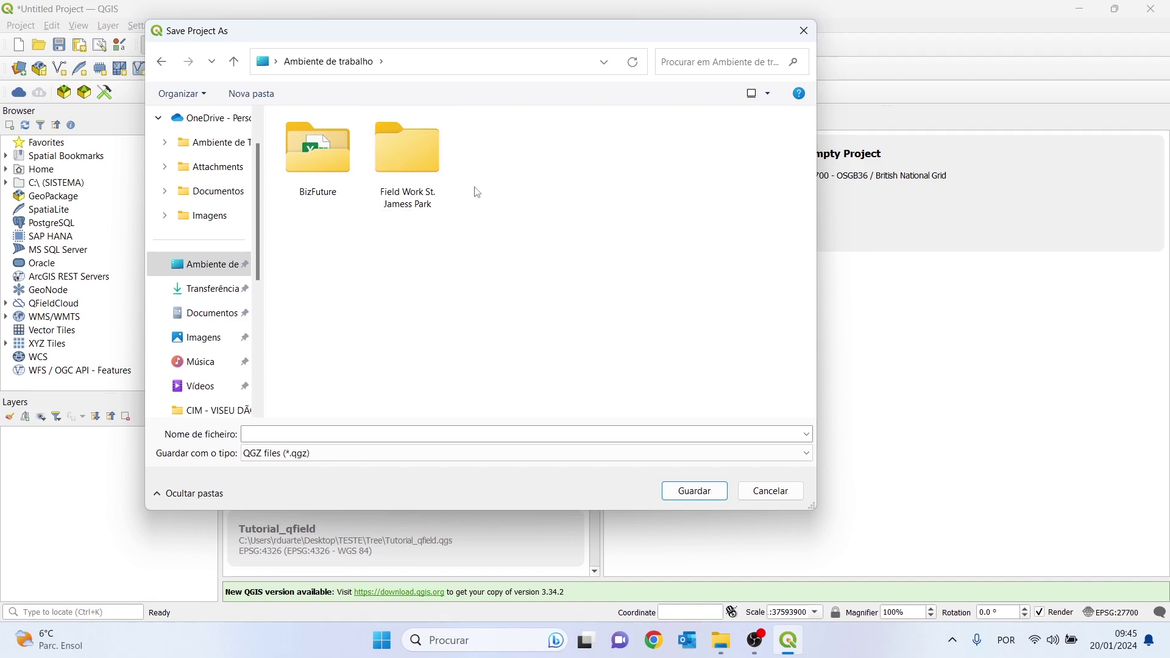
Save the project as QField inside the Field Work St. Jamess Park folder.
double_click(429, 183)
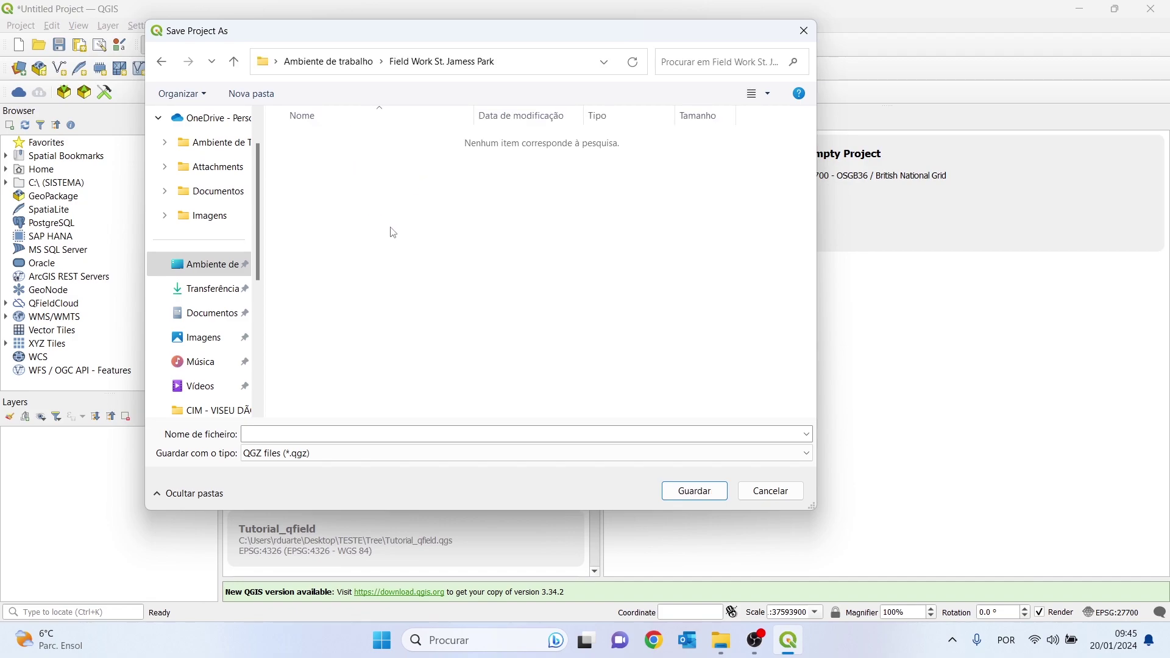
click(283, 434)
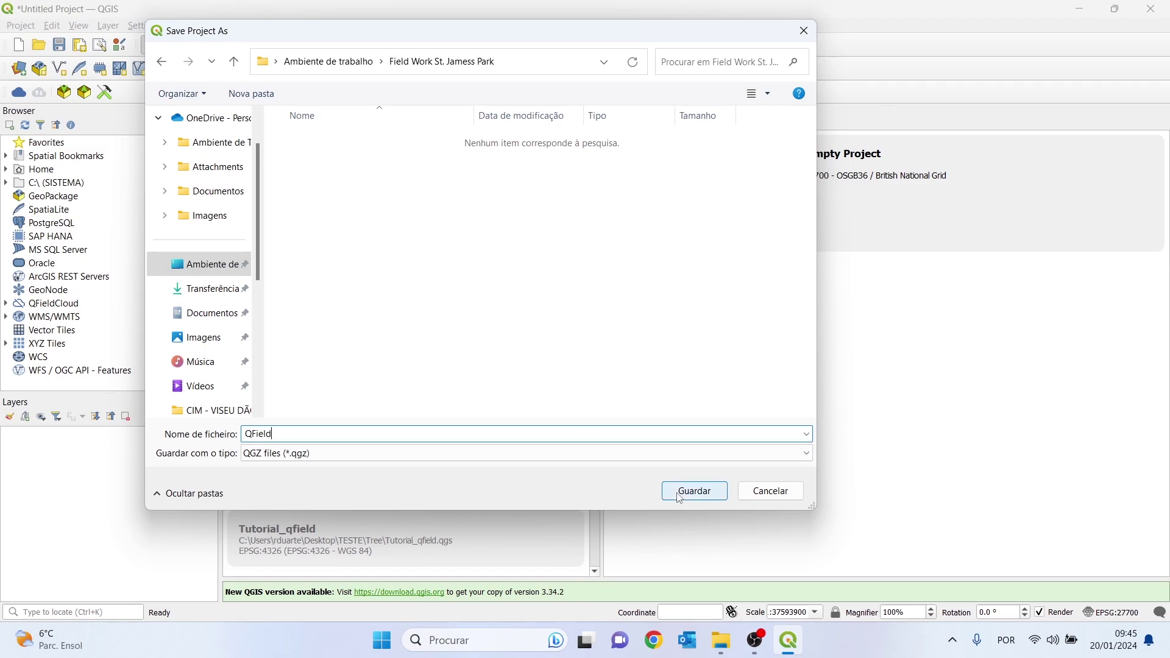
click(694, 491)
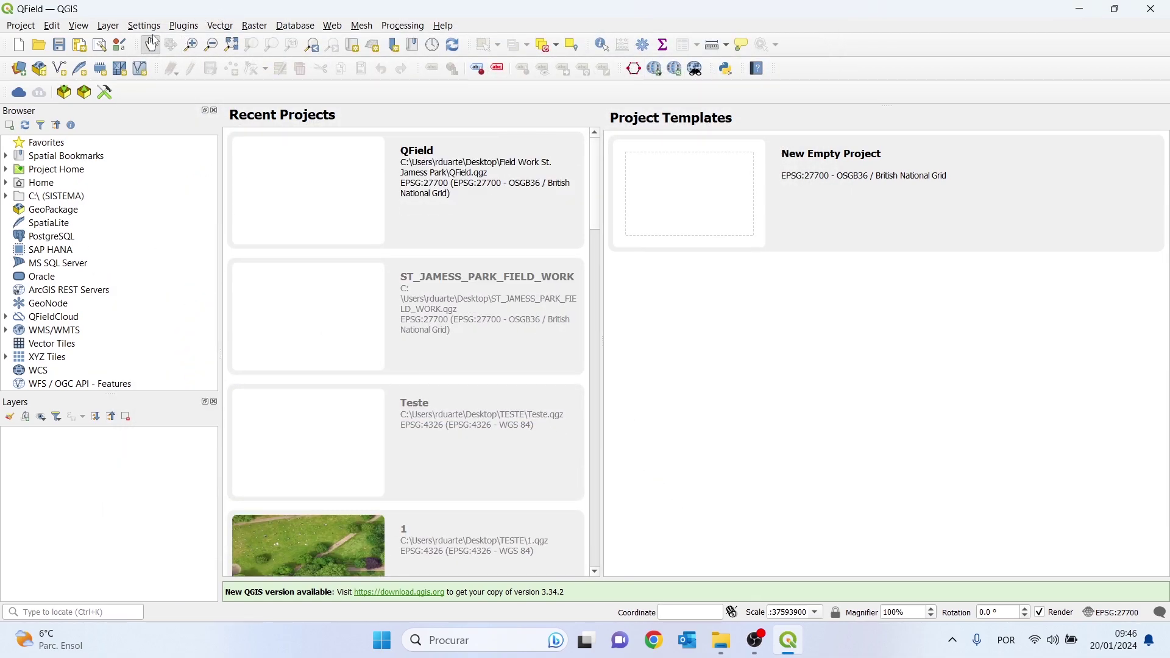
click(183, 27)
click(202, 45)
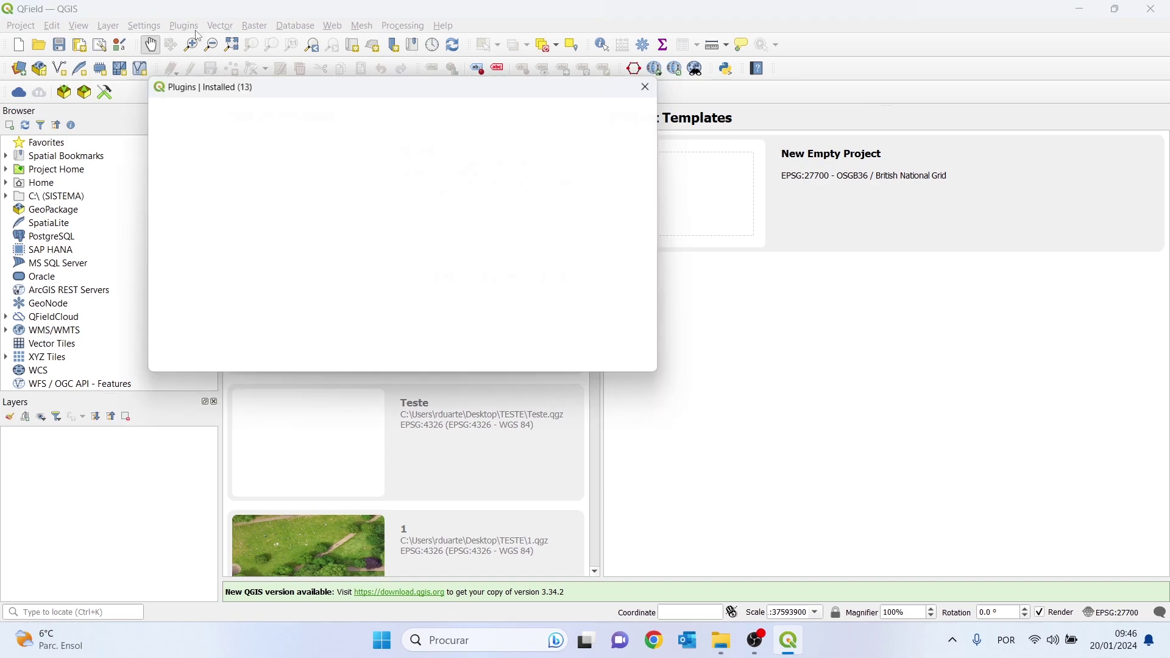
drag(268, 81, 441, 82)
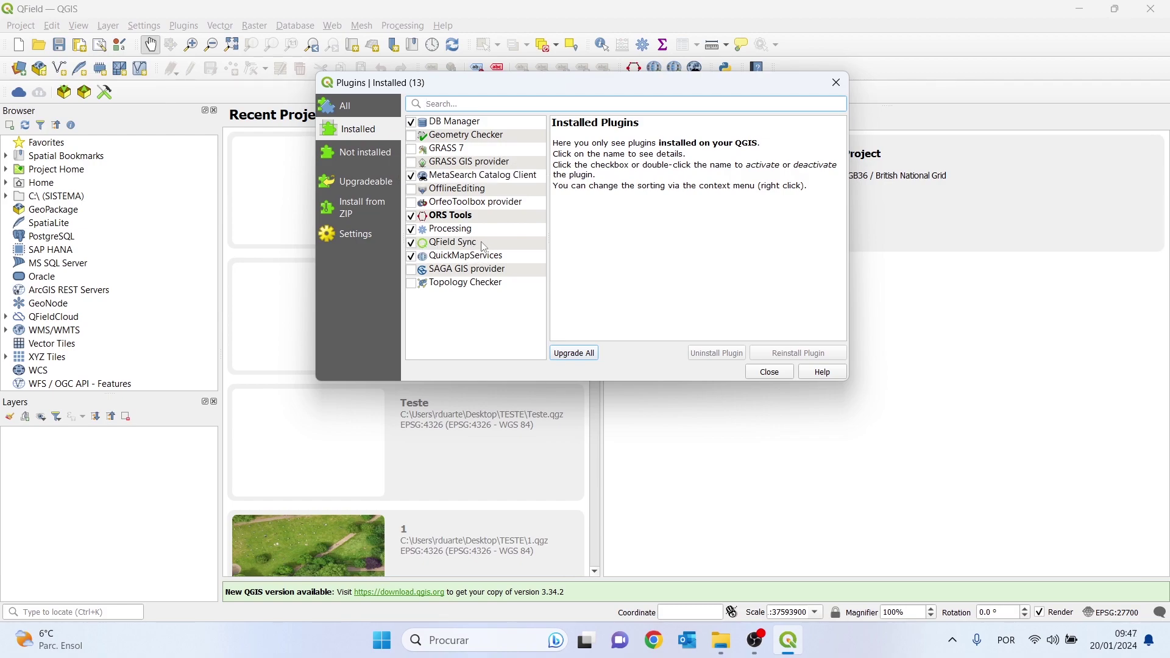
click(452, 258)
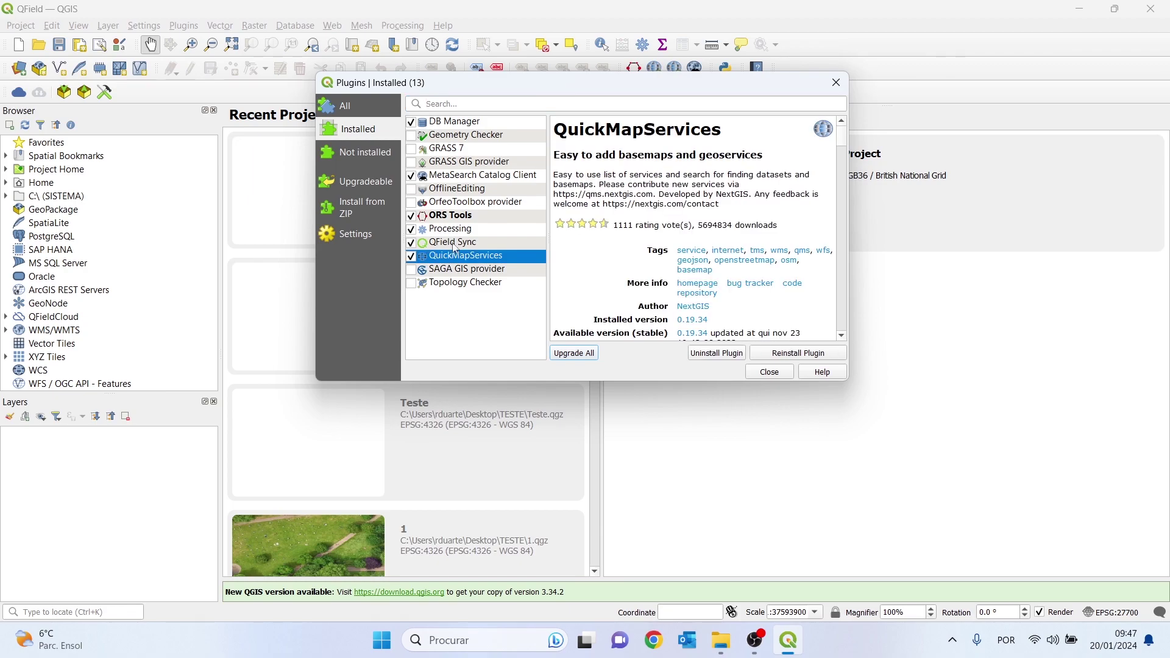
click(452, 243)
click(452, 256)
click(346, 110)
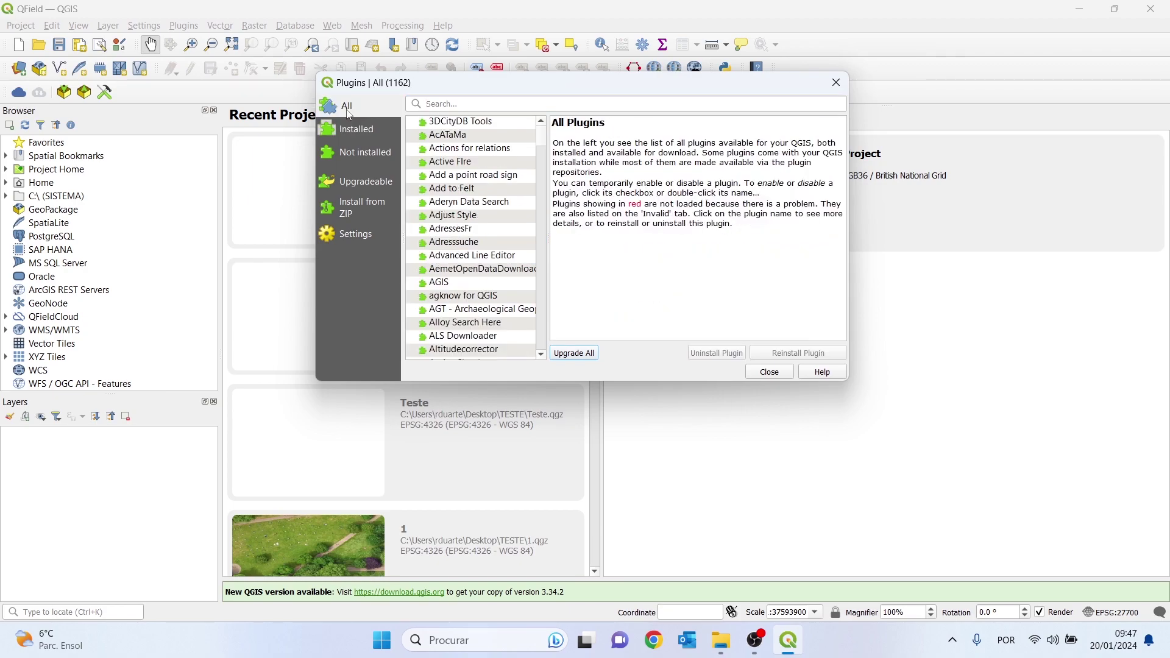
click(436, 104)
text(qfield)
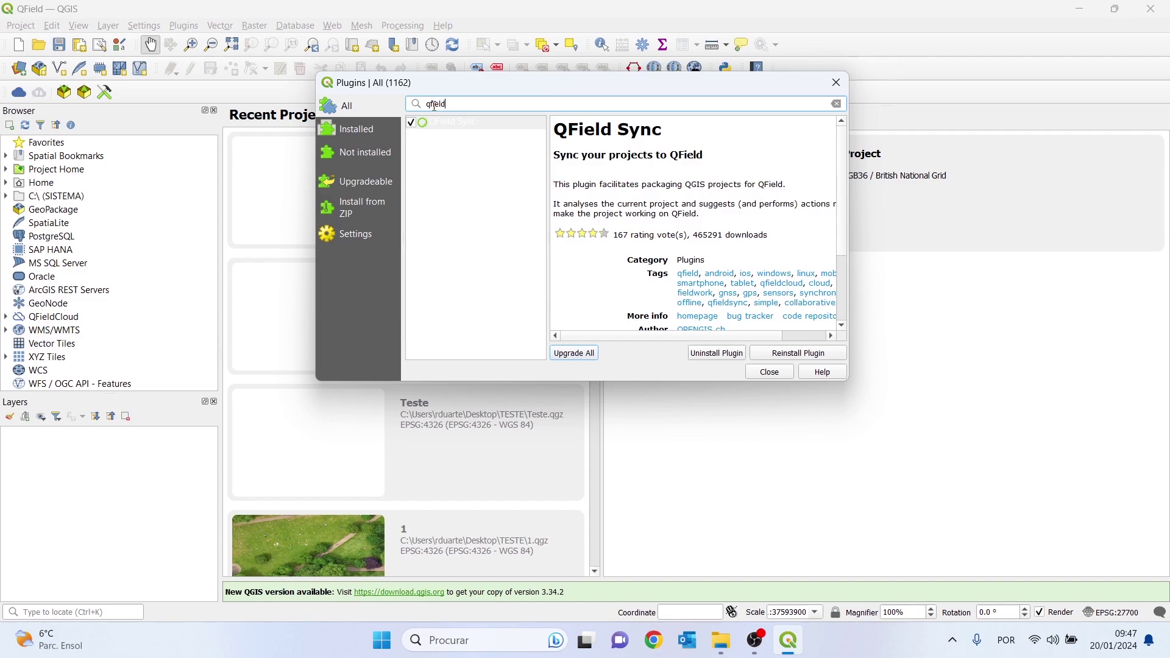
click(449, 123)
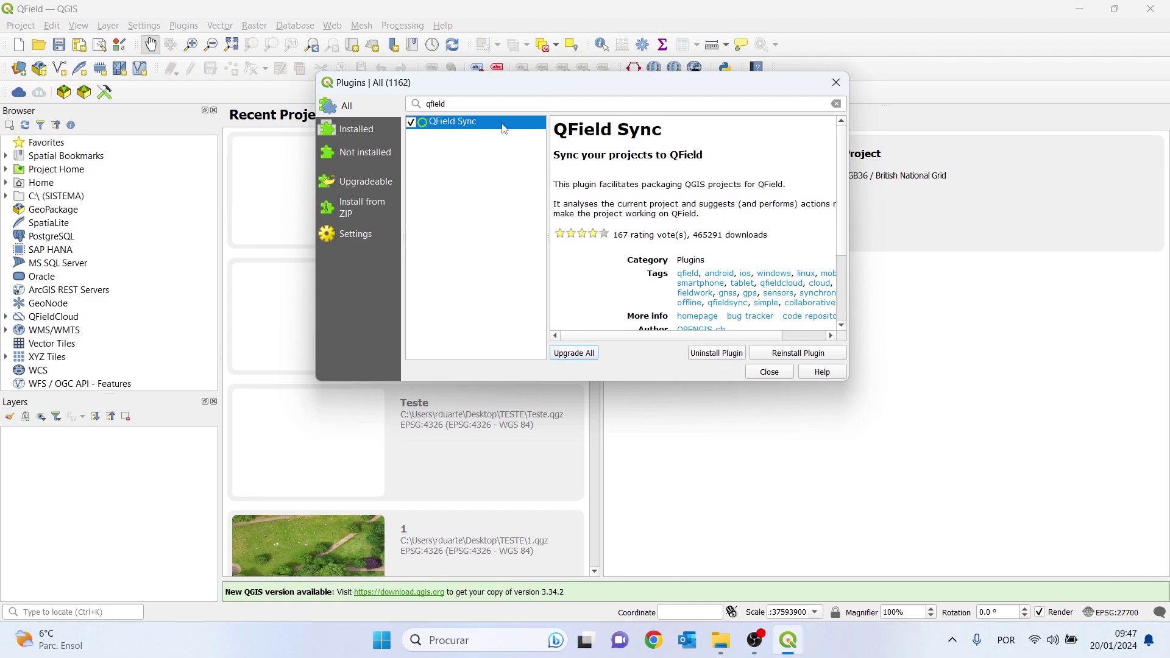
click(357, 105)
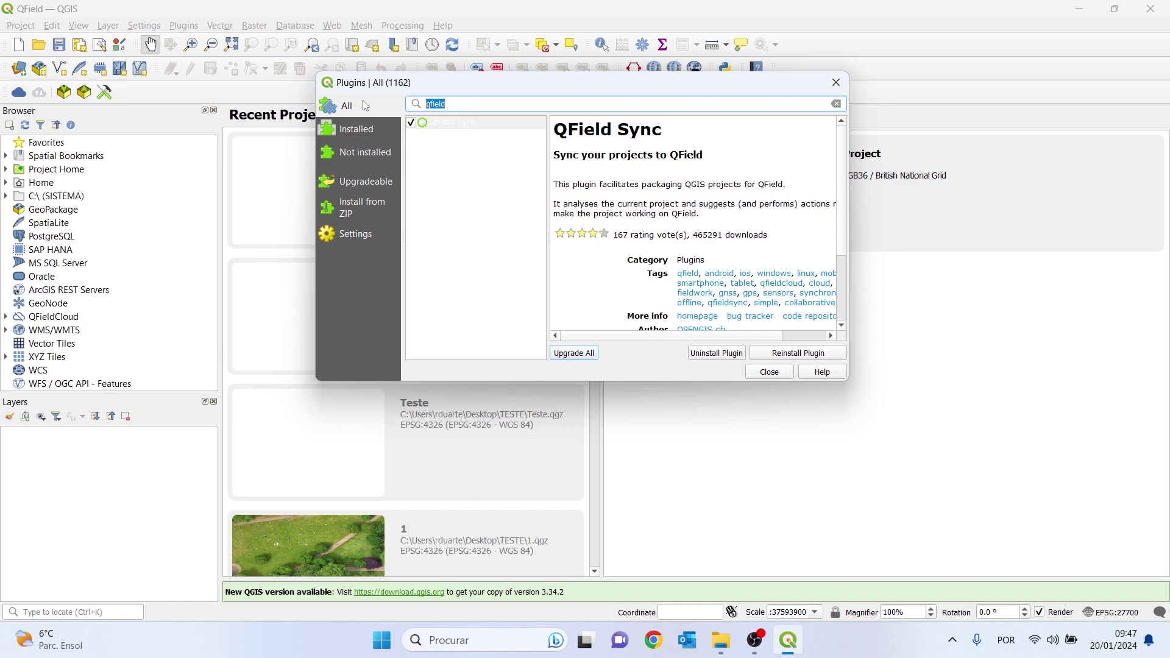
text(quic)
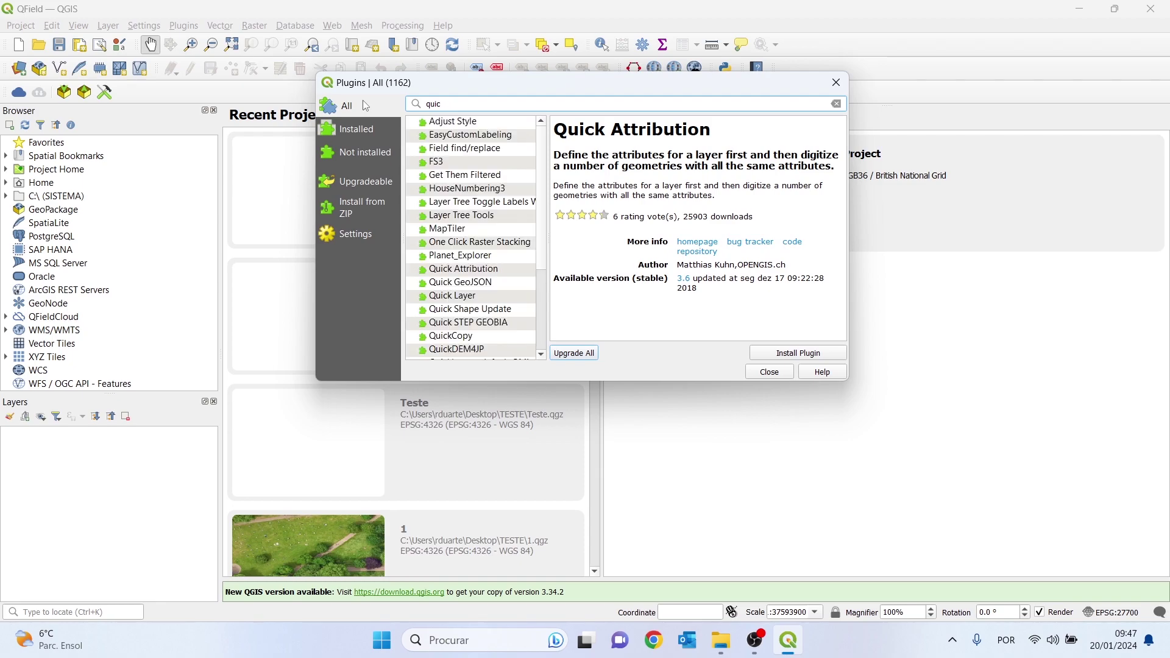
text(kmap)
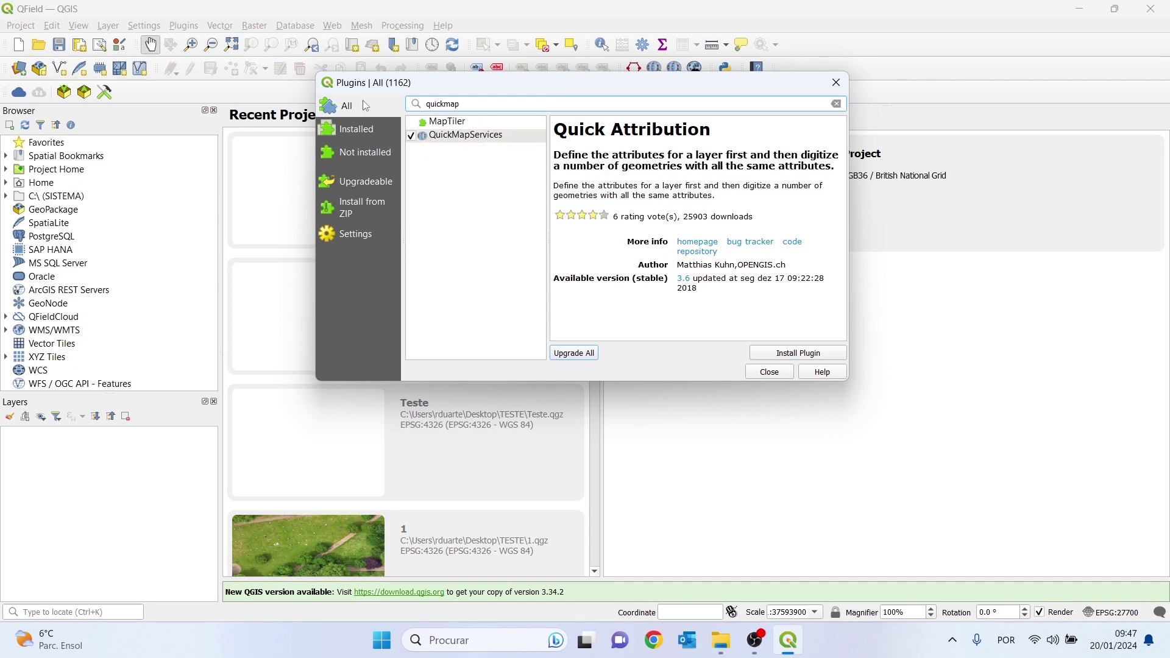
click(458, 135)
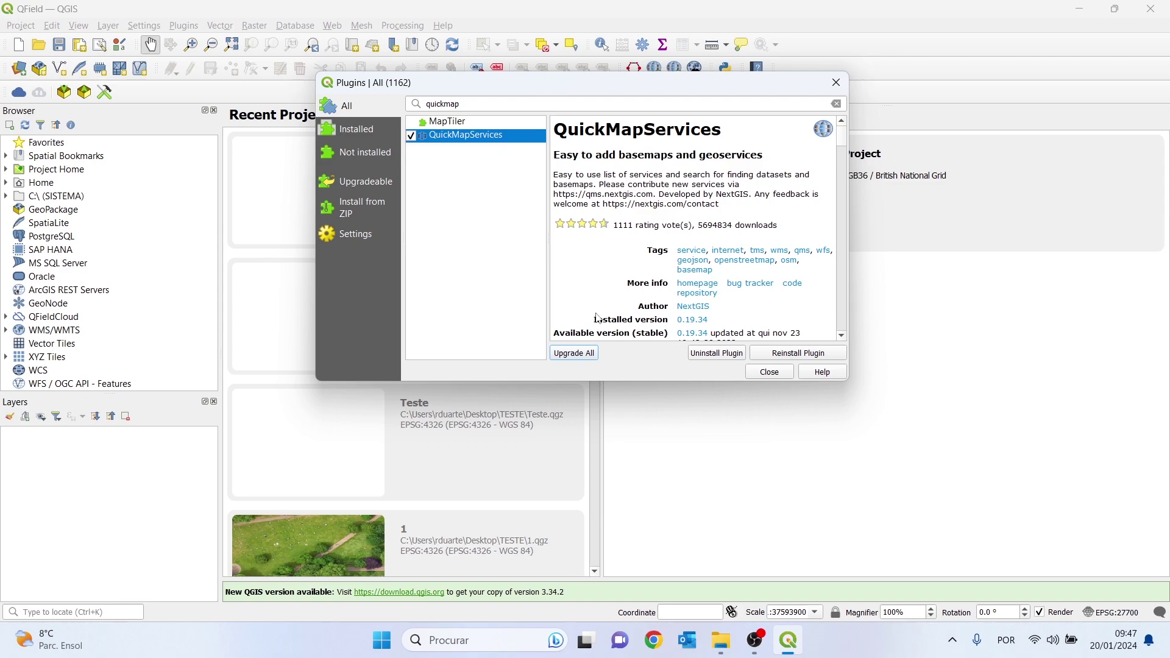
click(781, 373)
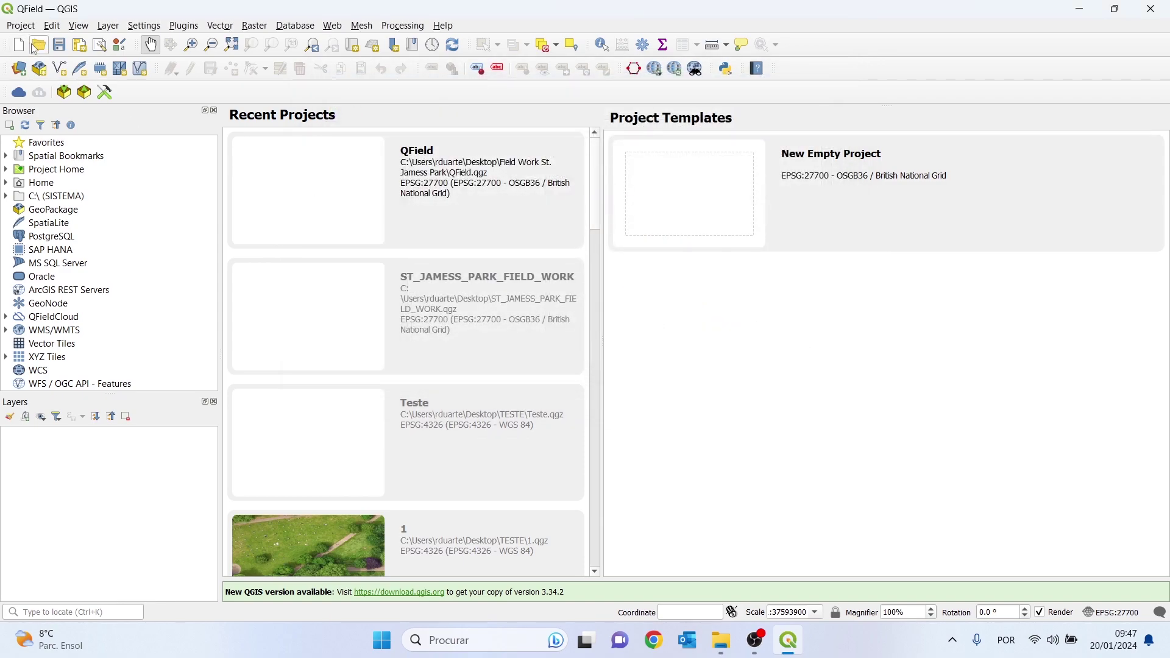
Close the current project and add the XYZ Tiles Google Satellite basemap to Layers.
click(21, 25)
click(45, 131)
click(41, 359)
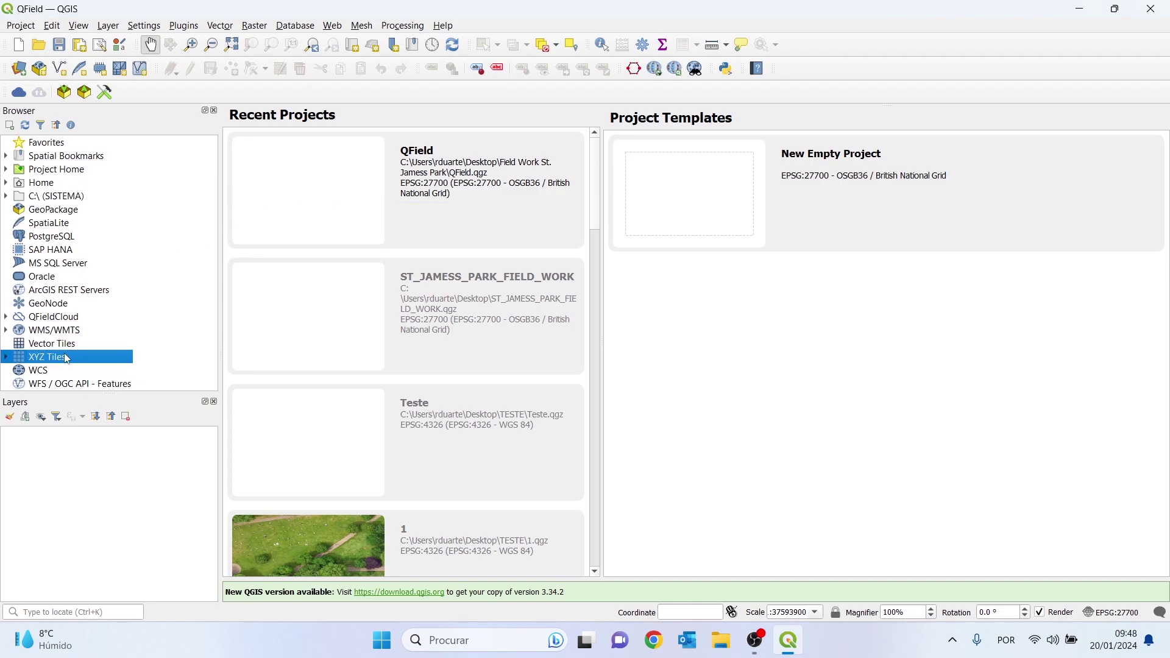
click(6, 357)
scroll(25, 360, down, 1)
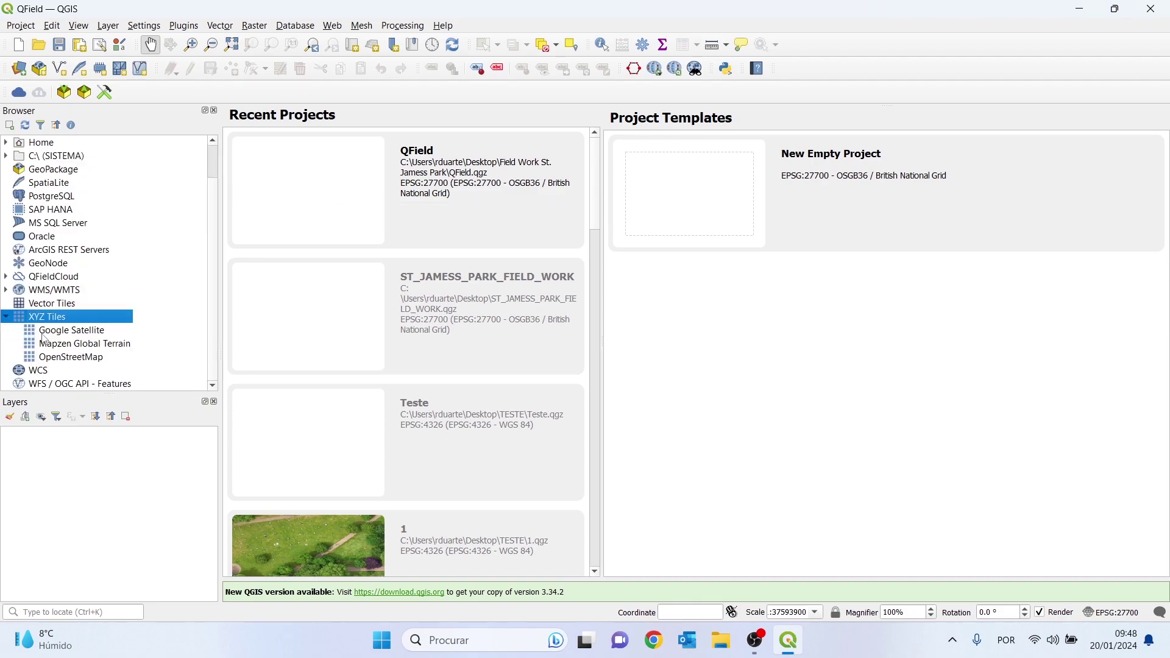
click(67, 334)
drag(71, 335, 84, 461)
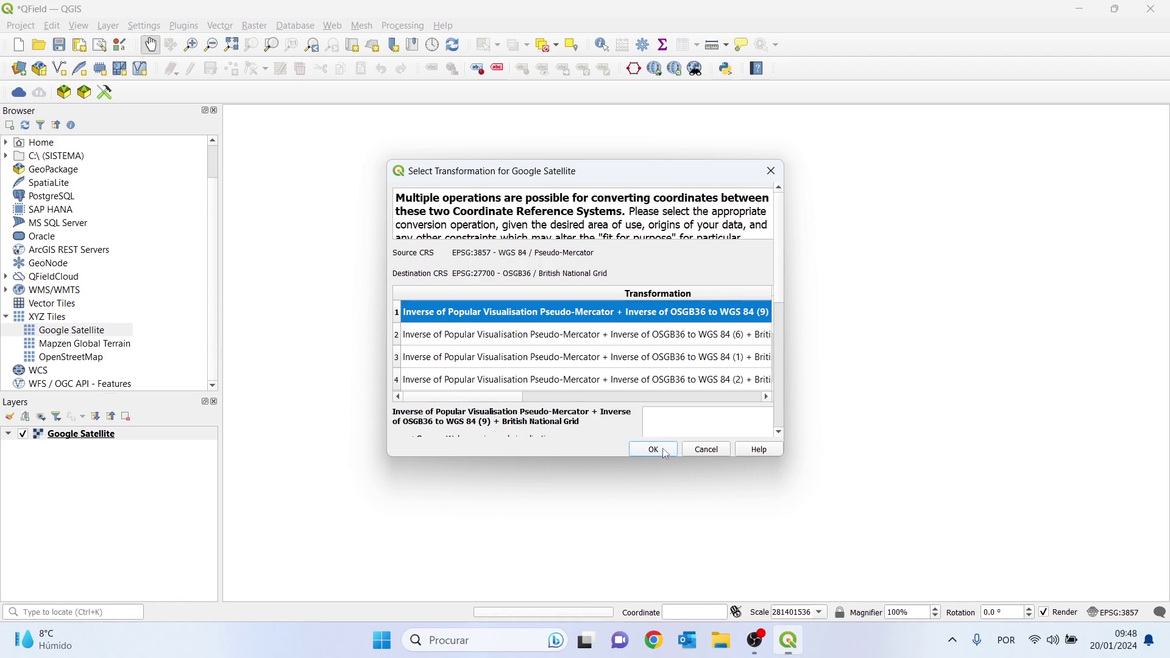
Accept the suggested coordinate transformation and zoom the satellite map into southern England.
click(666, 453)
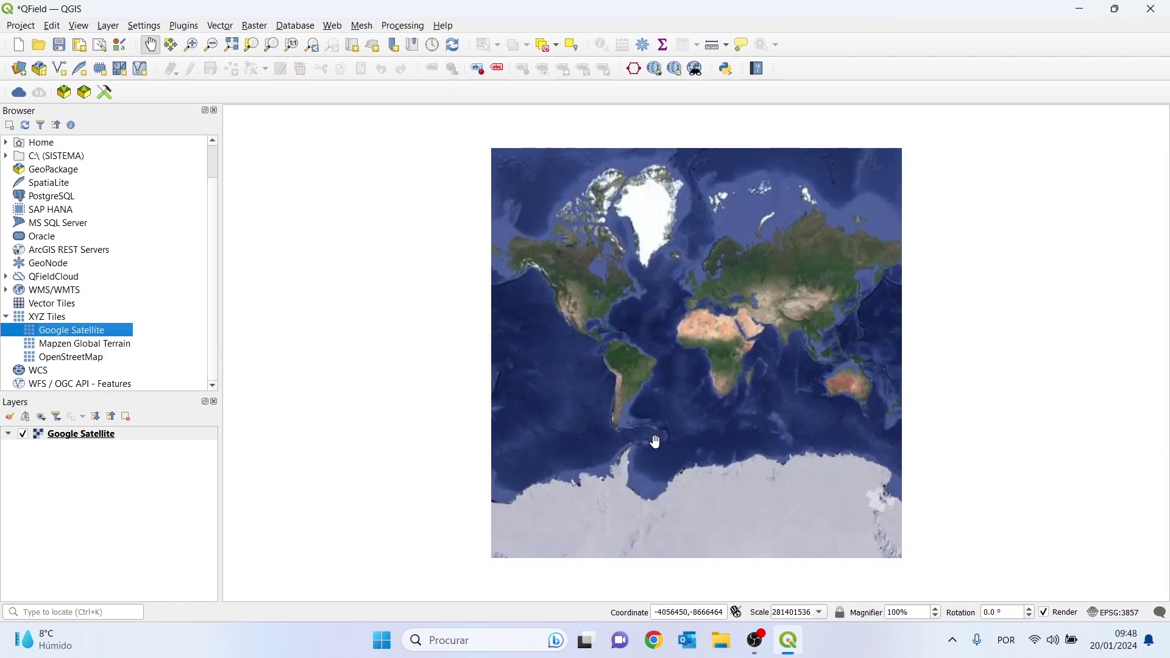
drag(655, 441, 602, 451)
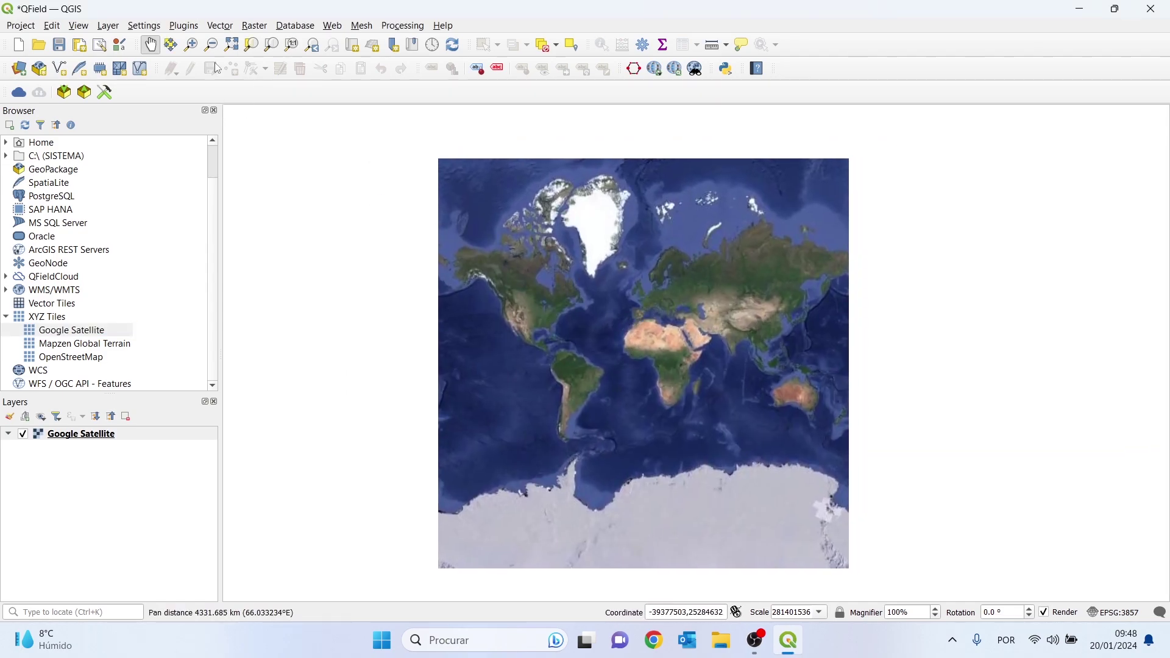
click(191, 44)
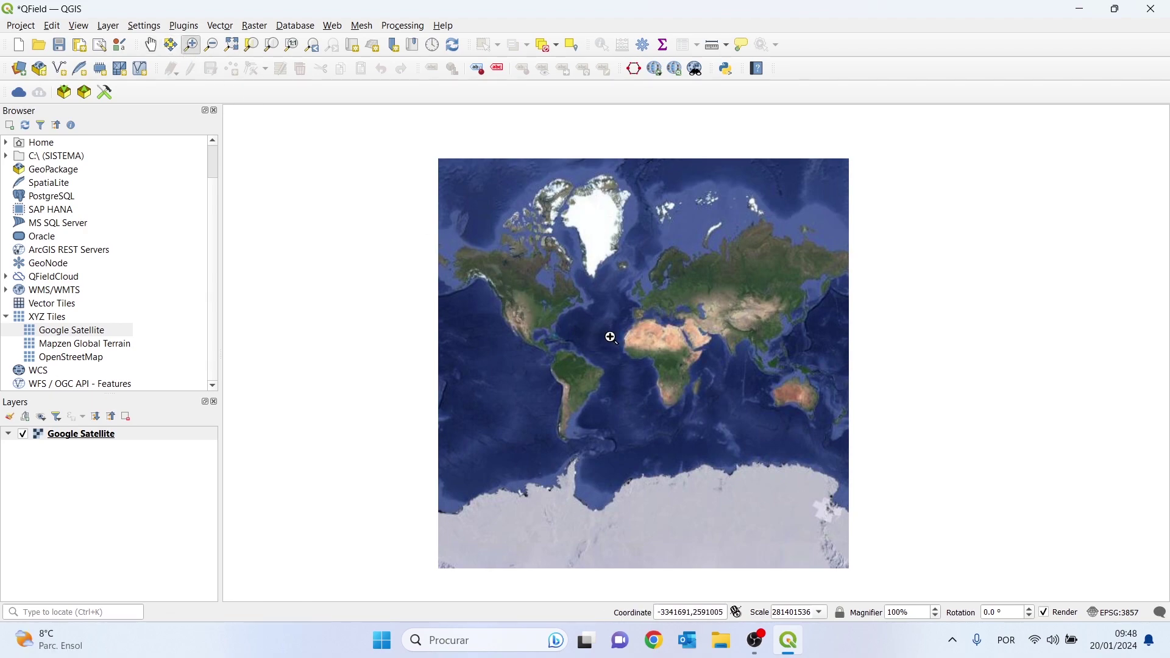
scroll(653, 304, up, 4)
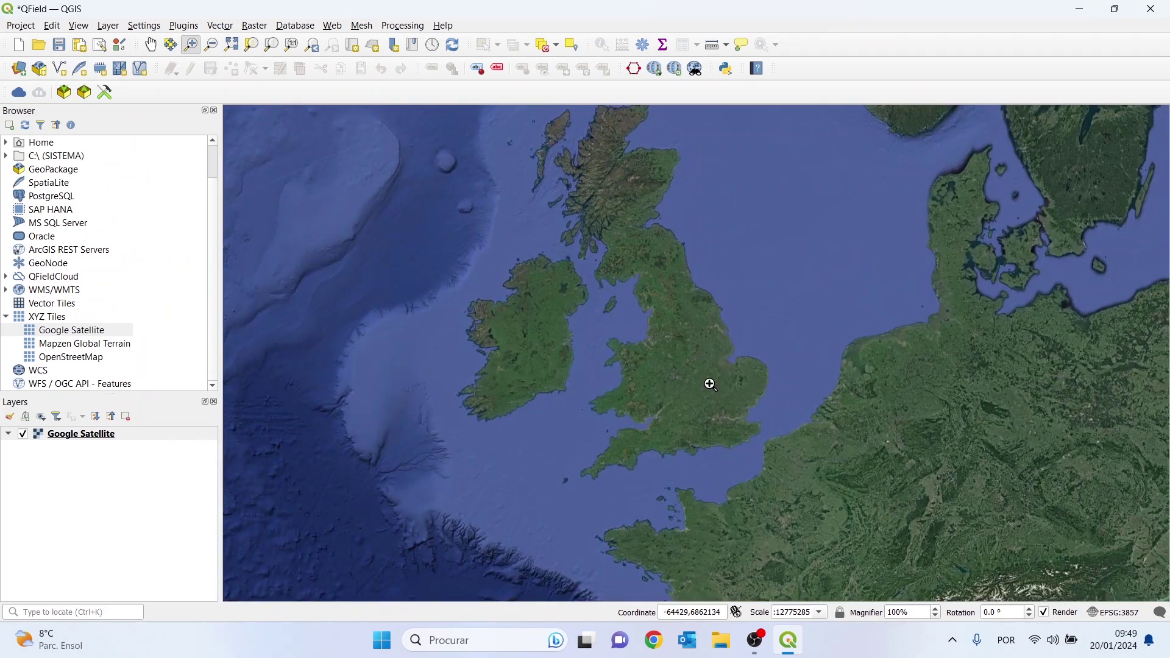
drag(702, 410, 763, 437)
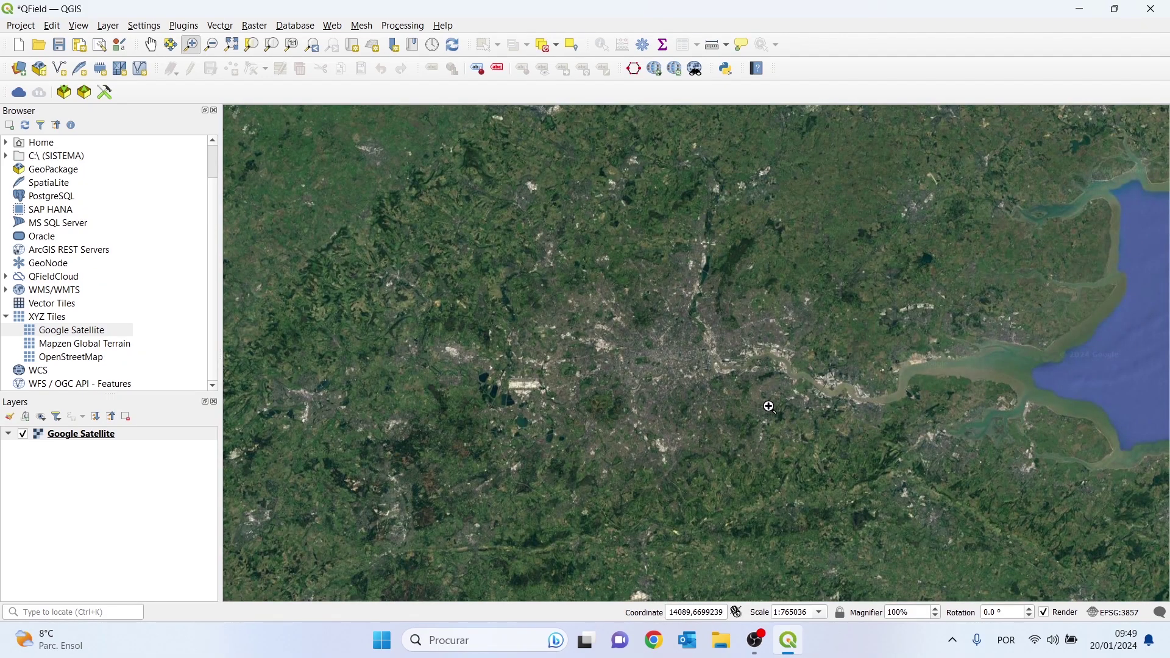
scroll(769, 405, up, 2)
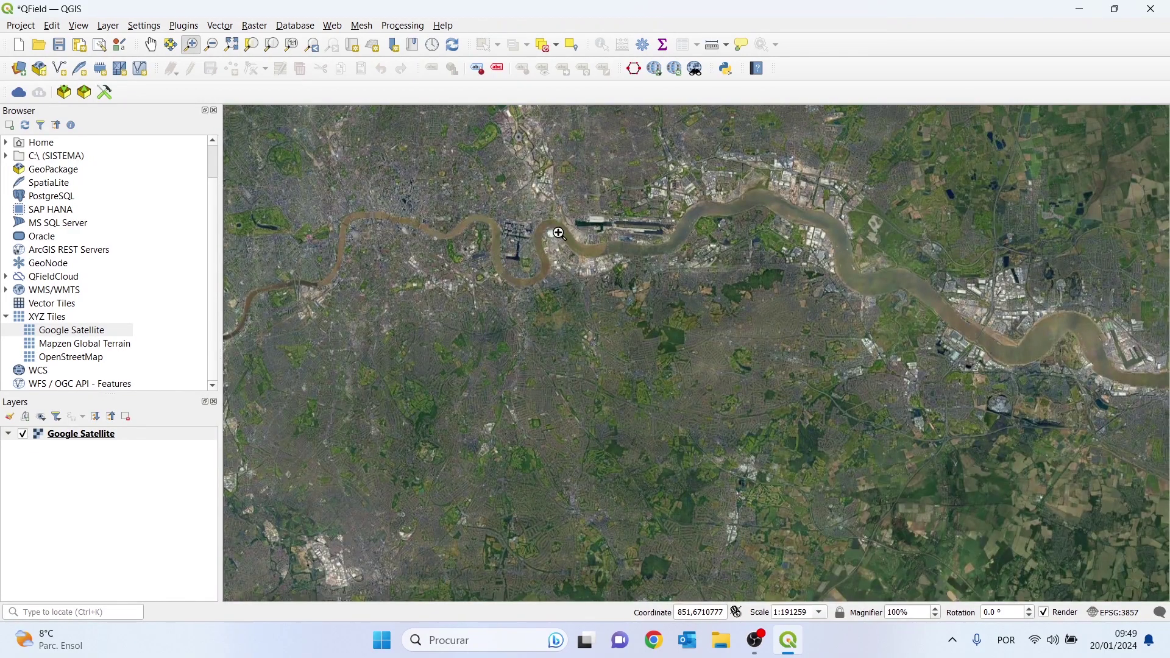
scroll(680, 199, up, 1)
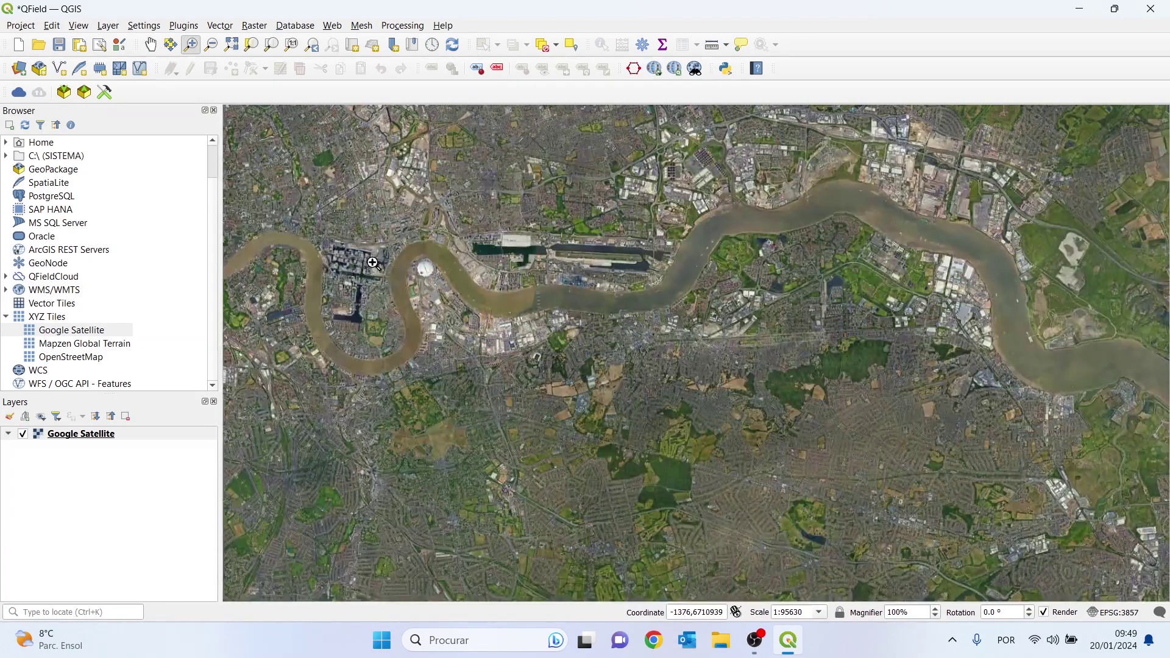
Frame St James's Park close up and save the project.
drag(381, 256, 633, 273)
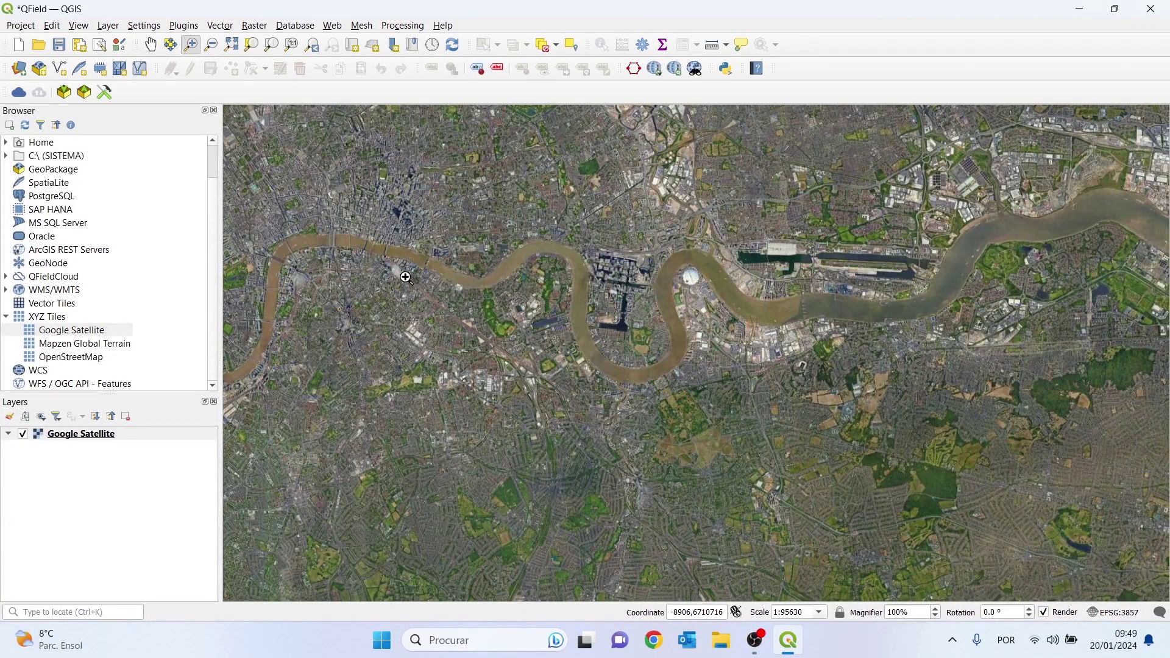
drag(227, 274, 641, 284)
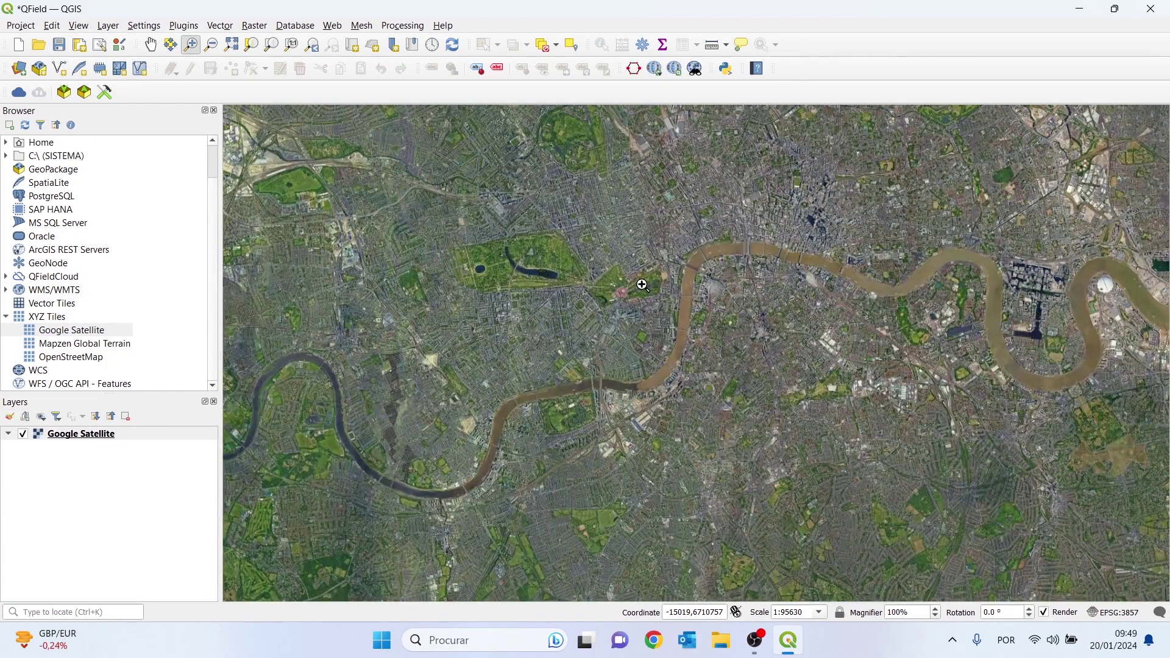
scroll(640, 281, up, 3)
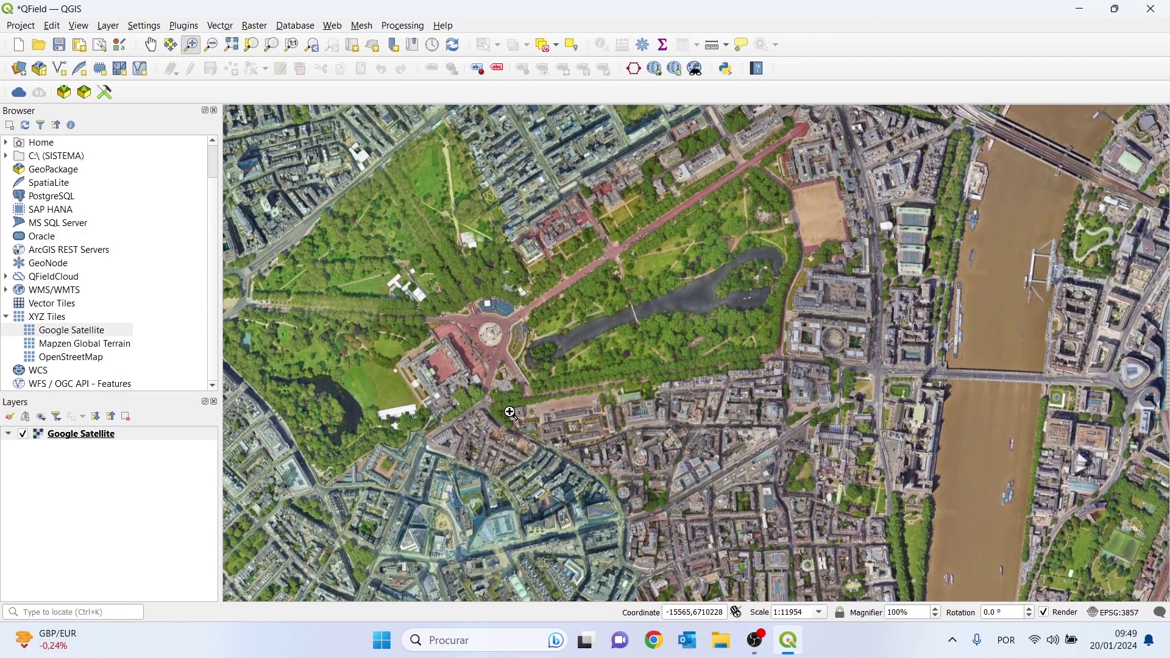
drag(510, 413, 823, 152)
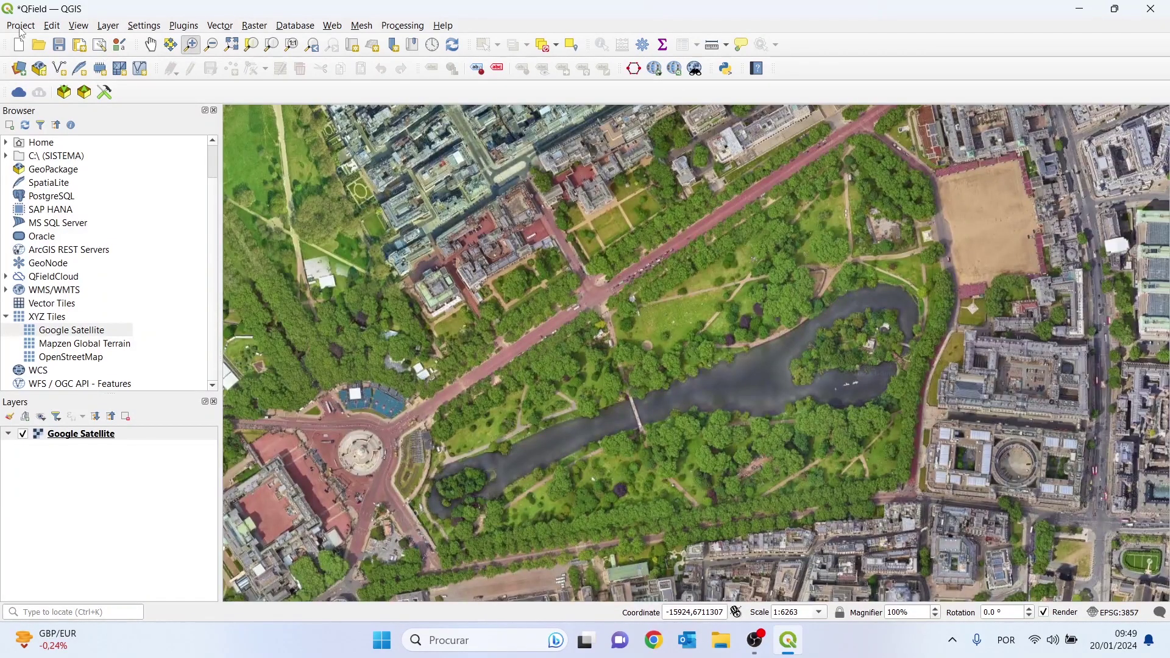
click(20, 27)
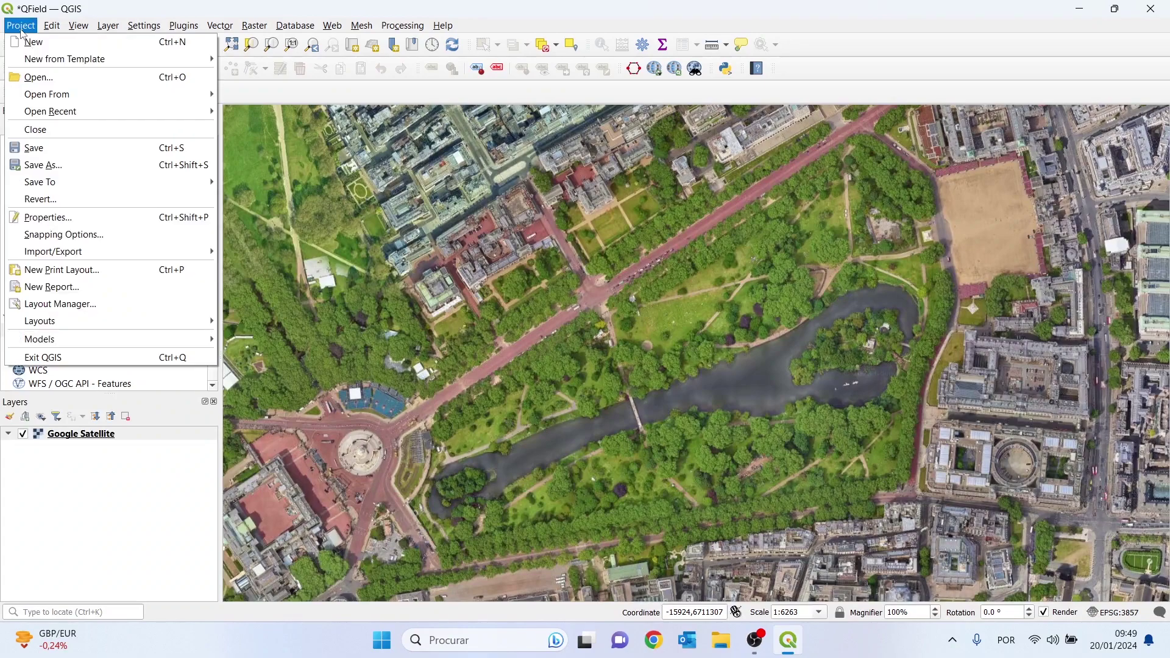
click(28, 148)
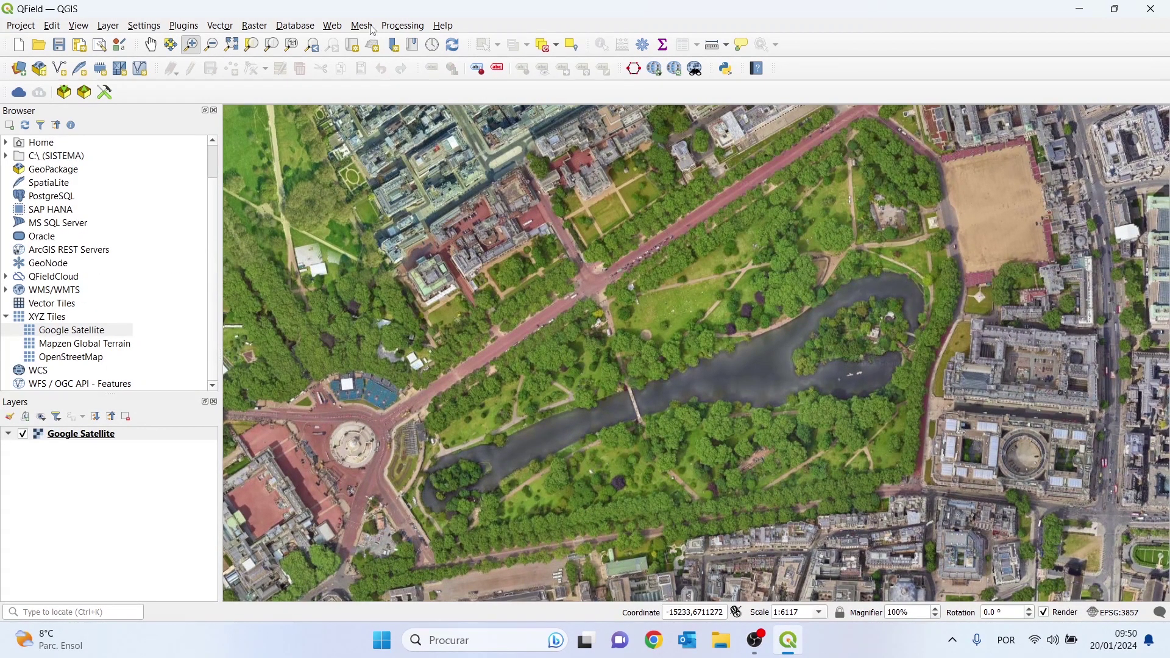
Find 'xyz' in the Processing Toolbox and open Generate XYZ Tiles (MBTiles) over the map.
click(400, 25)
click(416, 42)
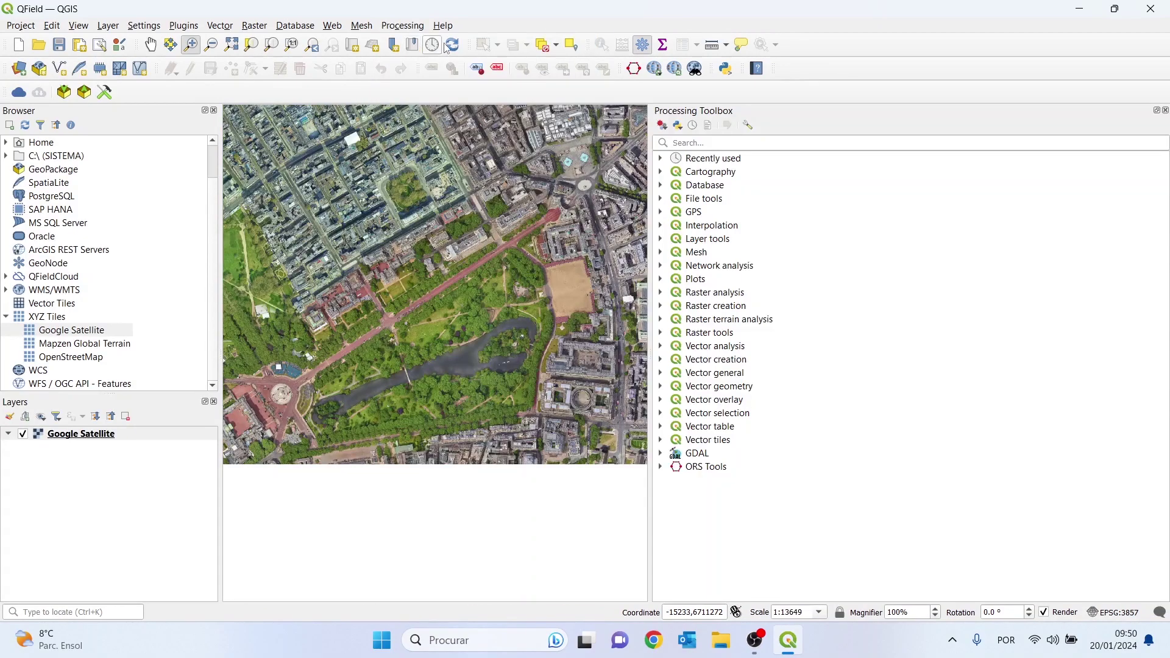
click(705, 144)
text(xyz)
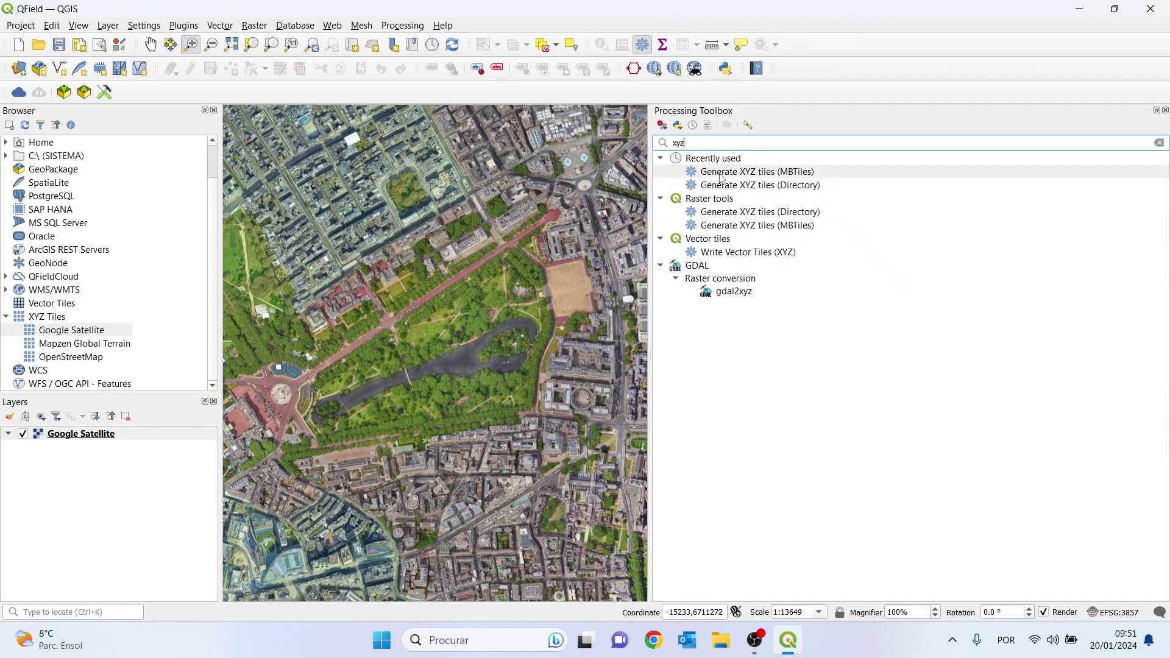
double_click(765, 174)
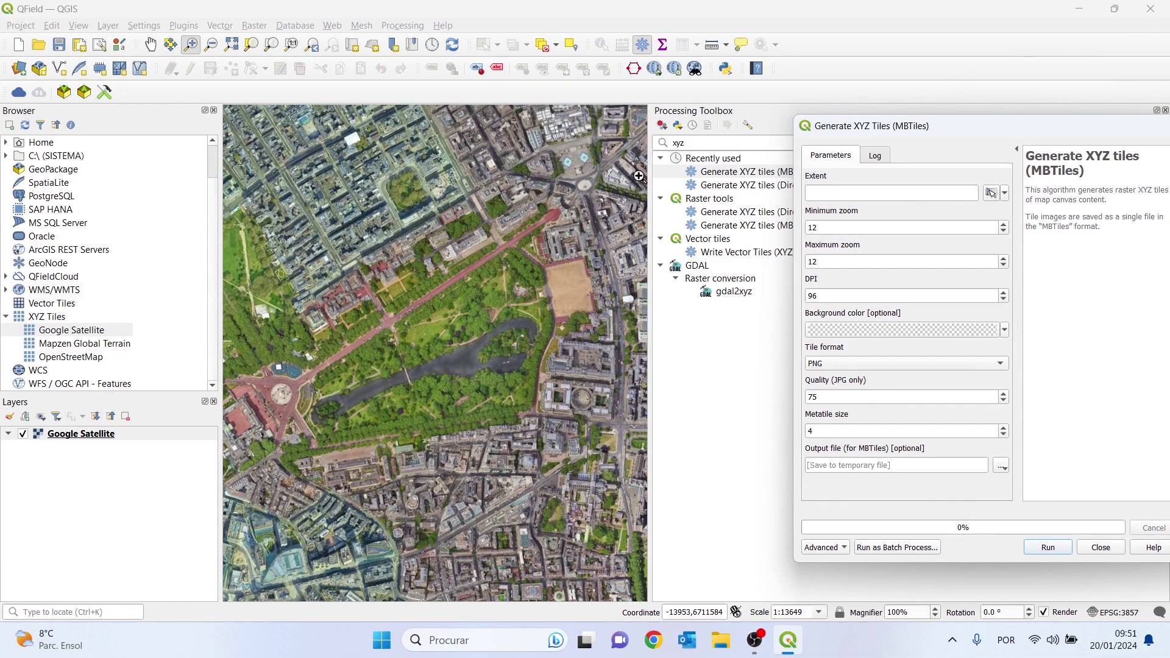
drag(884, 122, 765, 216)
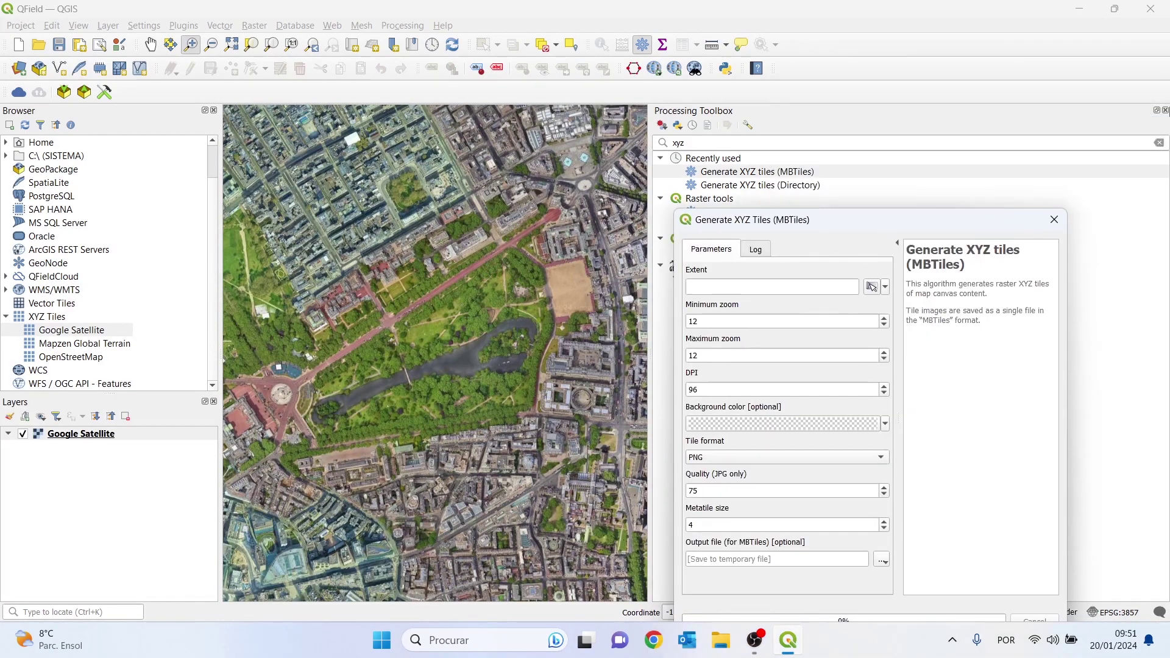
click(1164, 110)
drag(884, 221, 964, 134)
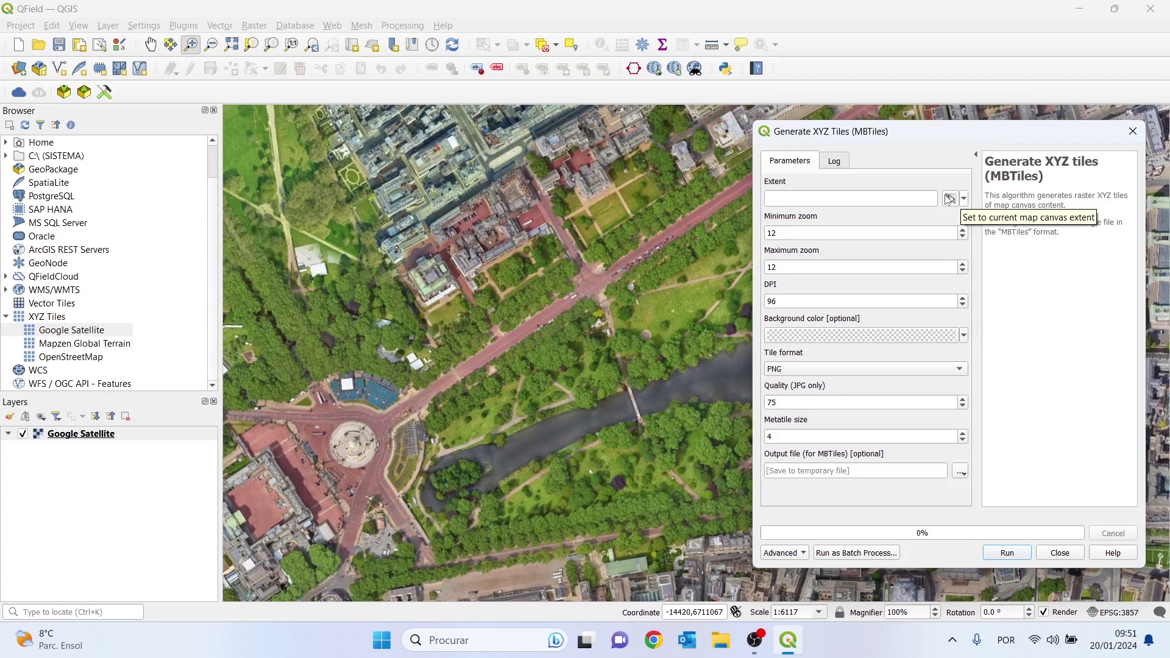
Set the tile extent to the map view, zoom 18–20, DPI 300 and JPG format.
click(950, 199)
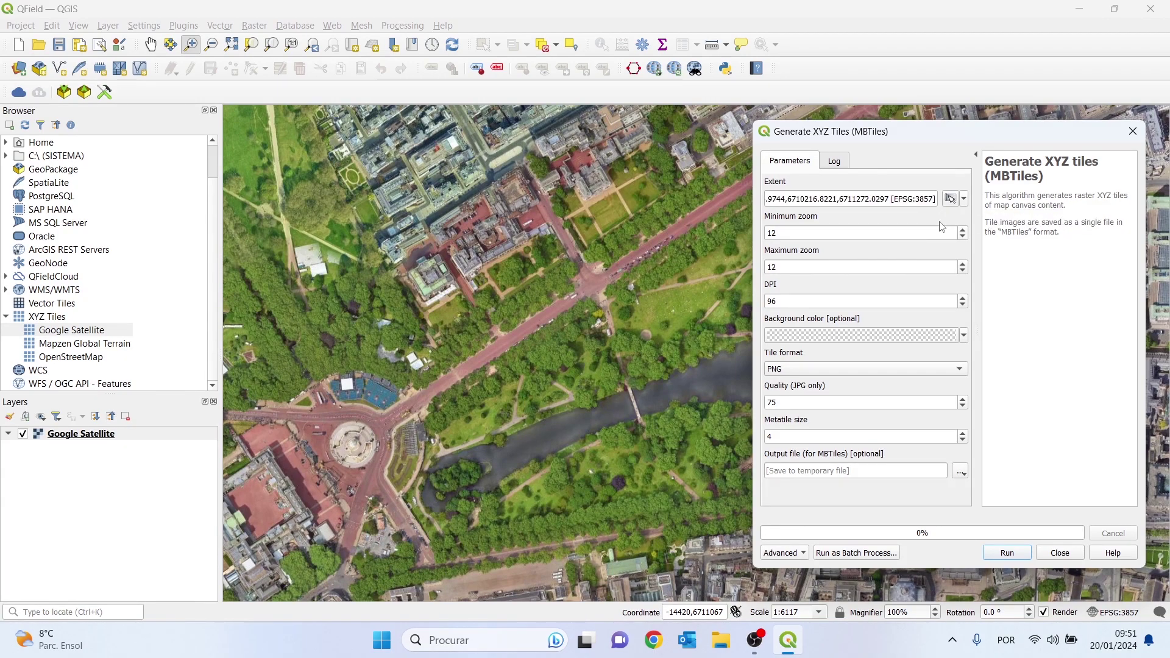
double_click(786, 232)
text(18)
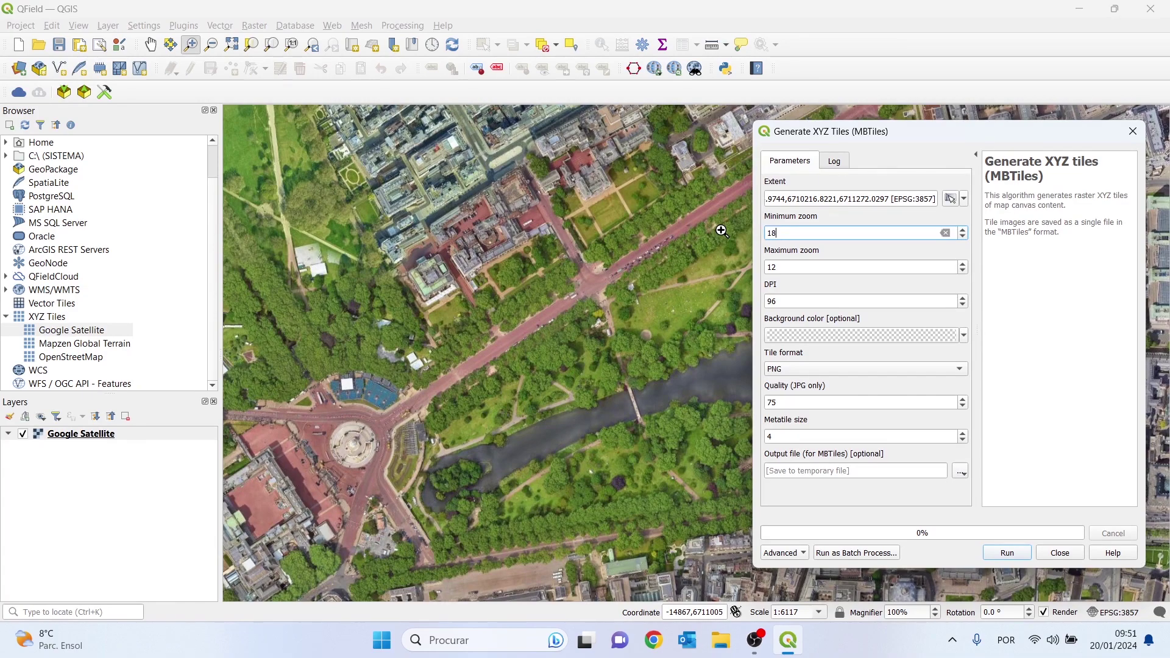
key(Tab)
text(20)
double_click(800, 299)
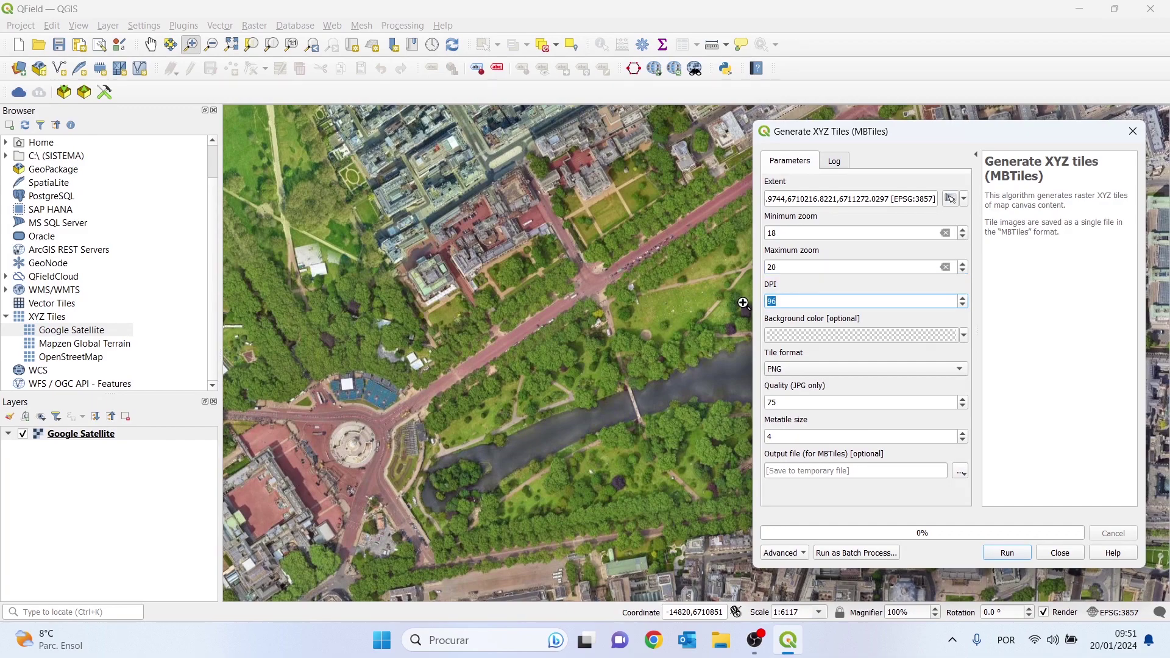
text(300)
click(802, 369)
click(791, 381)
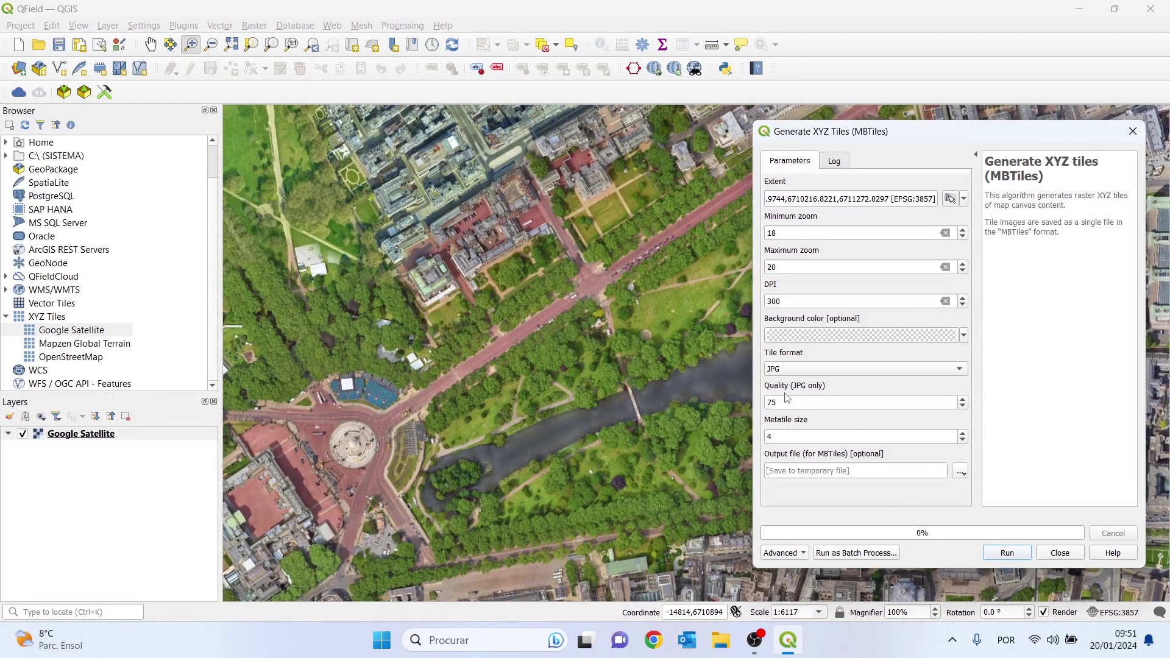
Set the output file to ST_JAMESS_PARK_TILE.mbtiles in the Field Work St. Jamess Park folder.
click(960, 471)
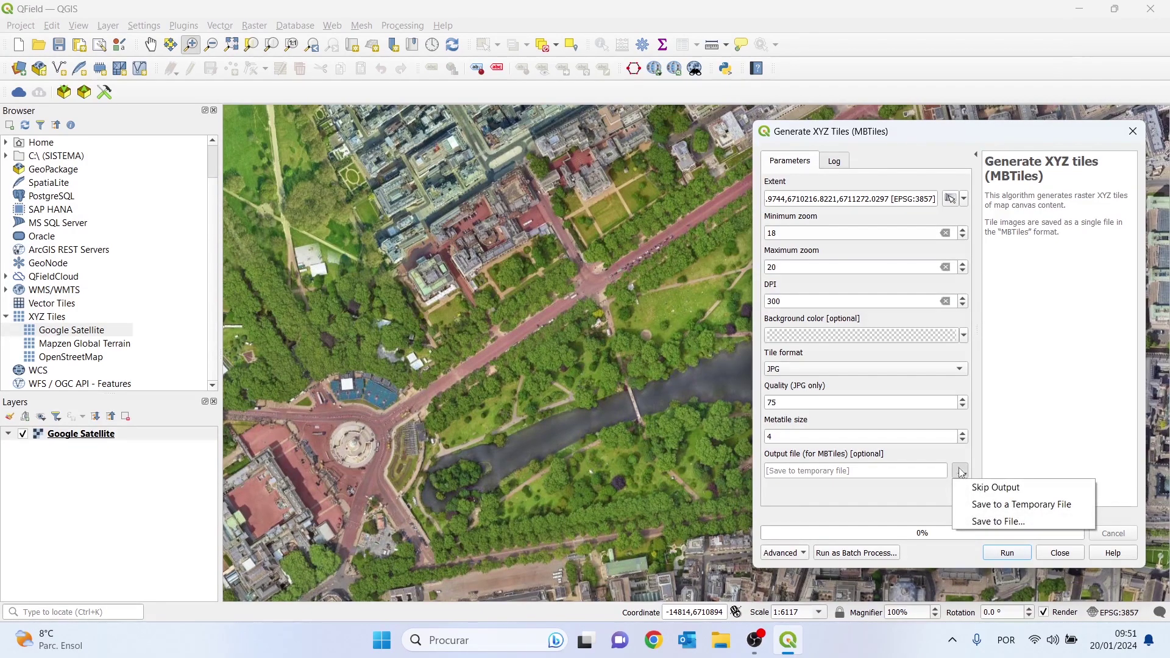
click(993, 522)
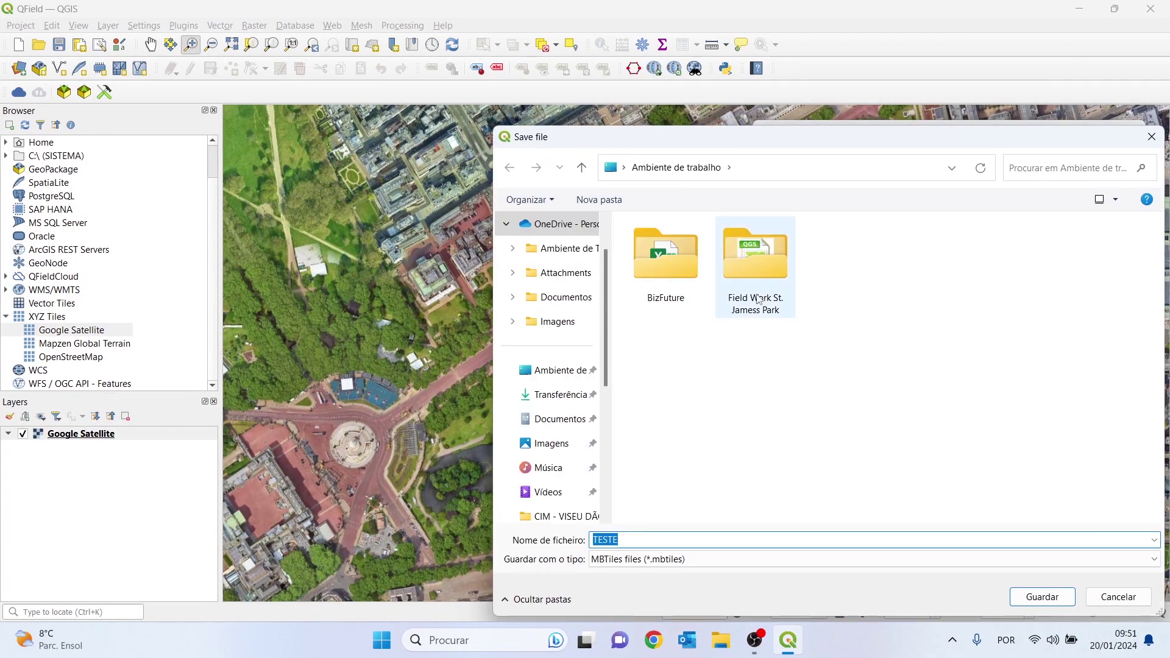
double_click(757, 298)
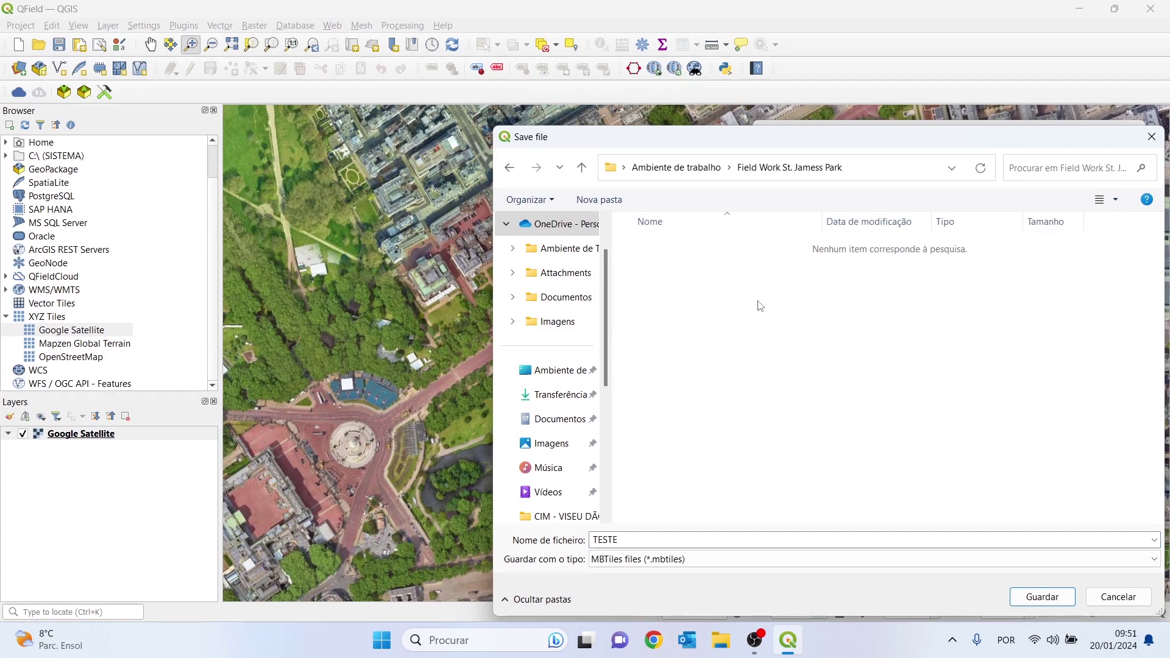
double_click(638, 536)
text(ST)
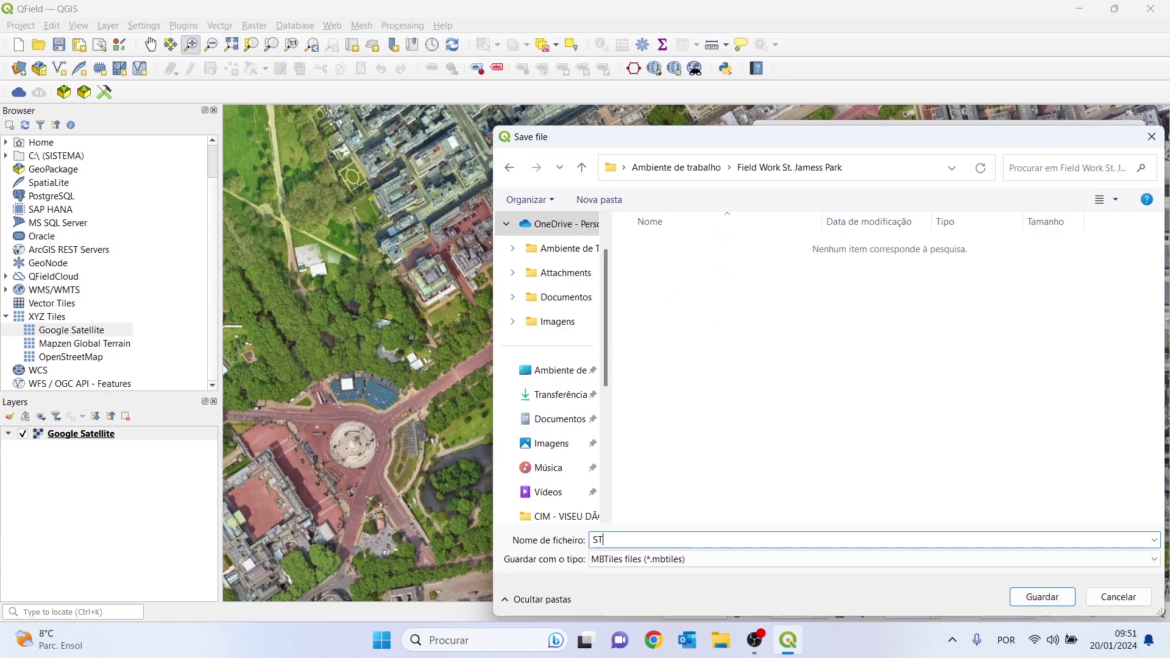
text(_JAMESS_PARK_TILE)
click(1037, 600)
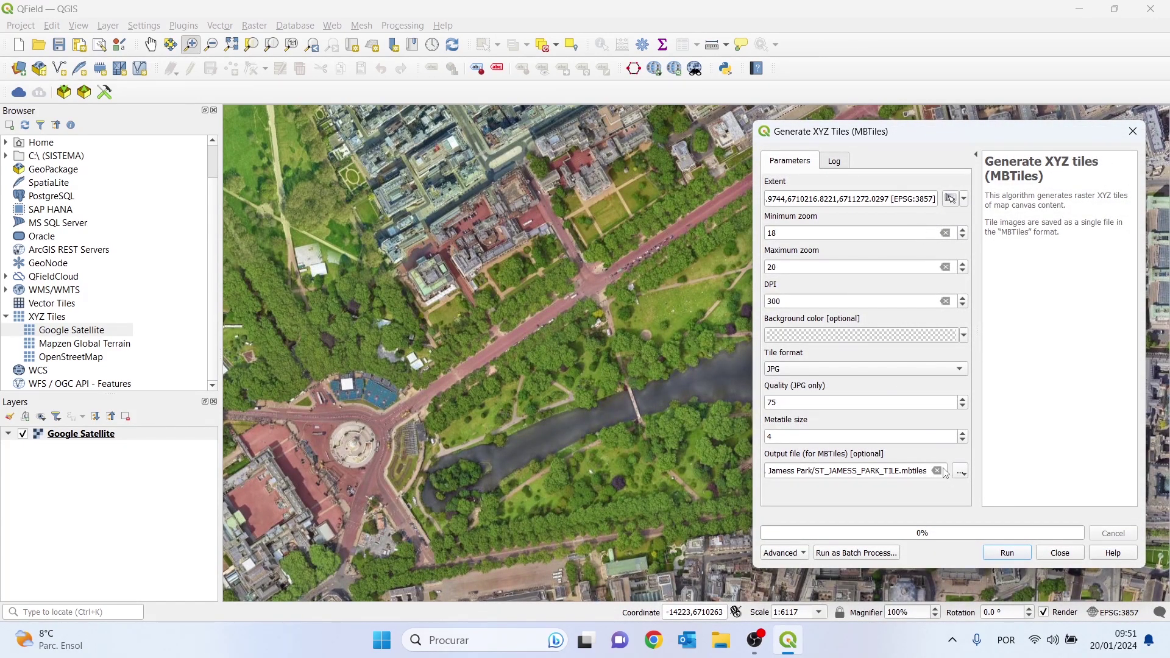
Run the St James's Park tile generation for zoom levels 18–20 until it reaches 100%.
click(1007, 554)
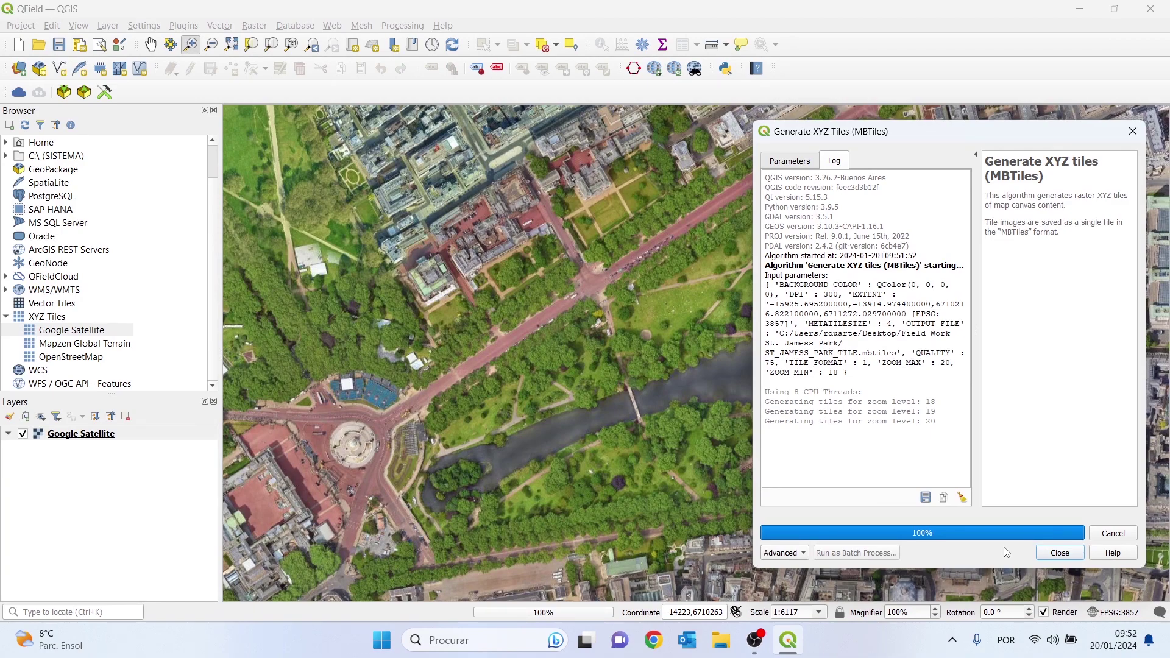
Close the finished tile generator and save the project.
click(1060, 552)
click(21, 25)
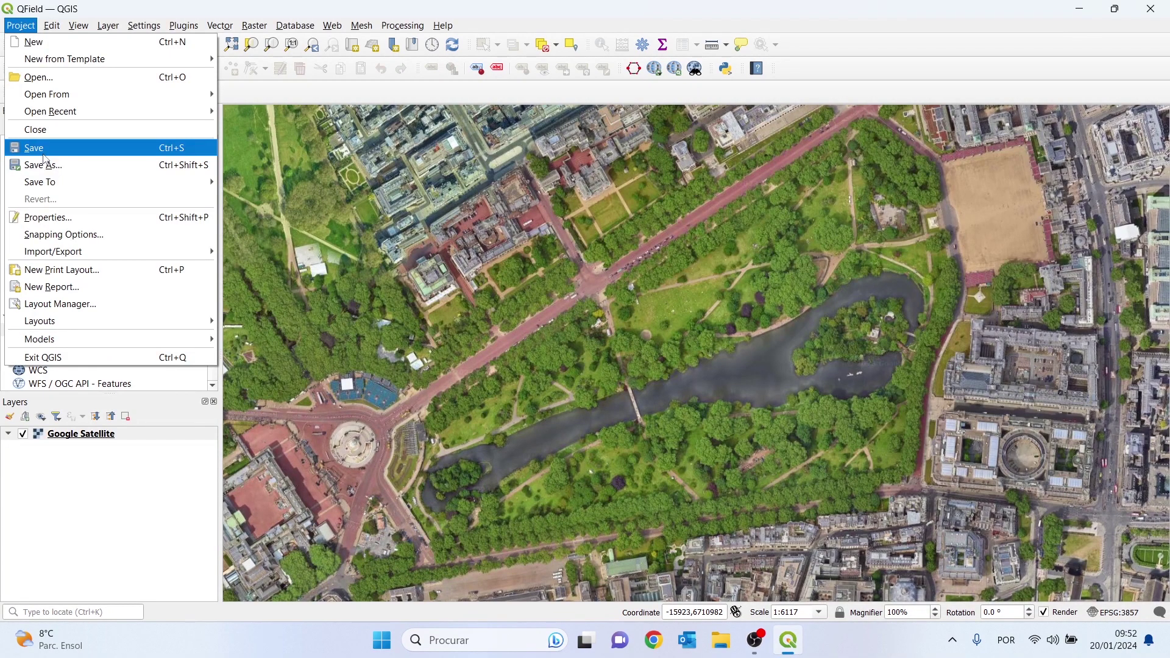
click(44, 155)
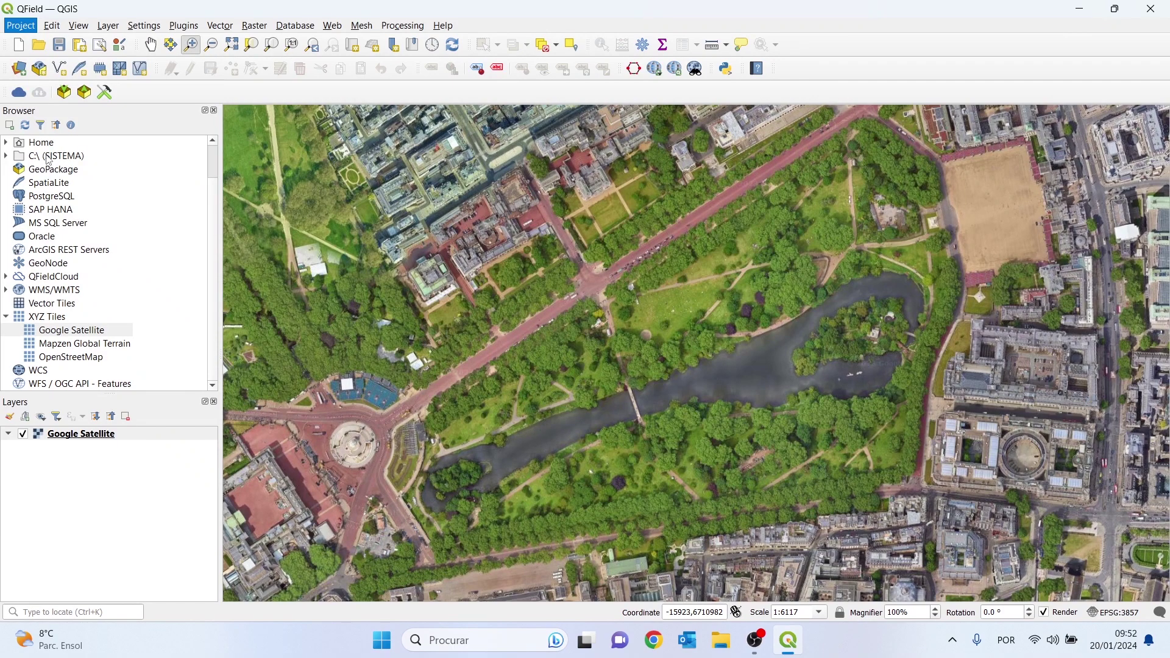
Remove the Google Satellite layer from the project.
click(77, 343)
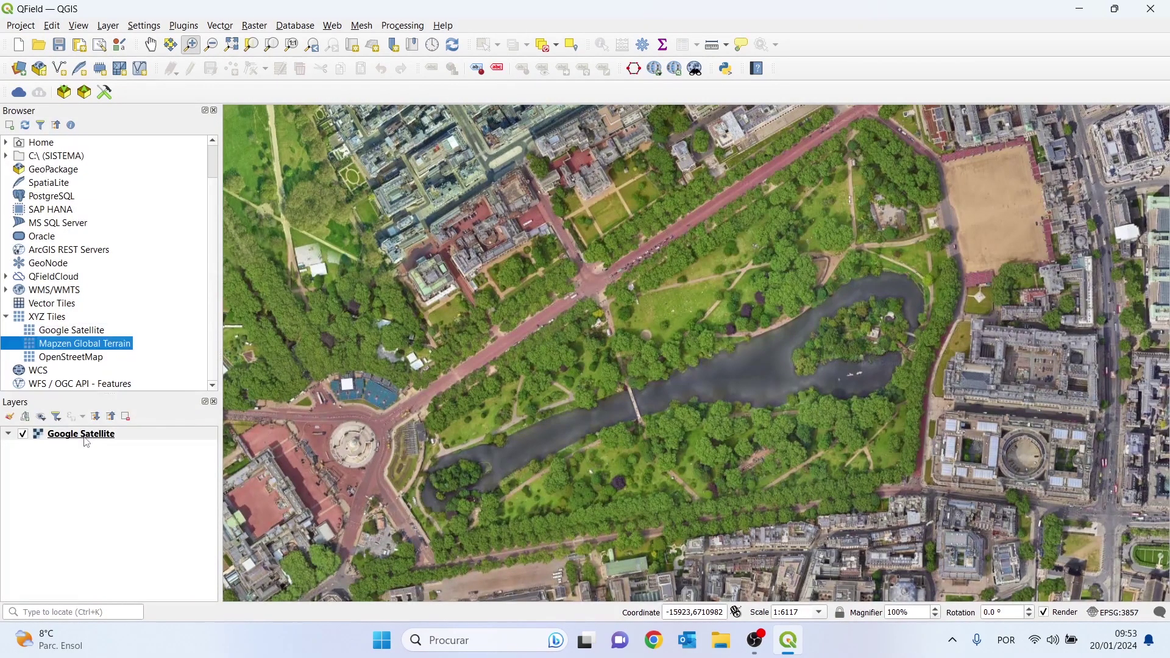
click(86, 439)
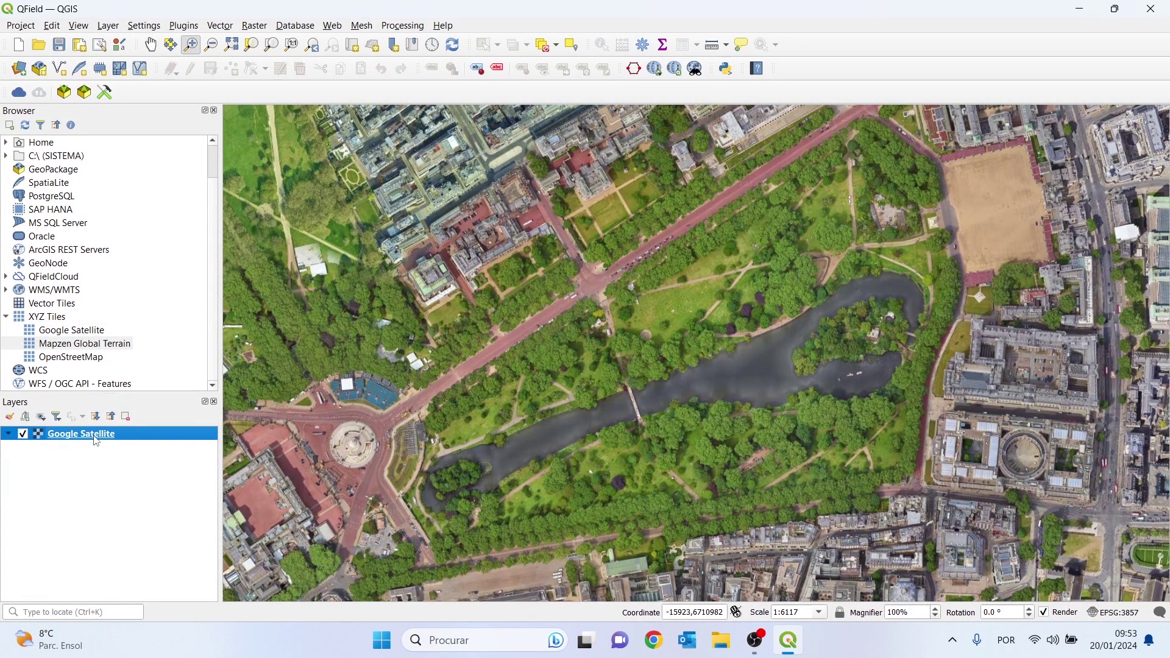
right_click(92, 439)
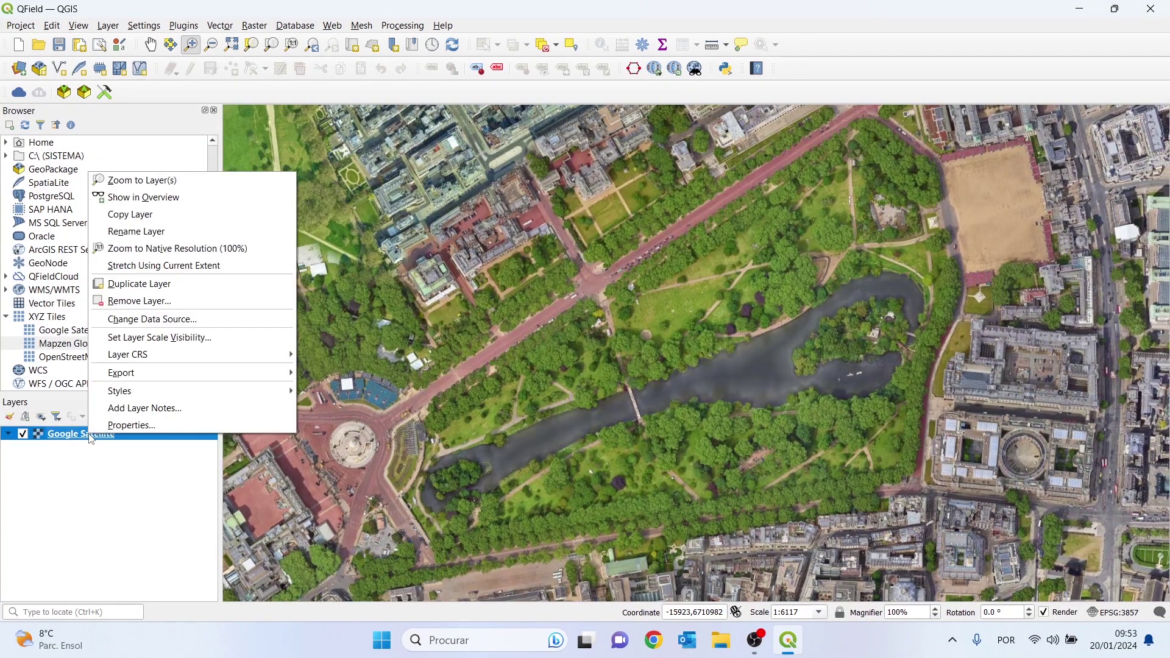
click(129, 304)
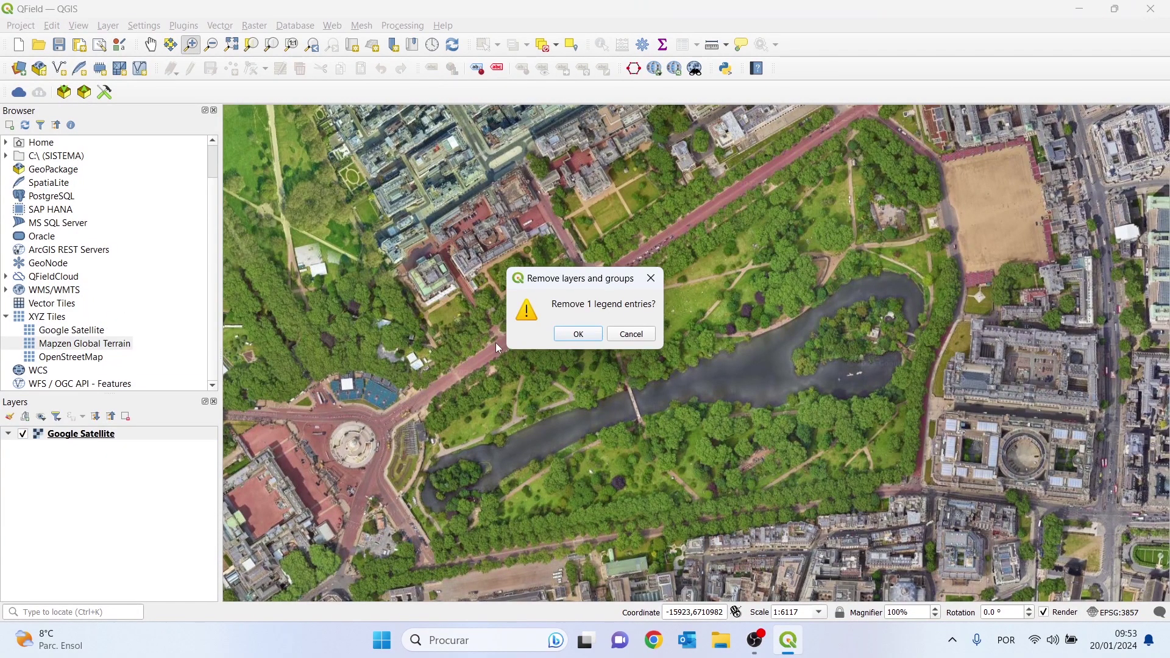
click(578, 333)
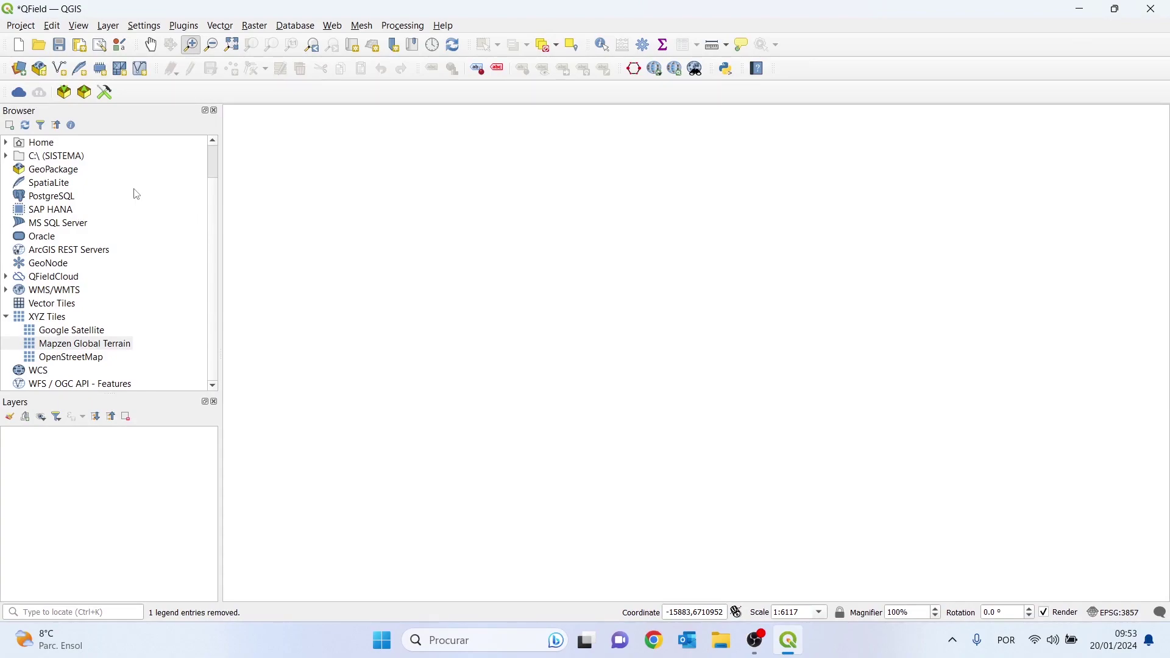
Add ST_JAMESS_PARK_TILE.mbtiles from the Field Work St. Jamess Park folder as a layer.
click(9, 145)
click(7, 144)
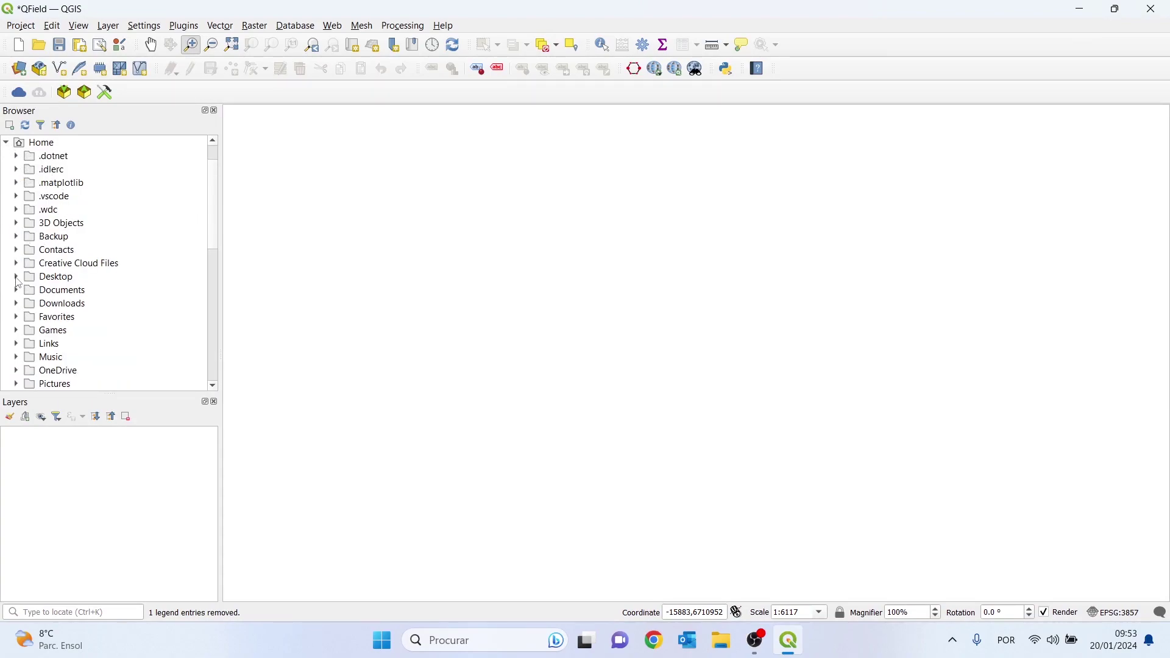
click(16, 279)
click(27, 305)
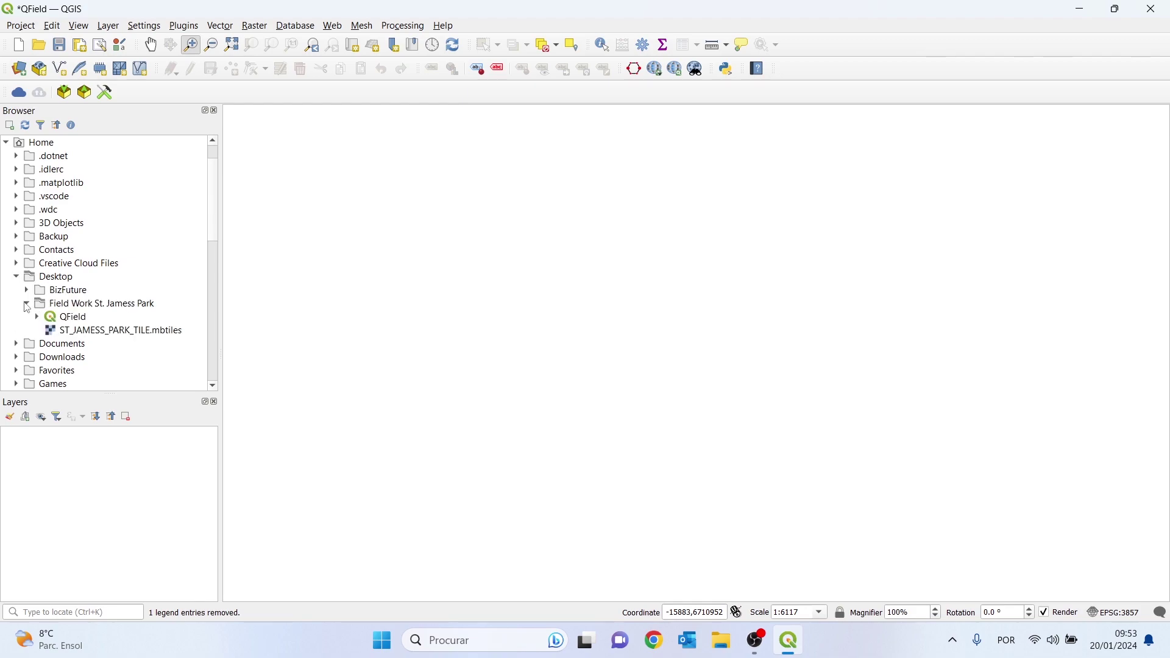
click(85, 331)
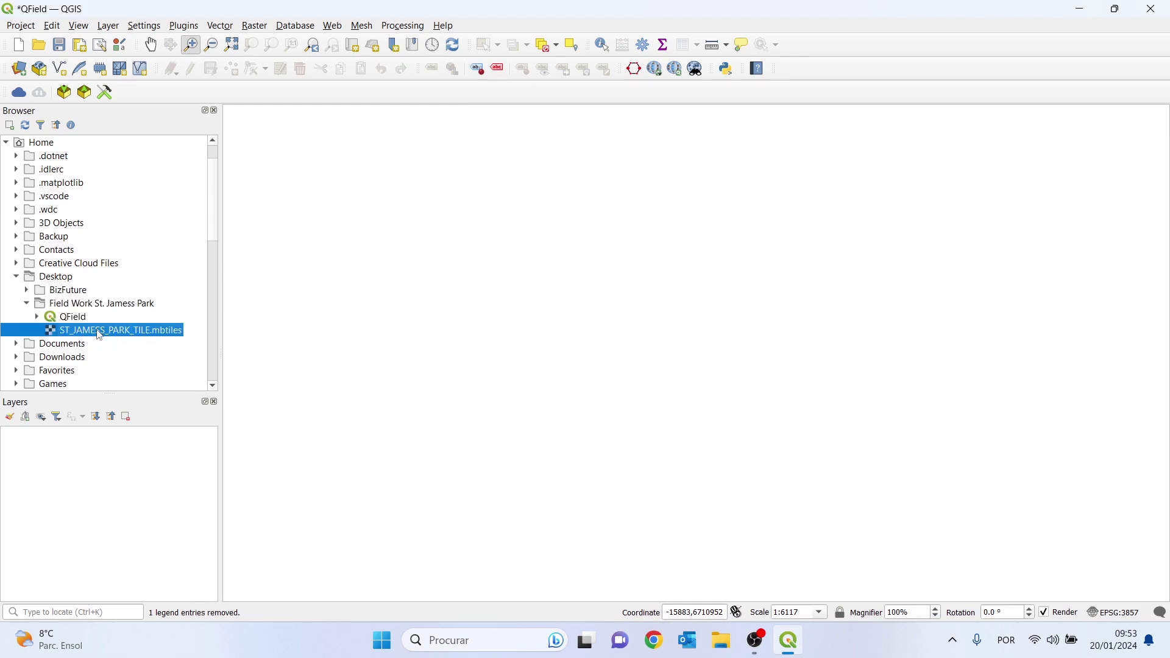
drag(100, 339, 86, 446)
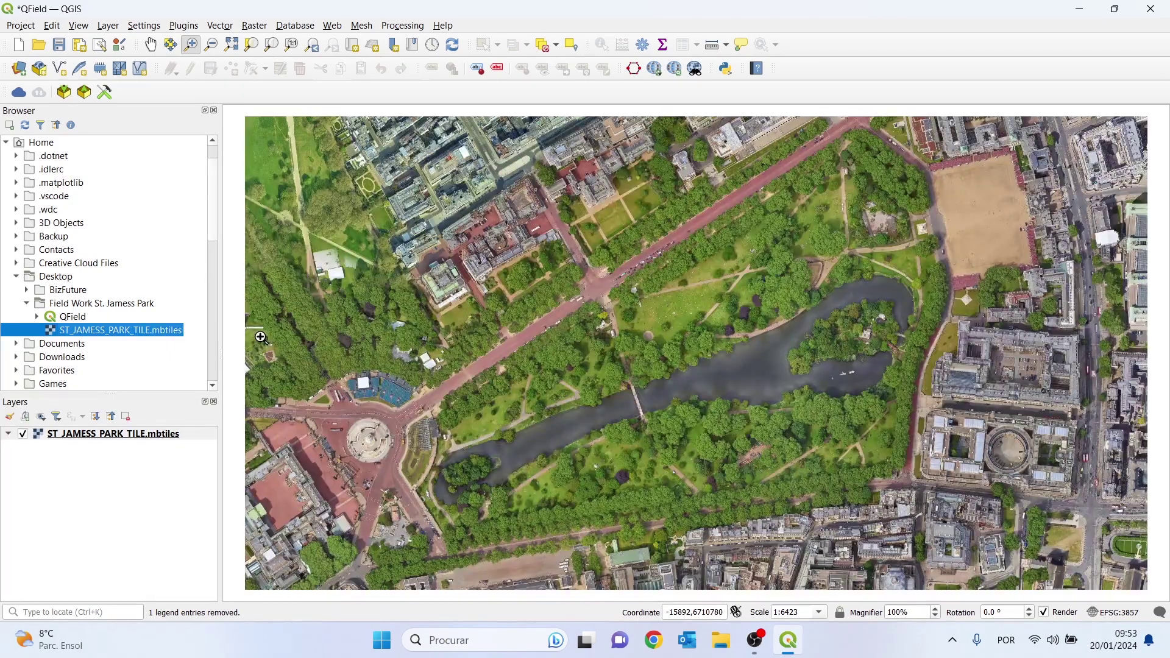
Save the project with the MBTiles basemap loaded.
scroll(394, 322, down, 2)
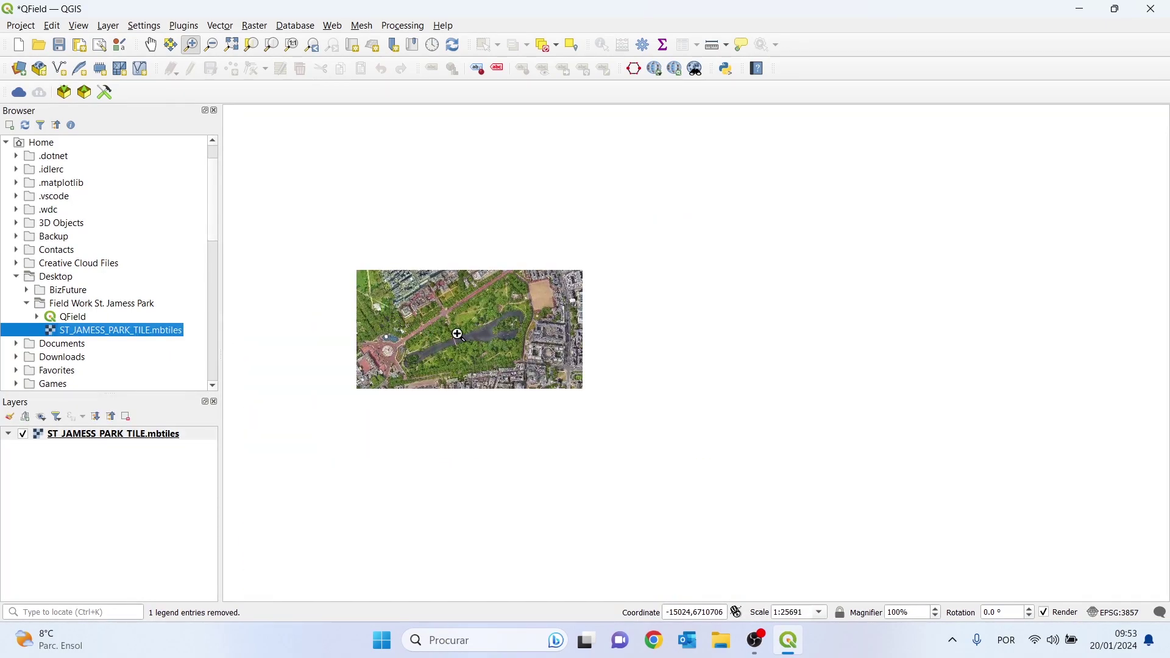
scroll(456, 332, up, 3)
scroll(494, 254, up, 3)
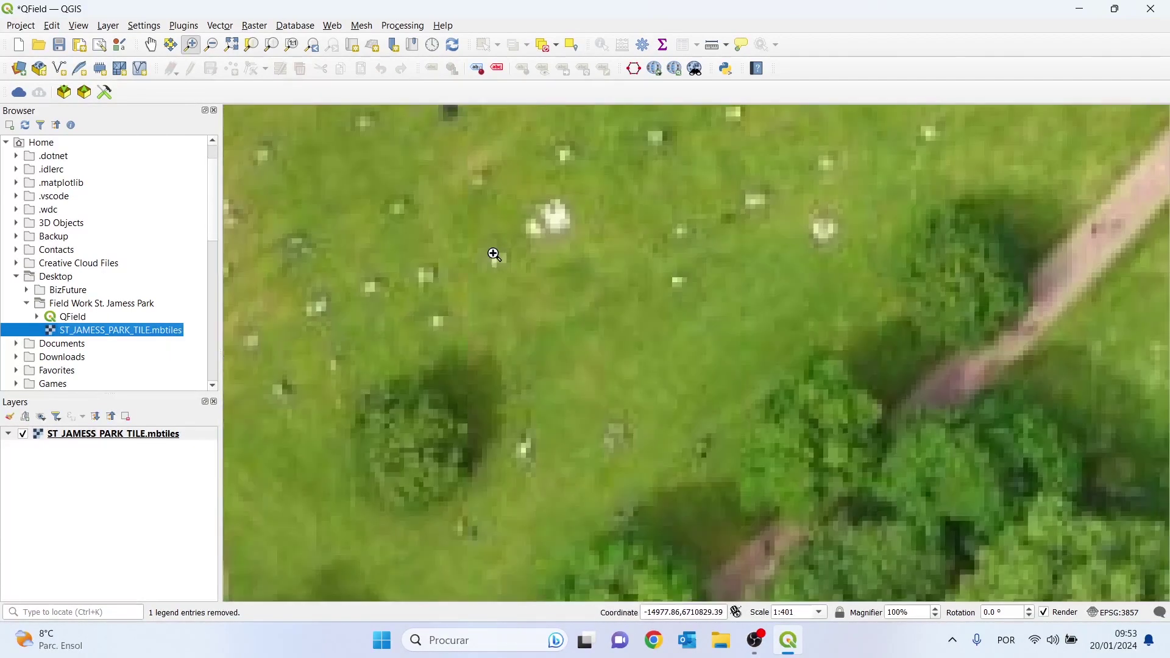
scroll(493, 254, down, 1)
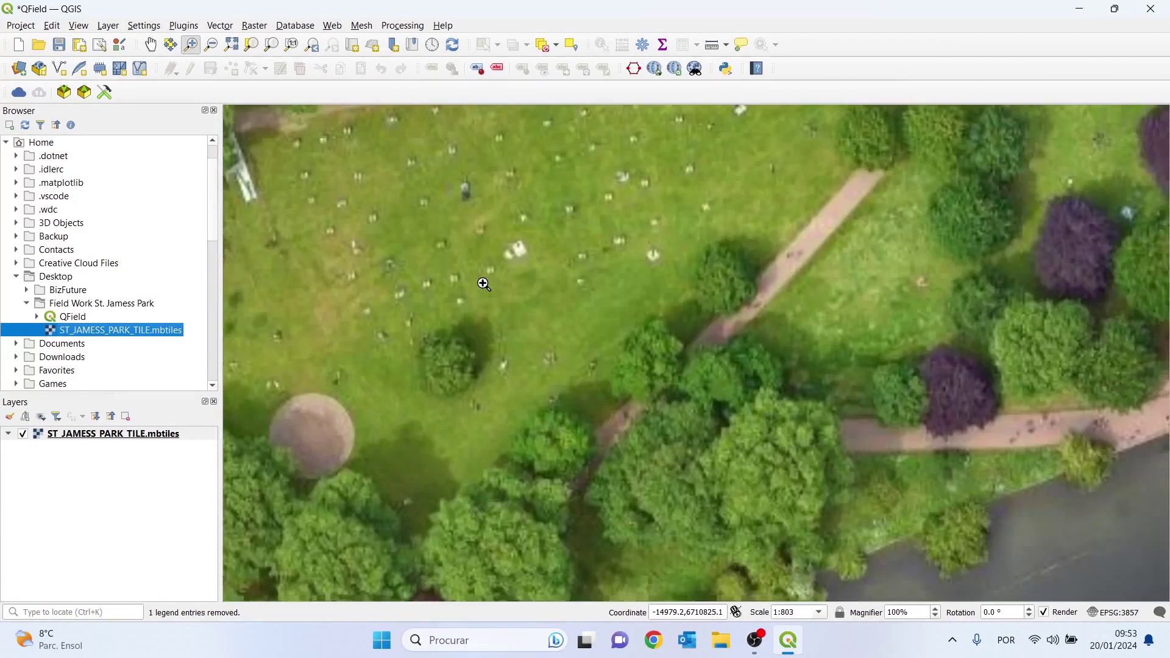
scroll(483, 284, down, 3)
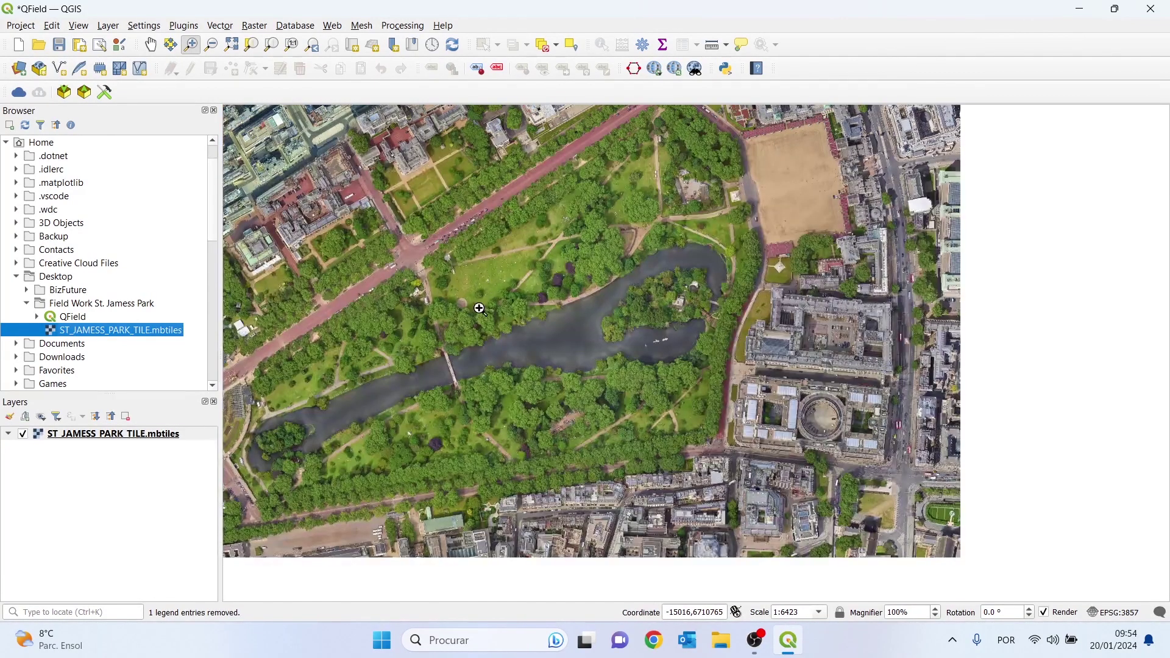
scroll(467, 313, down, 1)
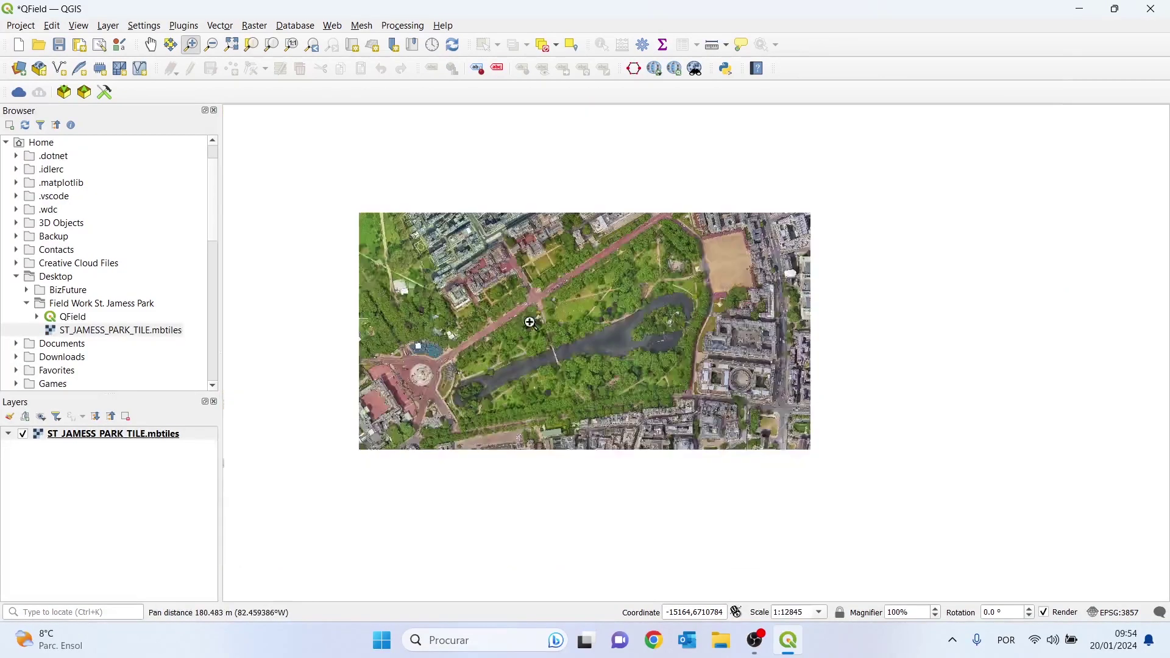
scroll(533, 310, up, 1)
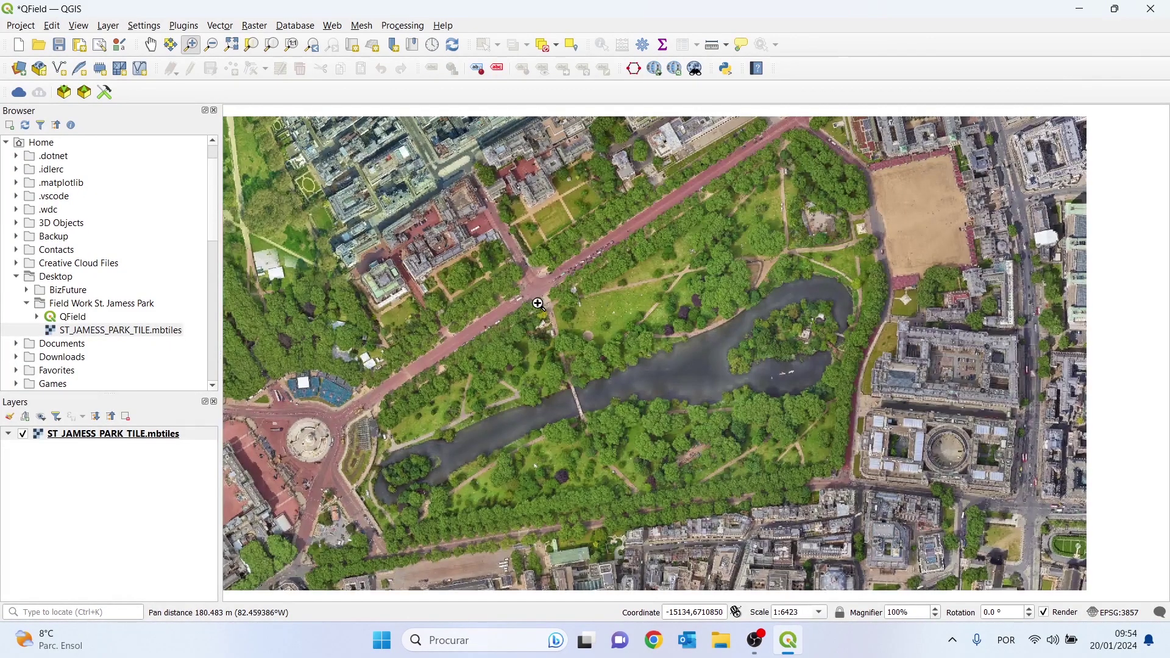
click(25, 26)
click(37, 148)
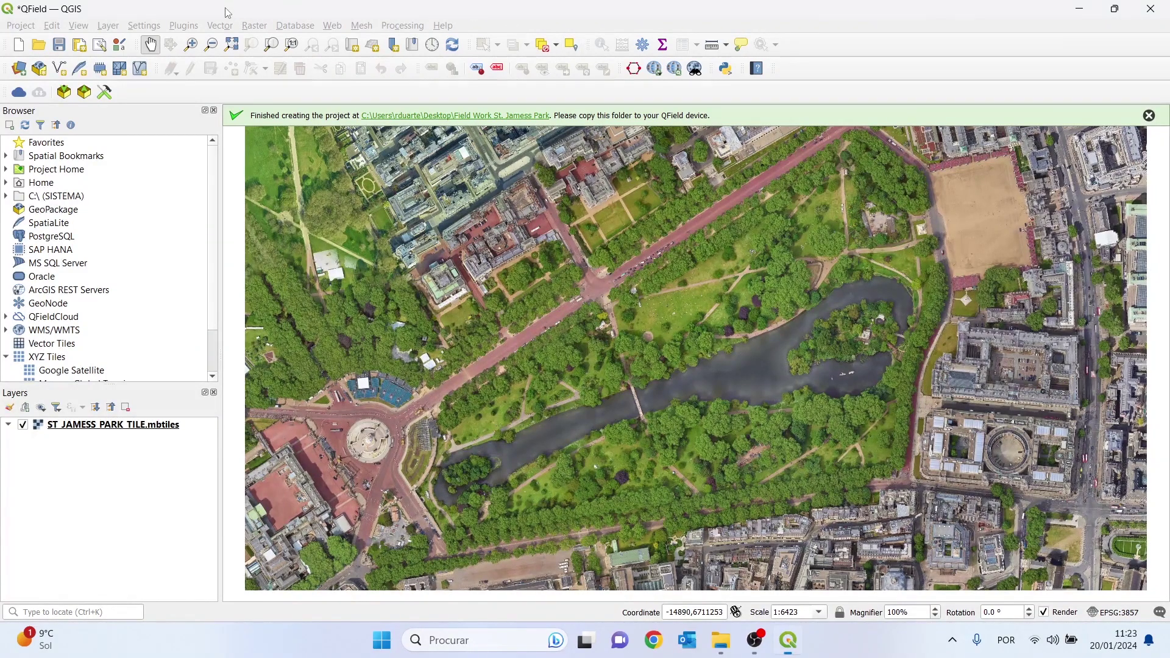
Start a New Shapefile Layer and set its file to POINTS.shp in Field Work St. Jamess Park.
click(130, 32)
mouse_move(107, 25)
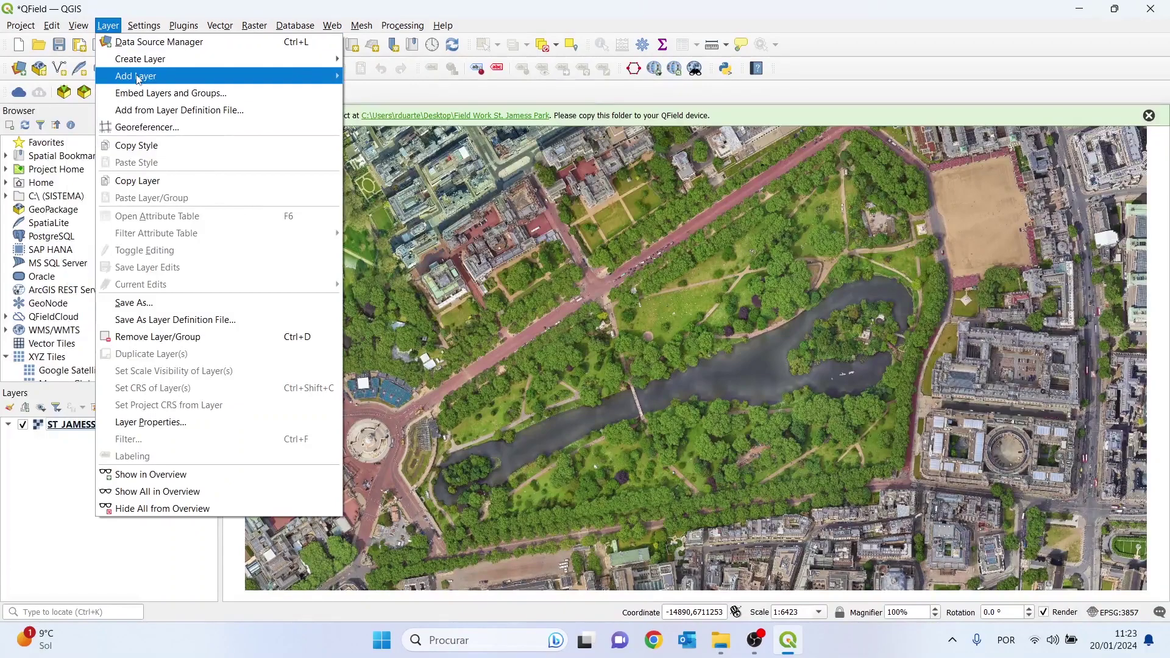
mouse_move(137, 78)
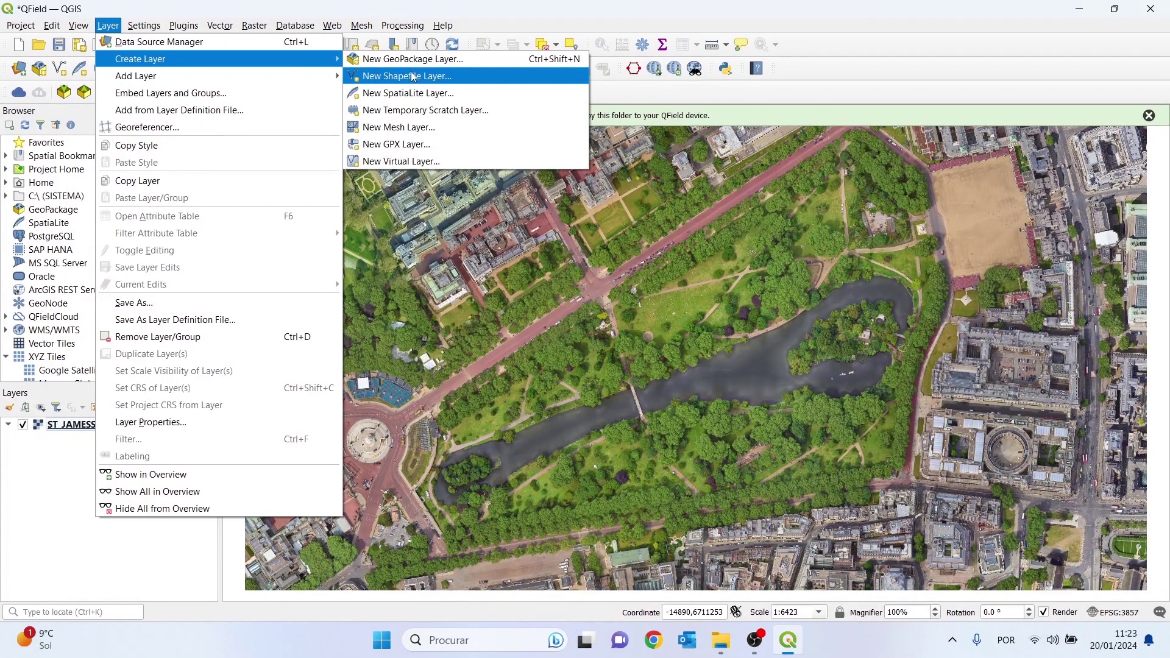
click(411, 78)
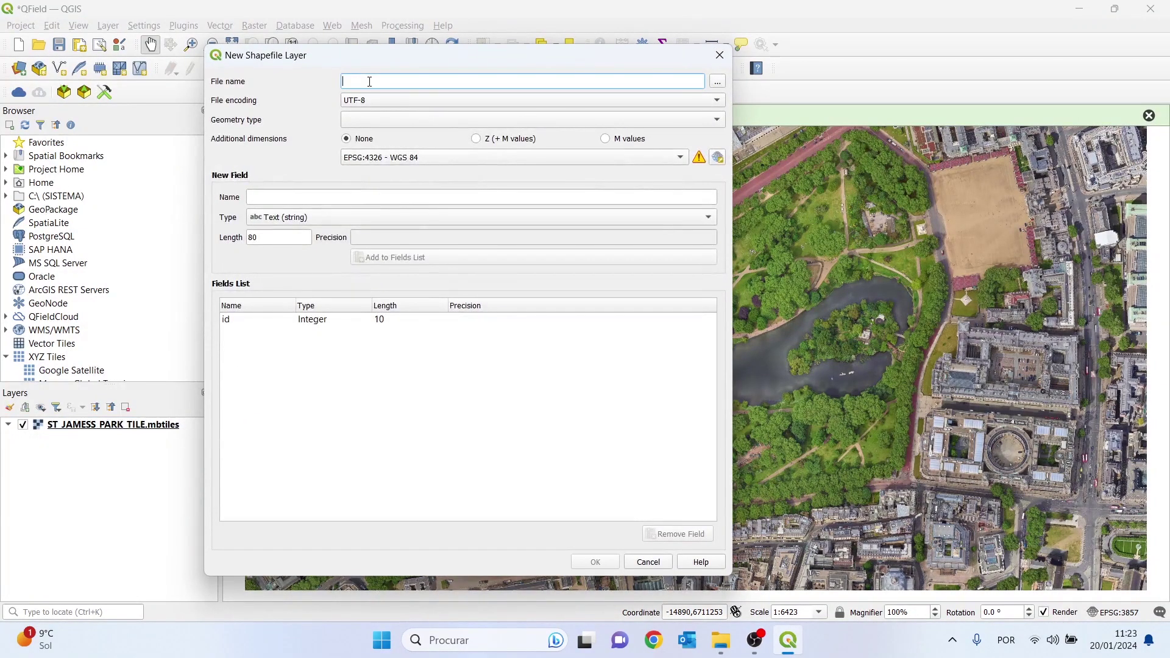
text(POINTS)
click(719, 82)
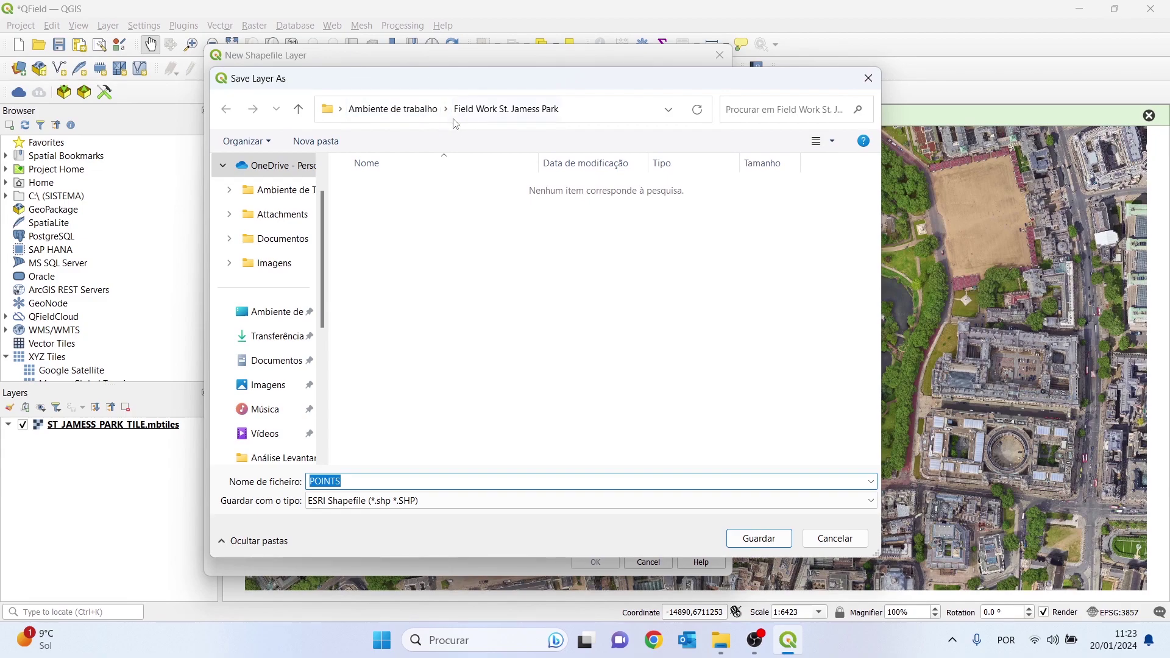
click(471, 218)
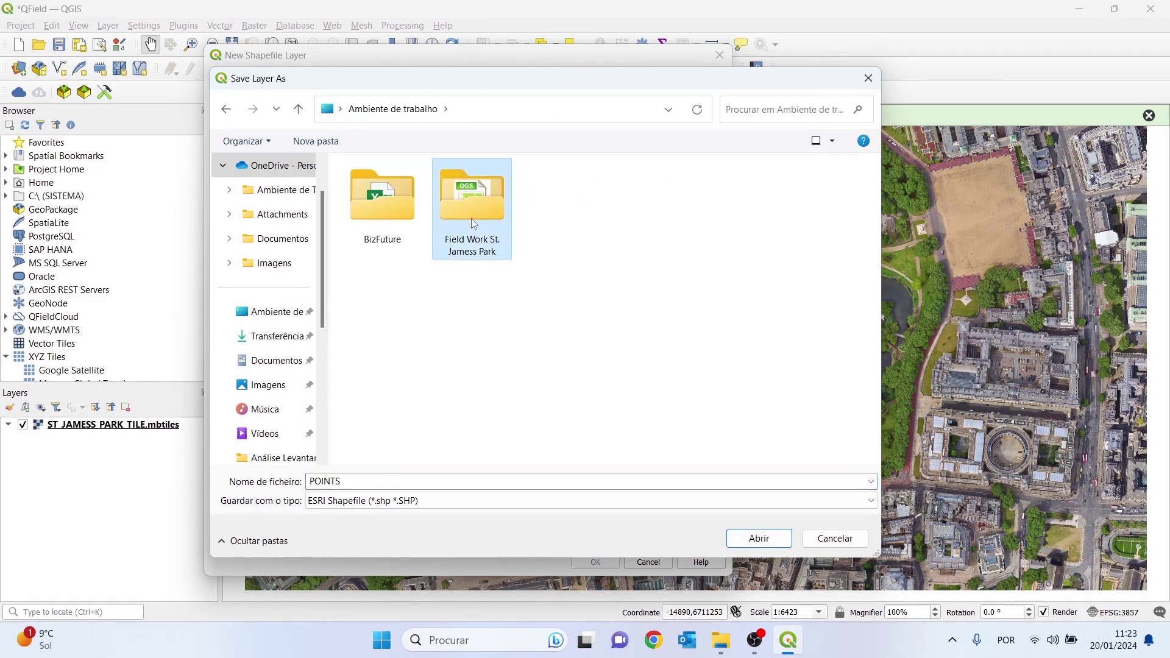
click(769, 539)
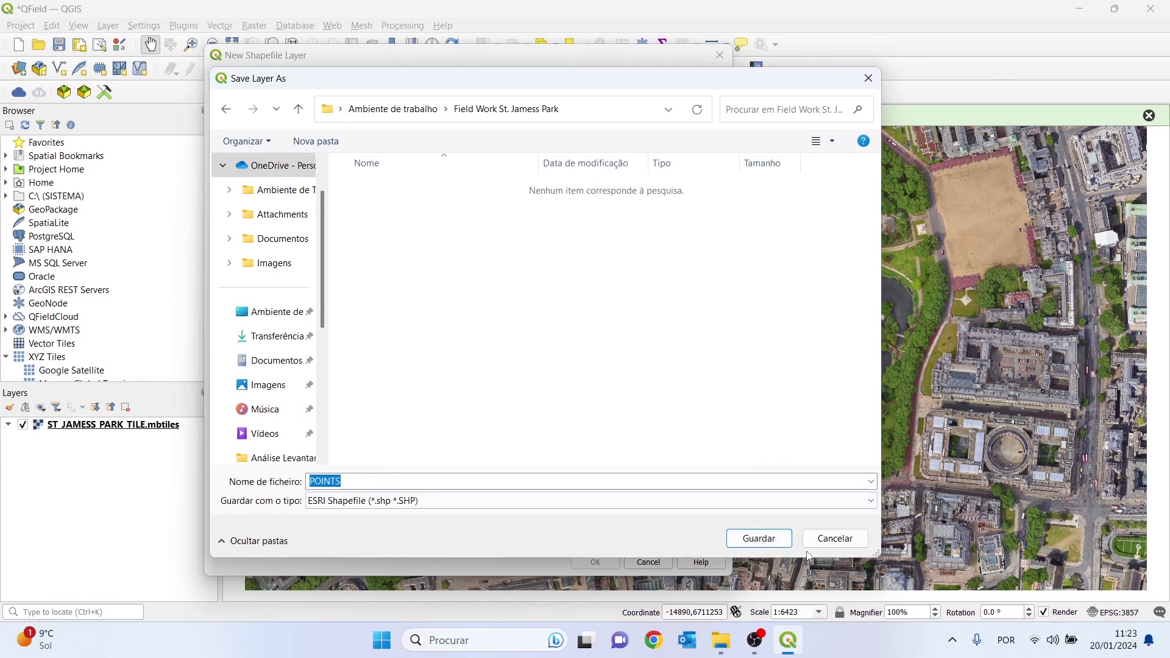
click(769, 540)
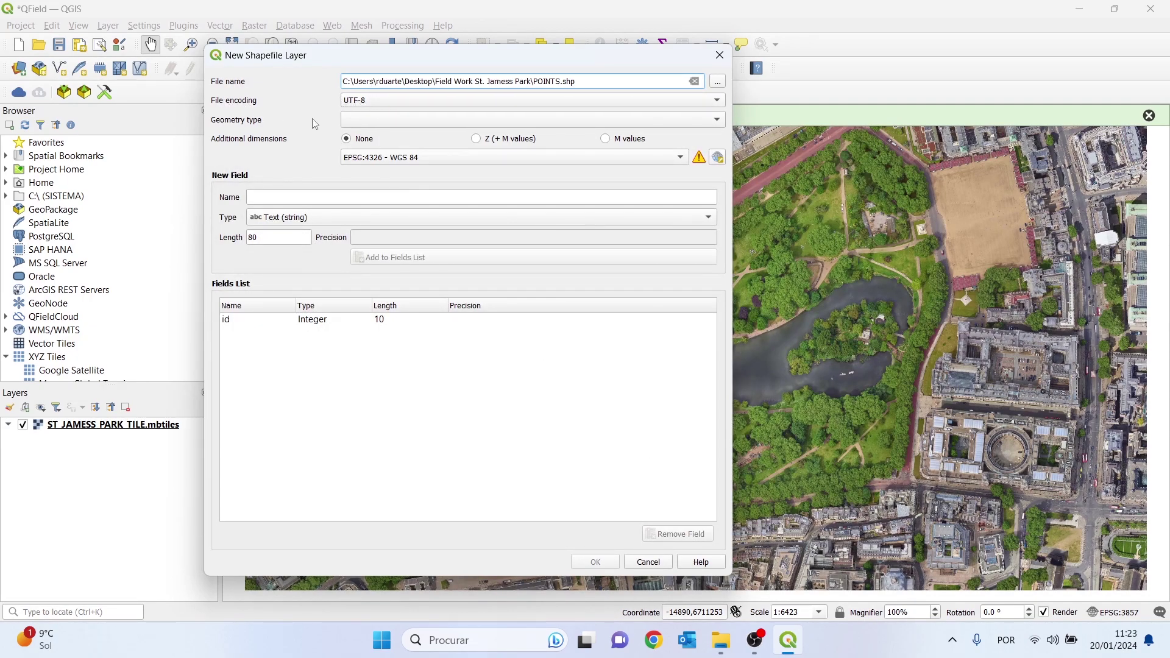
Make the new shapefile a Point layer in EPSG:27700 British National Grid.
click(358, 121)
click(374, 135)
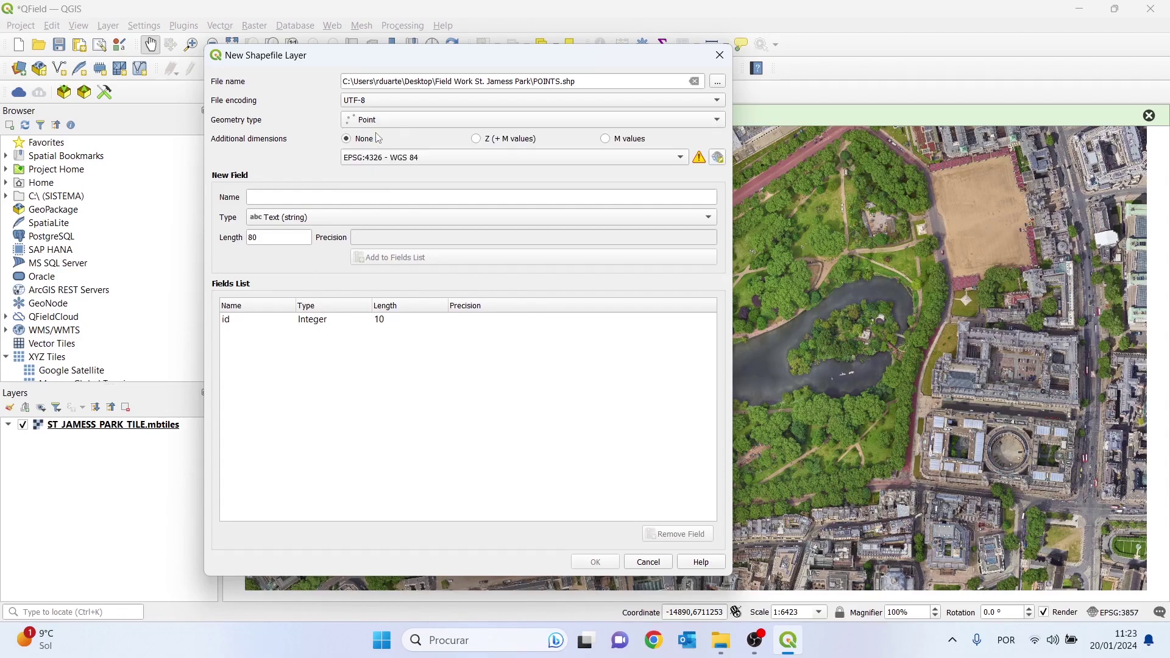
click(372, 158)
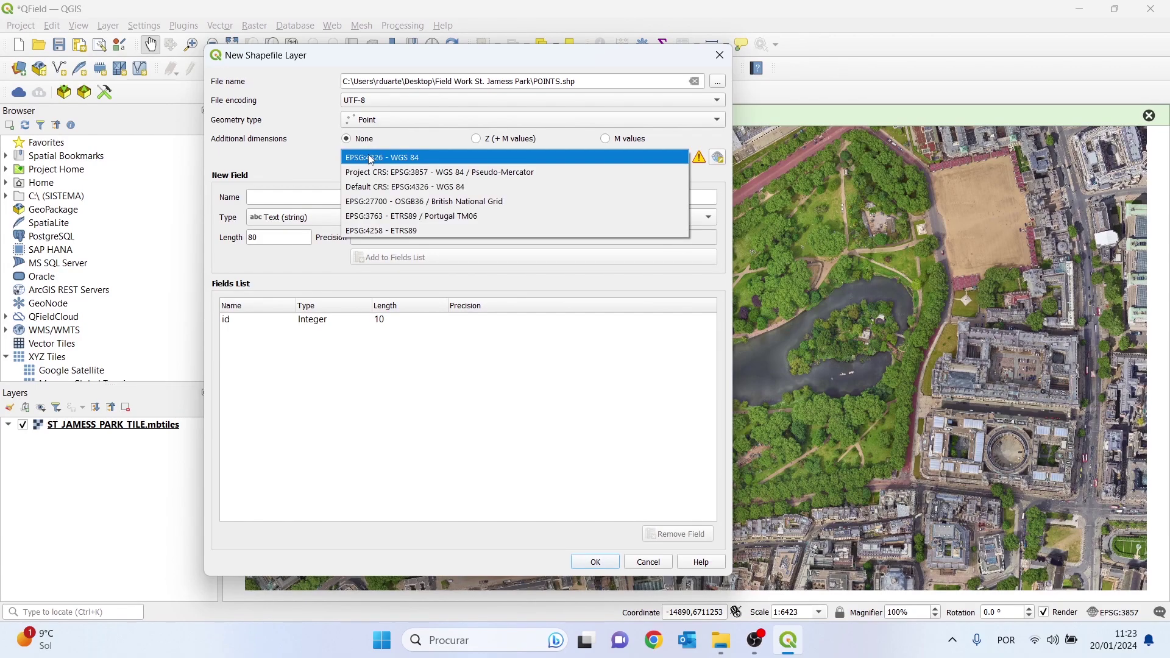
click(417, 201)
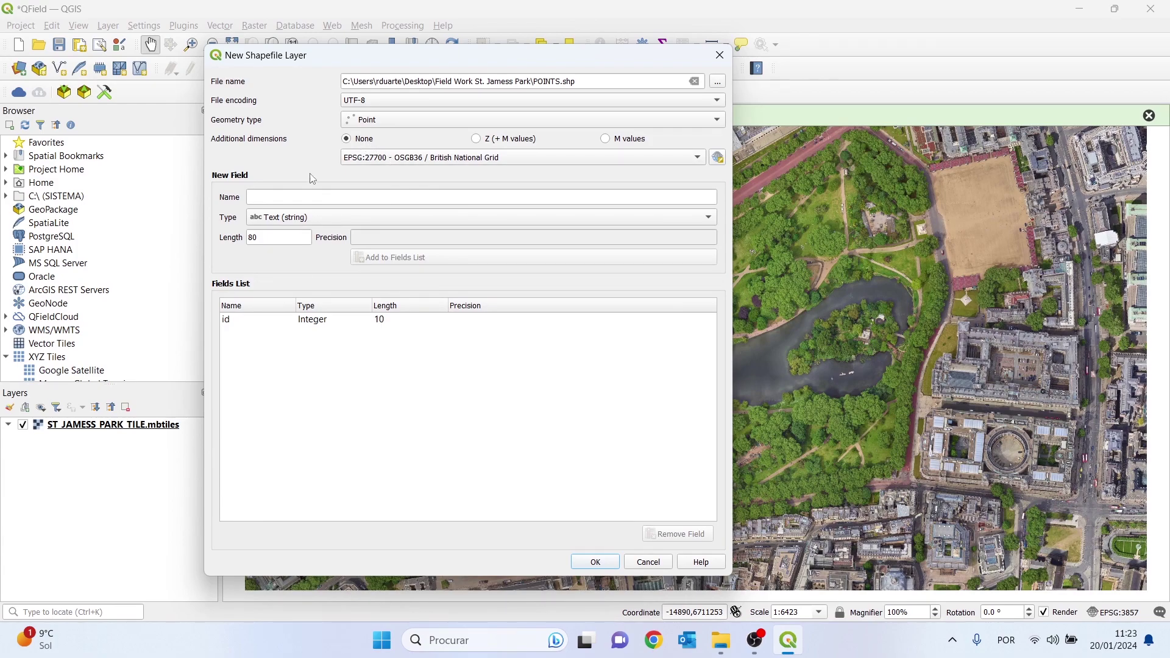
Add a NAME text field and an OBSERVATIO field with length 200.
click(281, 192)
text(NAME)
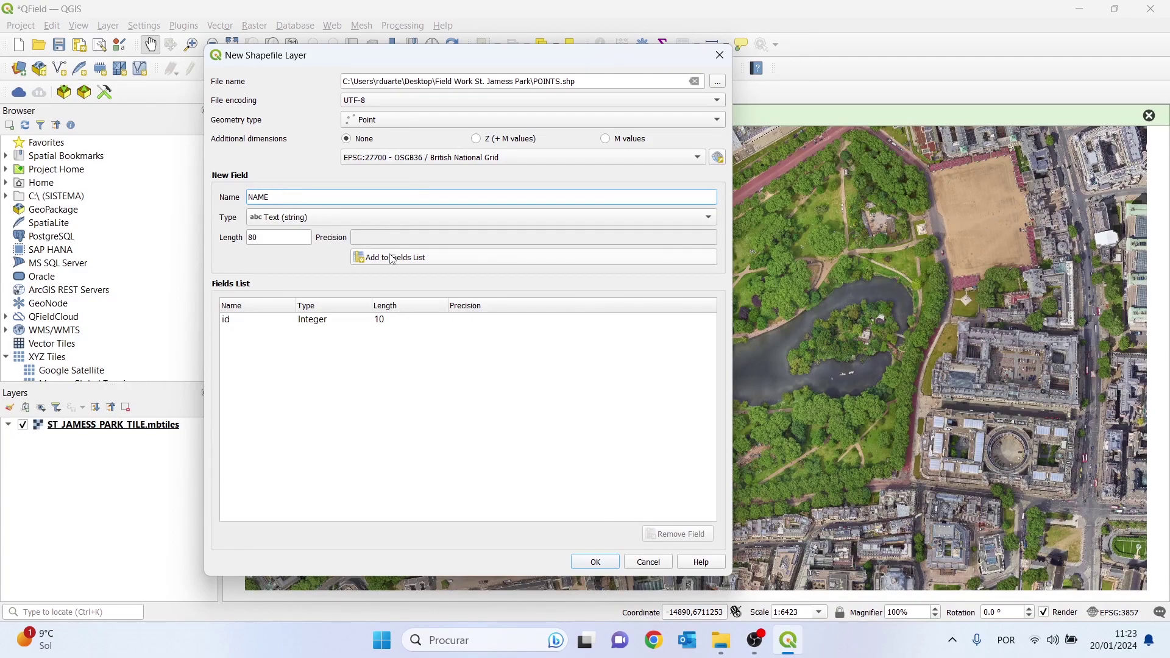
click(391, 257)
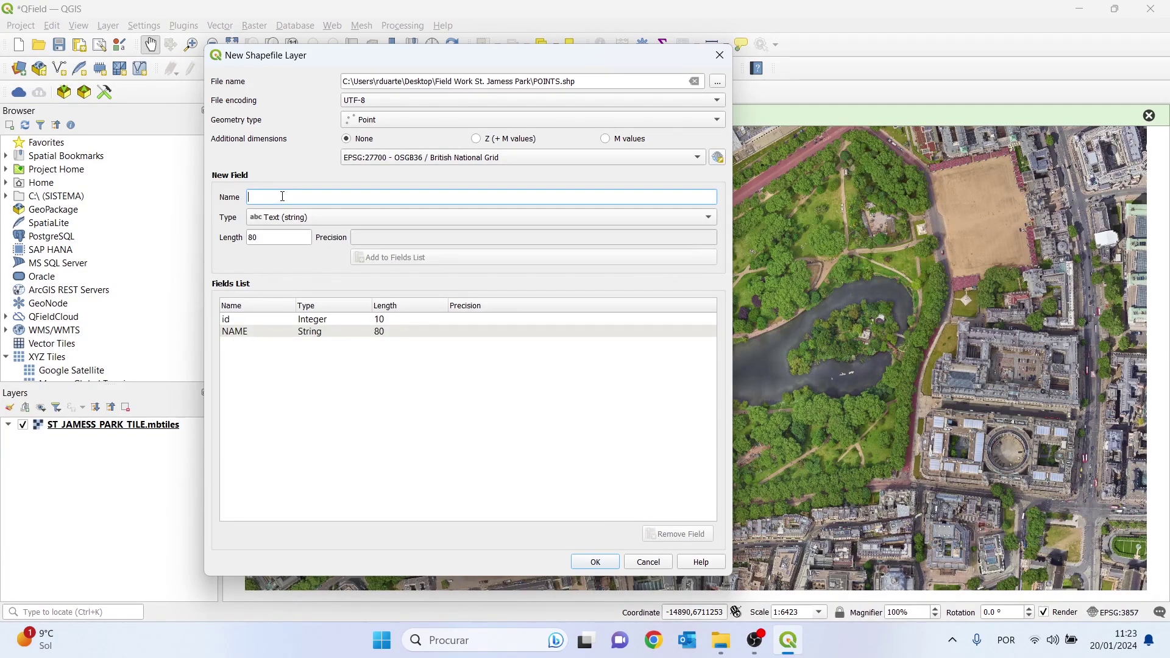
text(OBSERVA)
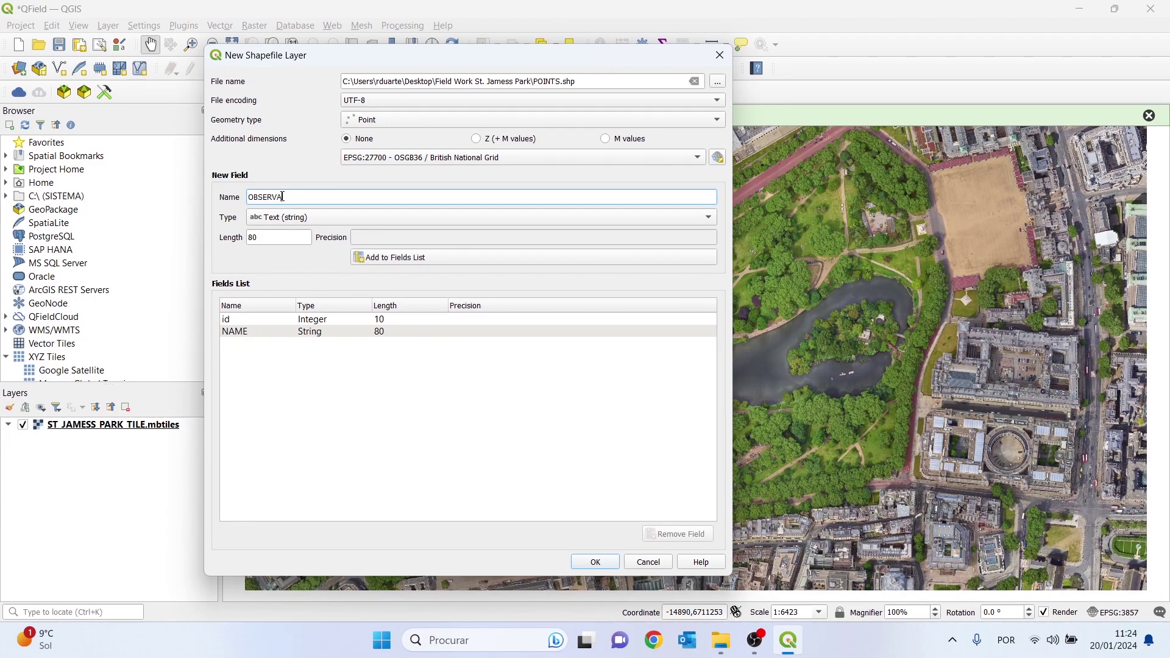
key(Tab)
key(Tab)
text(200)
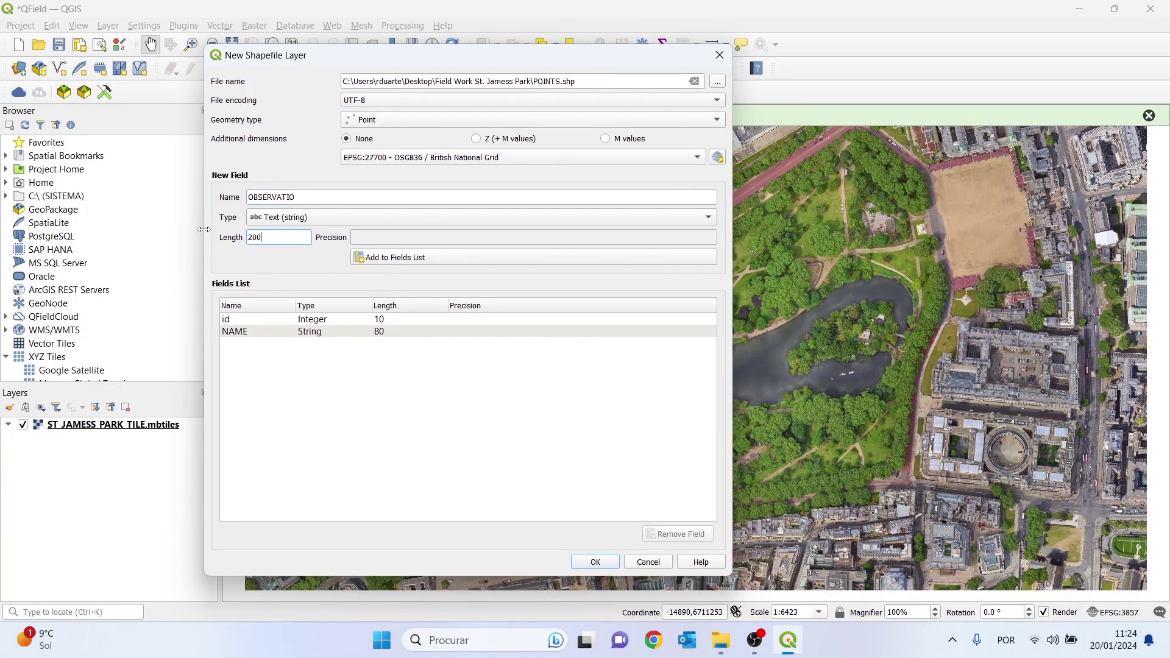
click(393, 258)
Add a DATE field of type Date and a PHOTO text field of length 80.
click(281, 197)
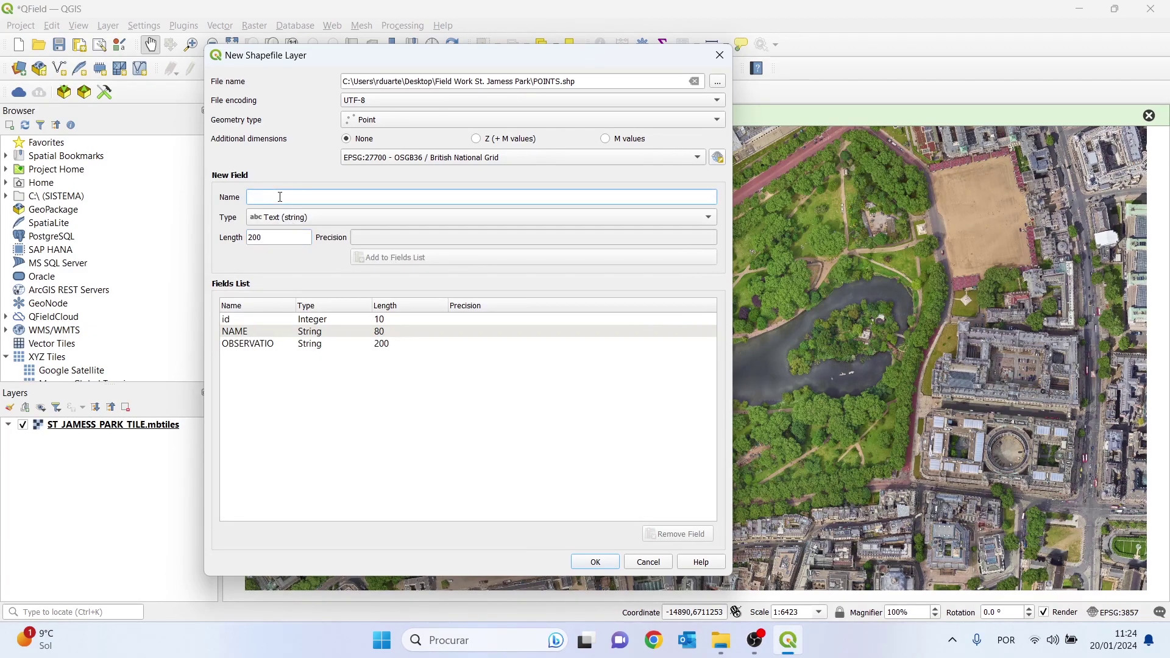
text(DATE)
click(292, 224)
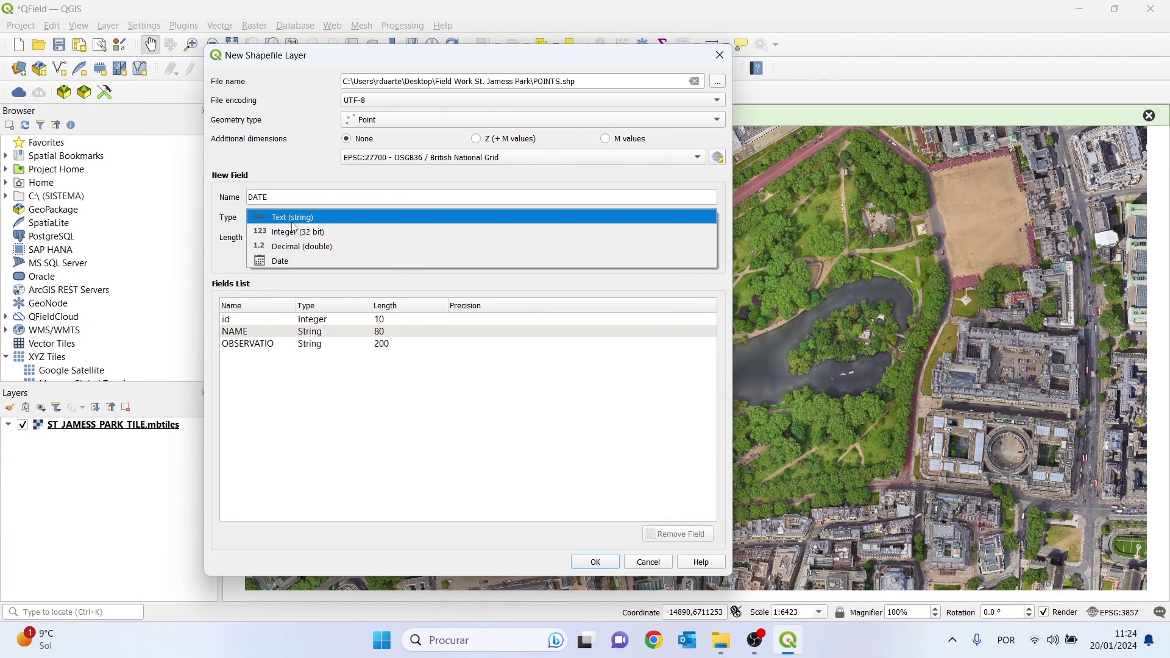
click(295, 259)
click(378, 258)
click(290, 195)
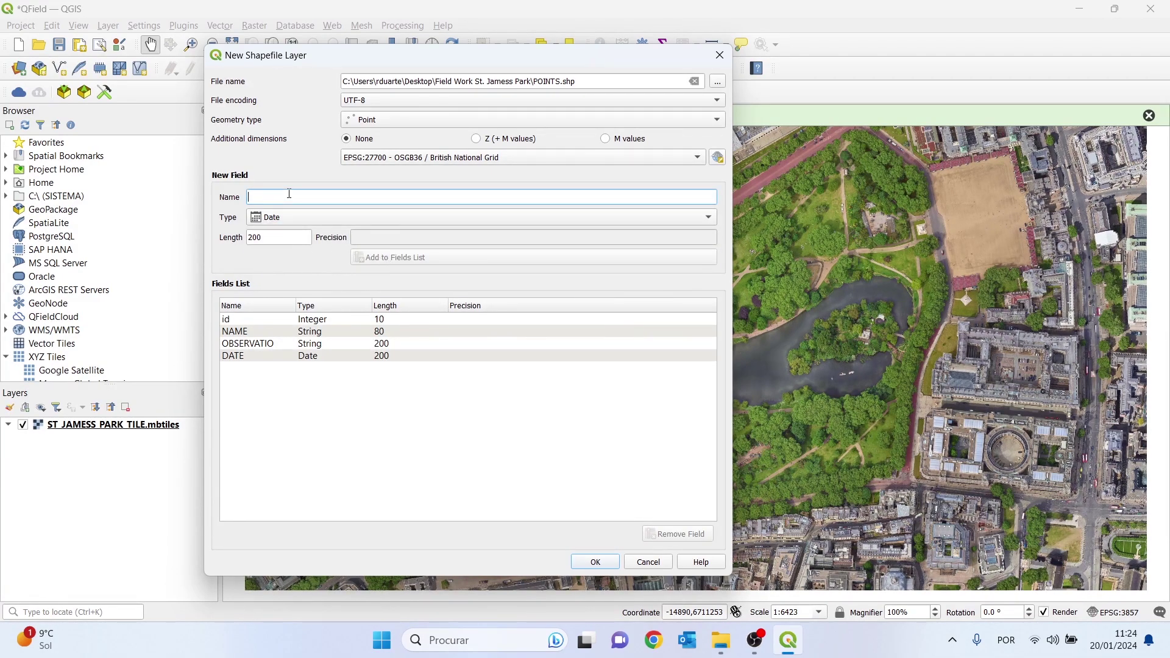
text(PHOTO)
click(273, 219)
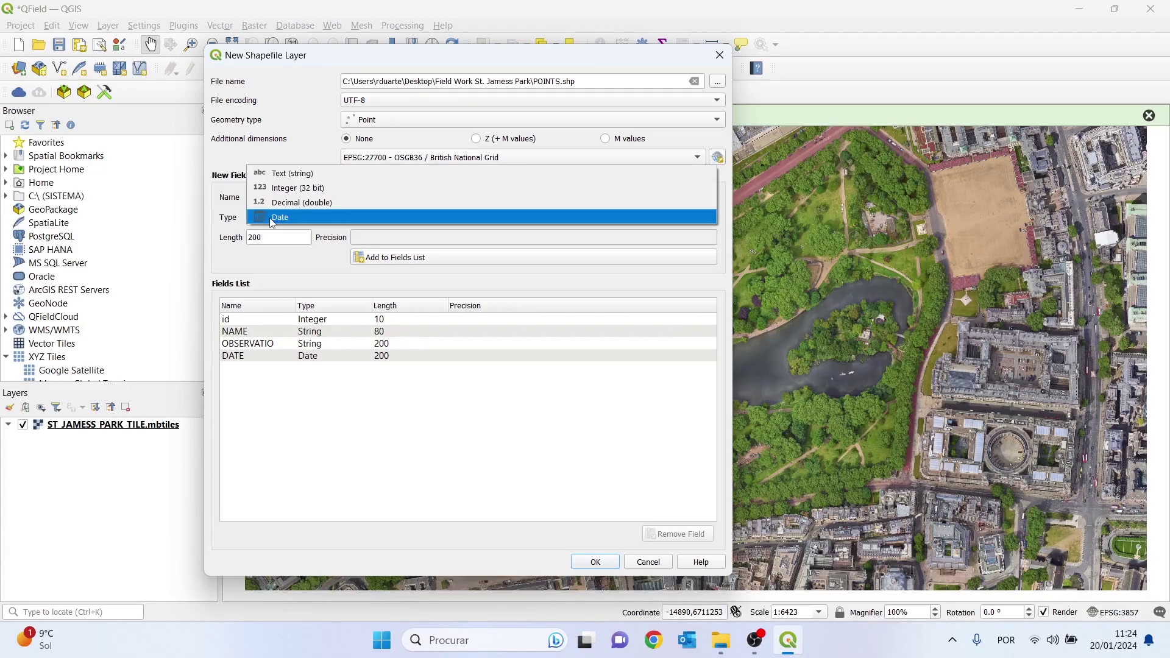
click(281, 174)
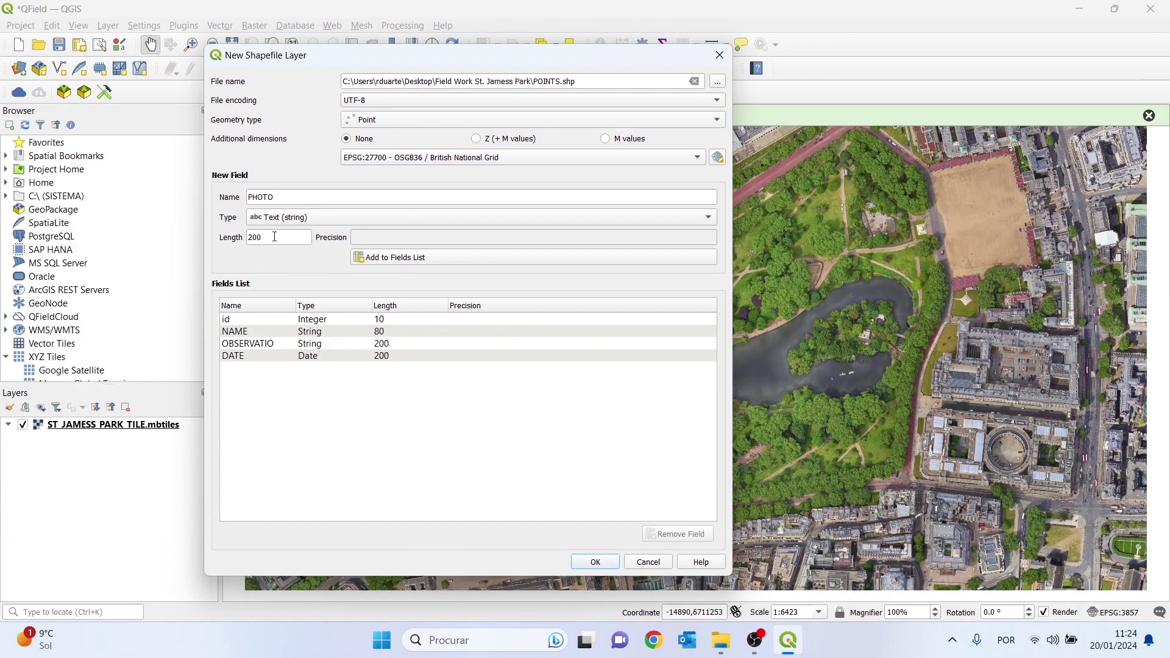
drag(272, 237, 210, 236)
click(397, 258)
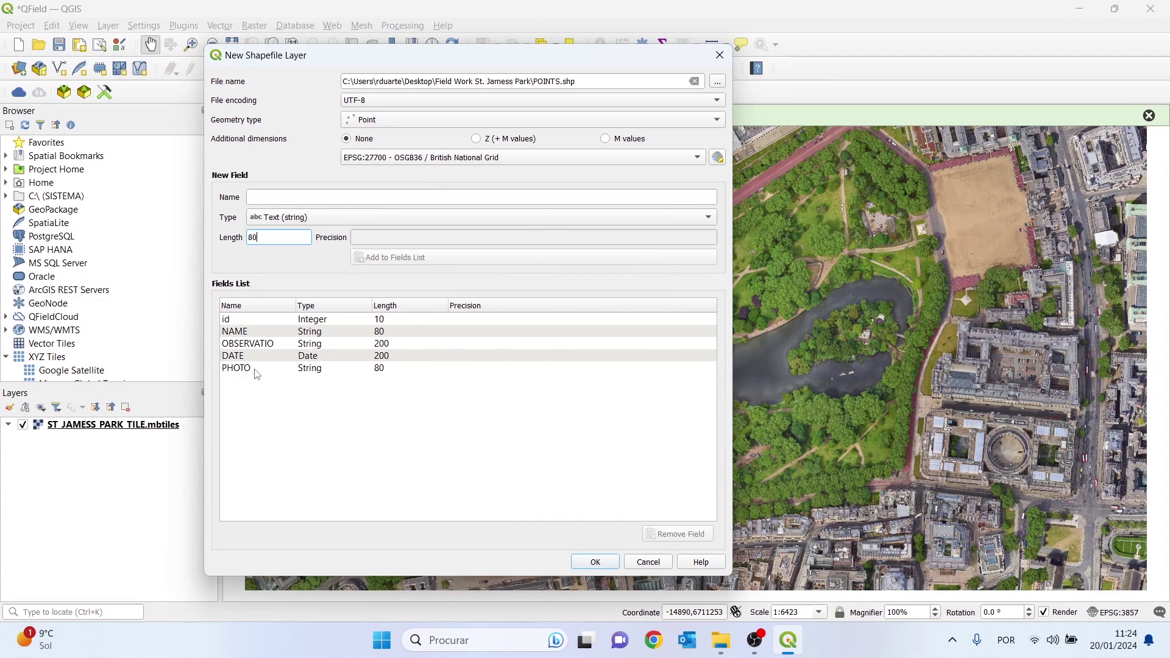
Create the POINTS layer, then show the NAME field's settings on its Attributes Form page.
click(599, 563)
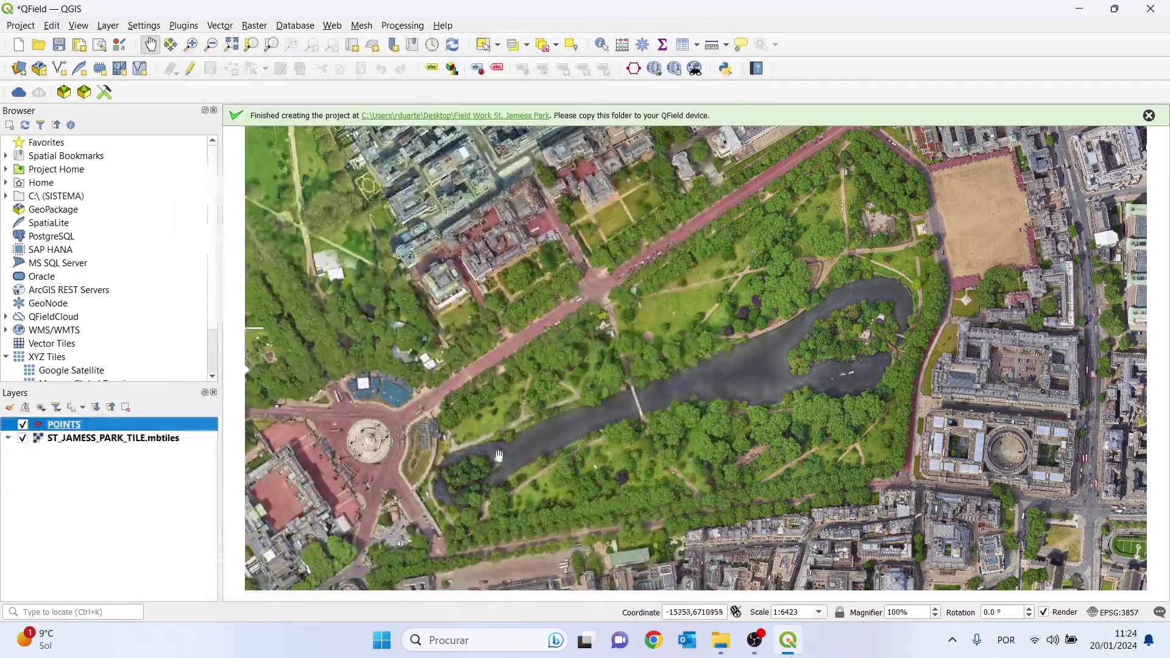
right_click(61, 426)
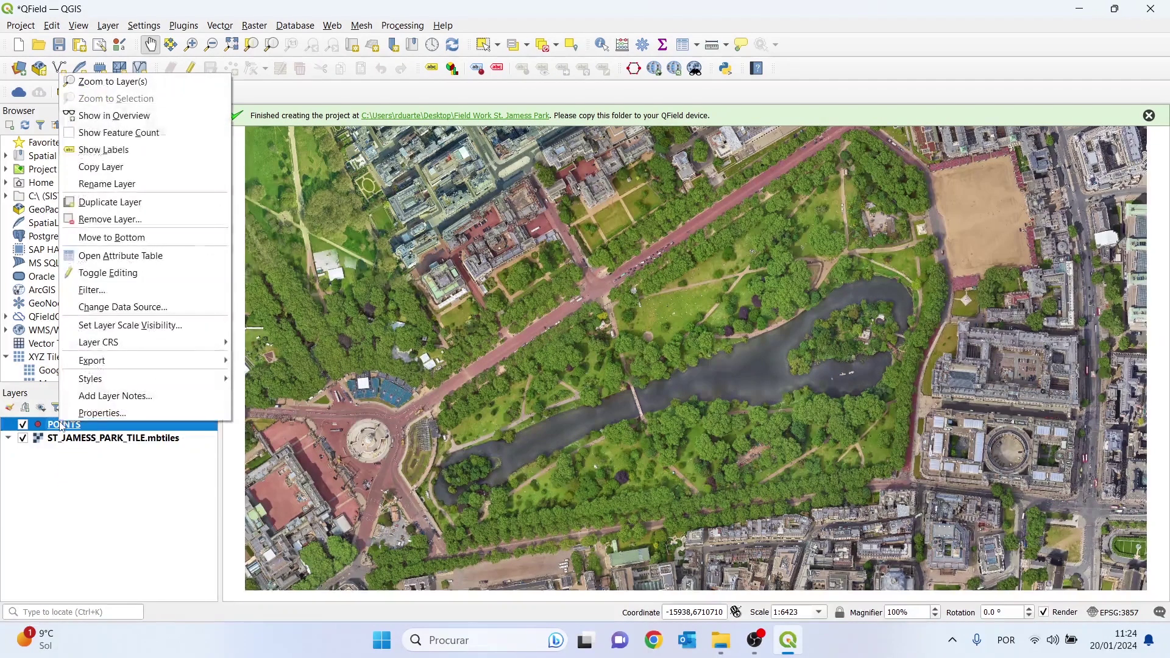
click(127, 412)
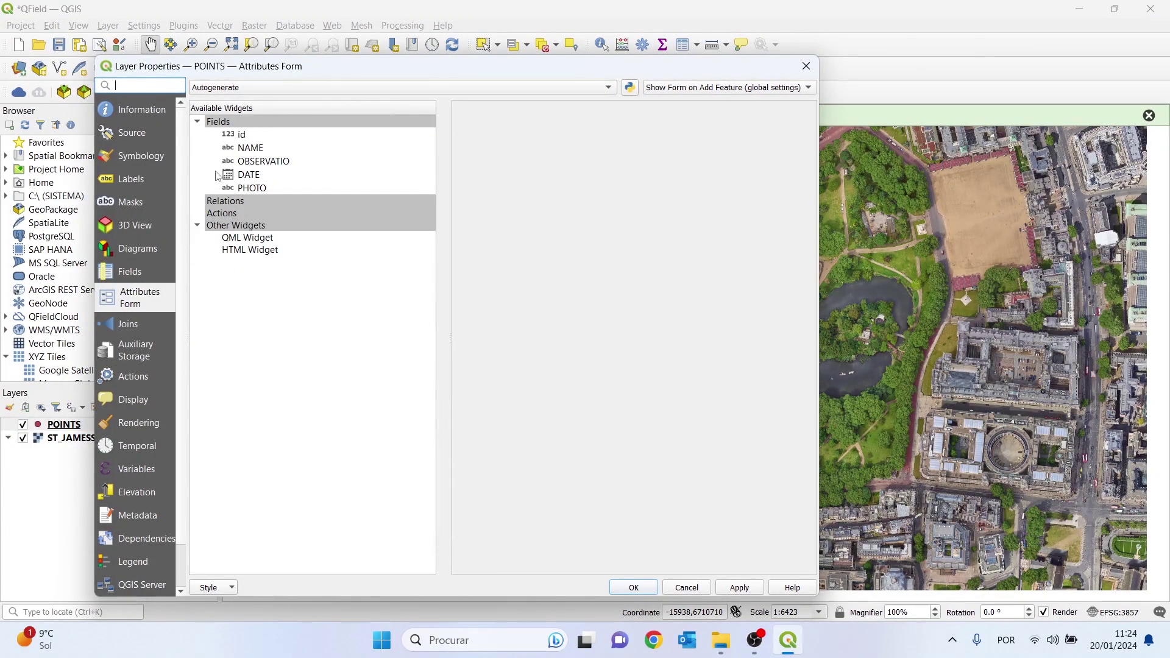
click(237, 136)
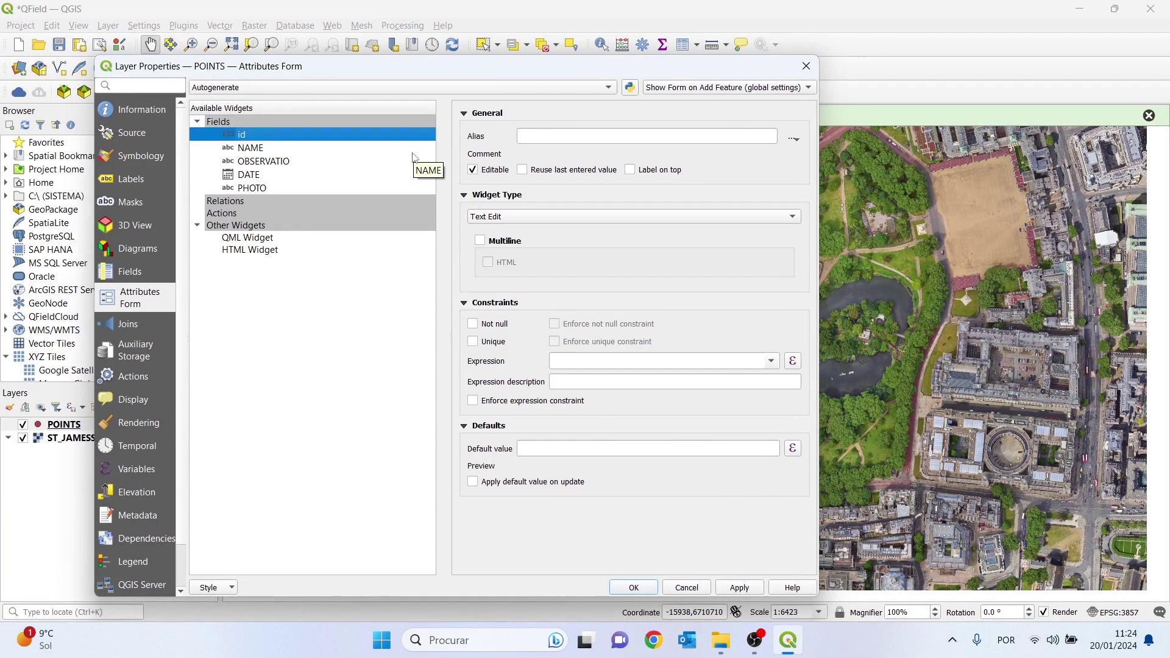
click(257, 149)
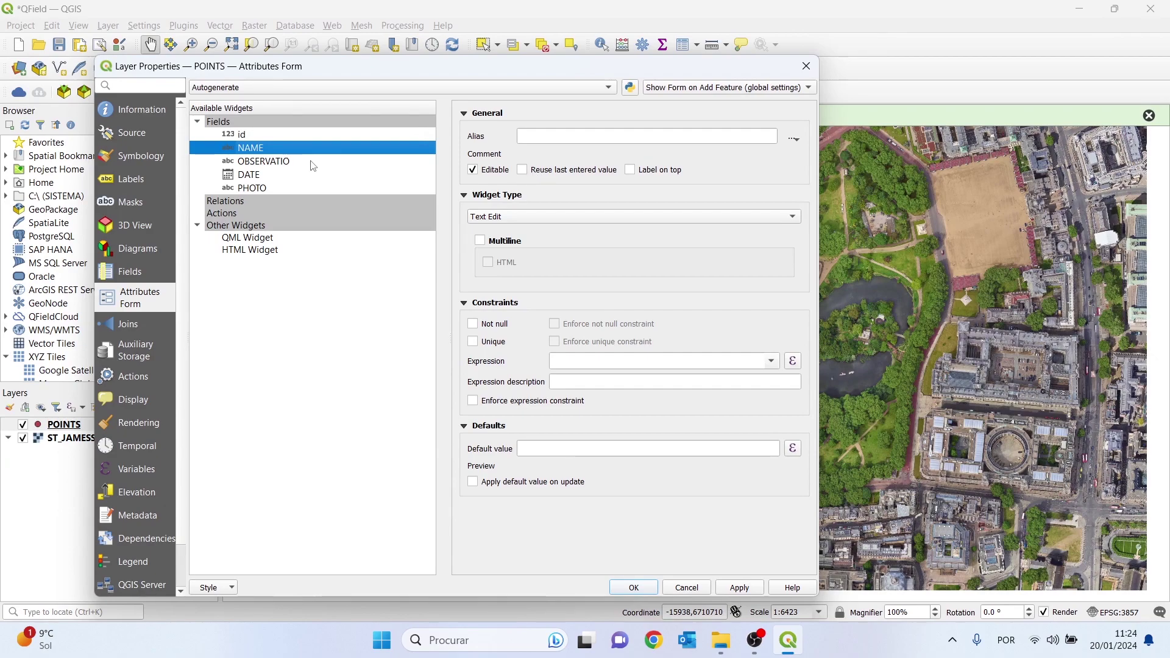
Make NAME a Value Map with entries TREE, BENCH, FOUNTAIN and WC.
click(507, 222)
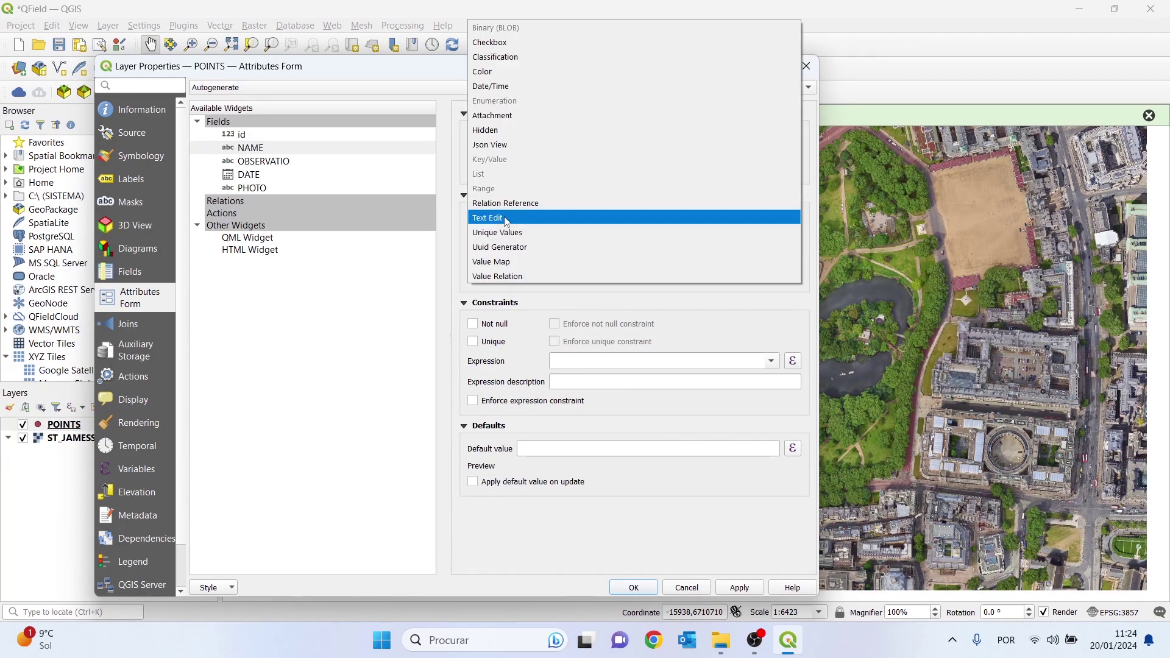
click(501, 262)
double_click(523, 306)
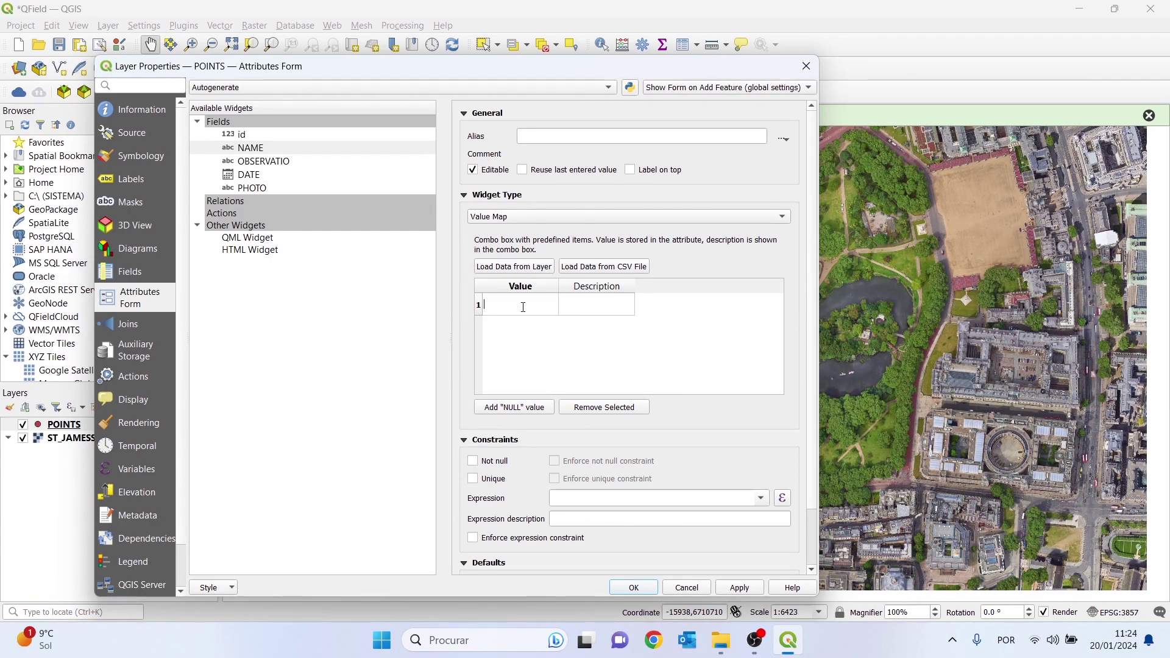
key(Tab)
text(TREE)
key(Tab)
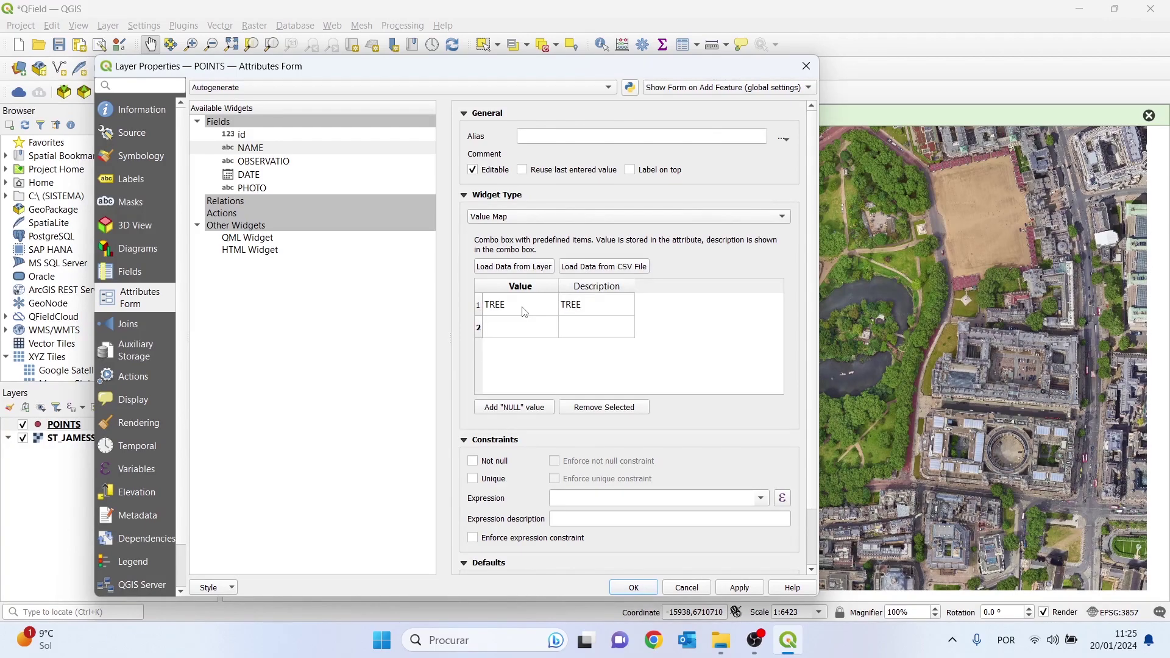
text(BENCH)
key(Tab)
text(BENCH)
key(Tab)
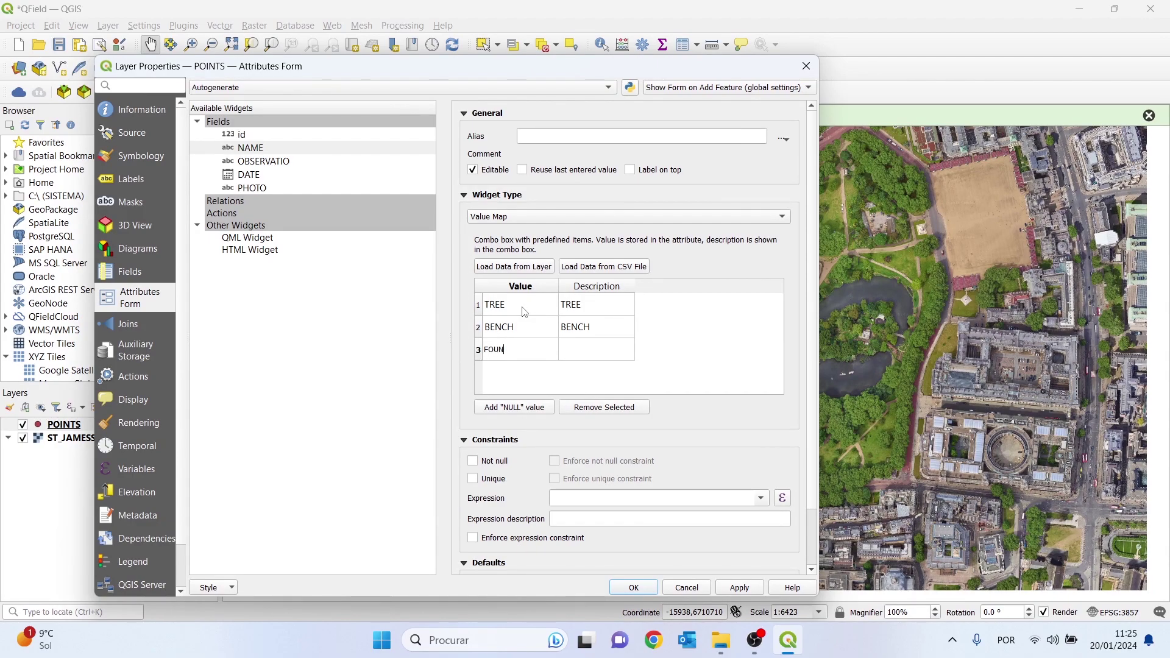
text(FOUNTAIN)
key(Tab)
text(FOUNTAIN)
key(Tab)
text(WC)
key(Tab)
text(WC)
key(Tab)
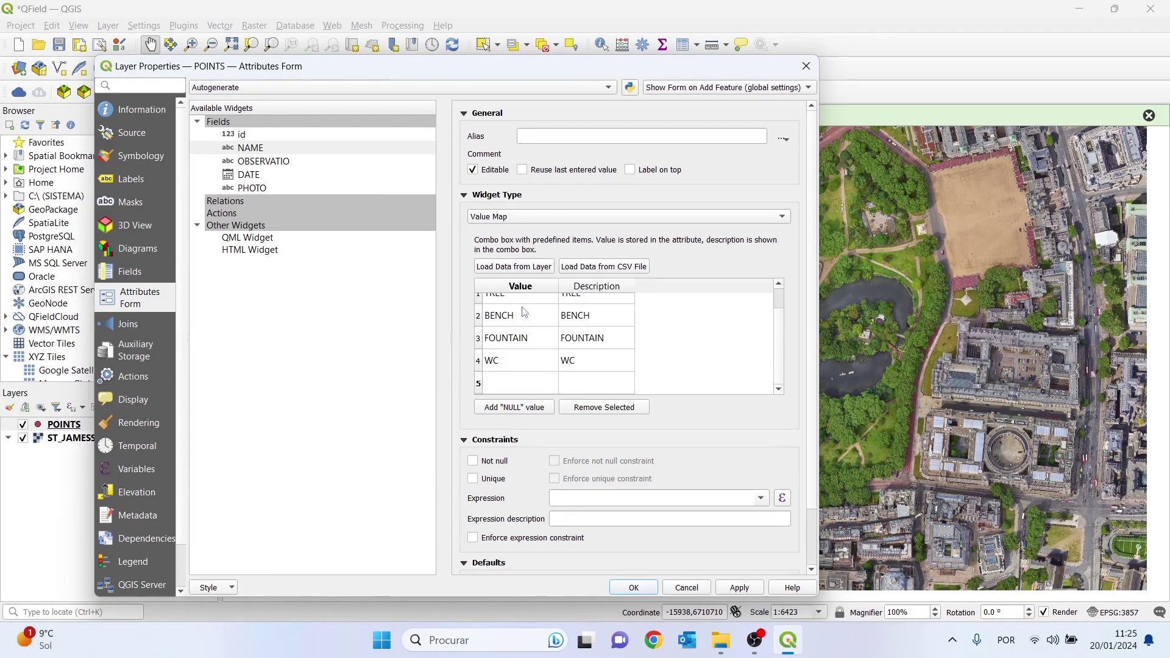
Add COFFEE SHOP, STATUE, ENTRANCE/EXIT and LAMP POST entries to the value map.
text(COFFEE SEHOPHOP)
key(Tab)
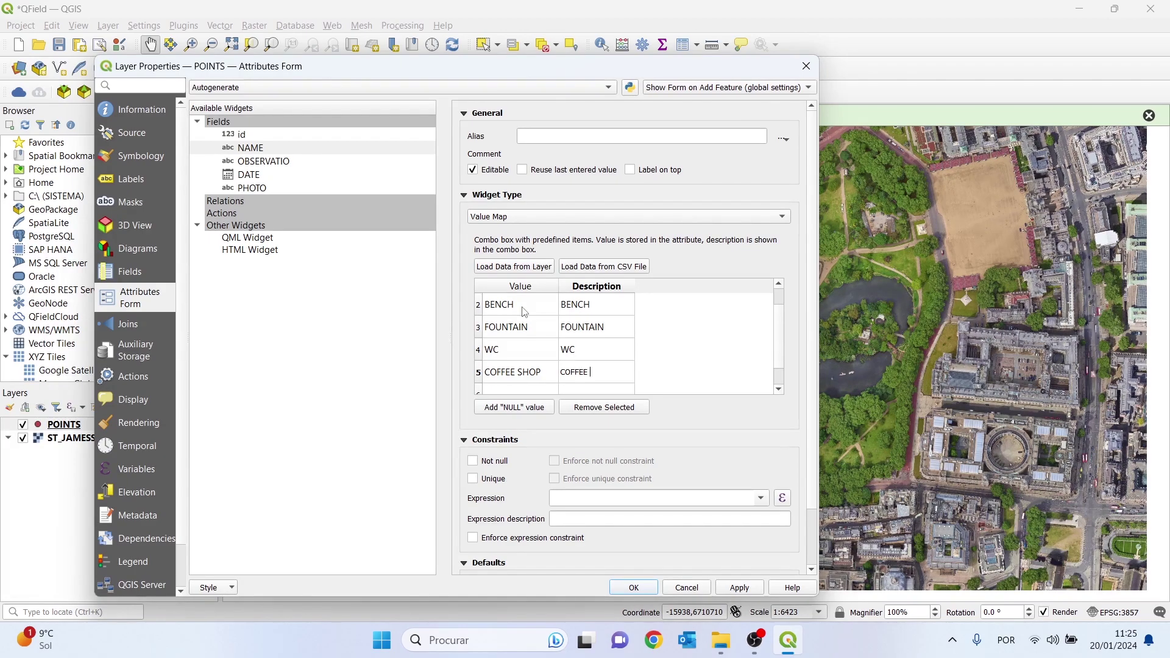
key(Tab)
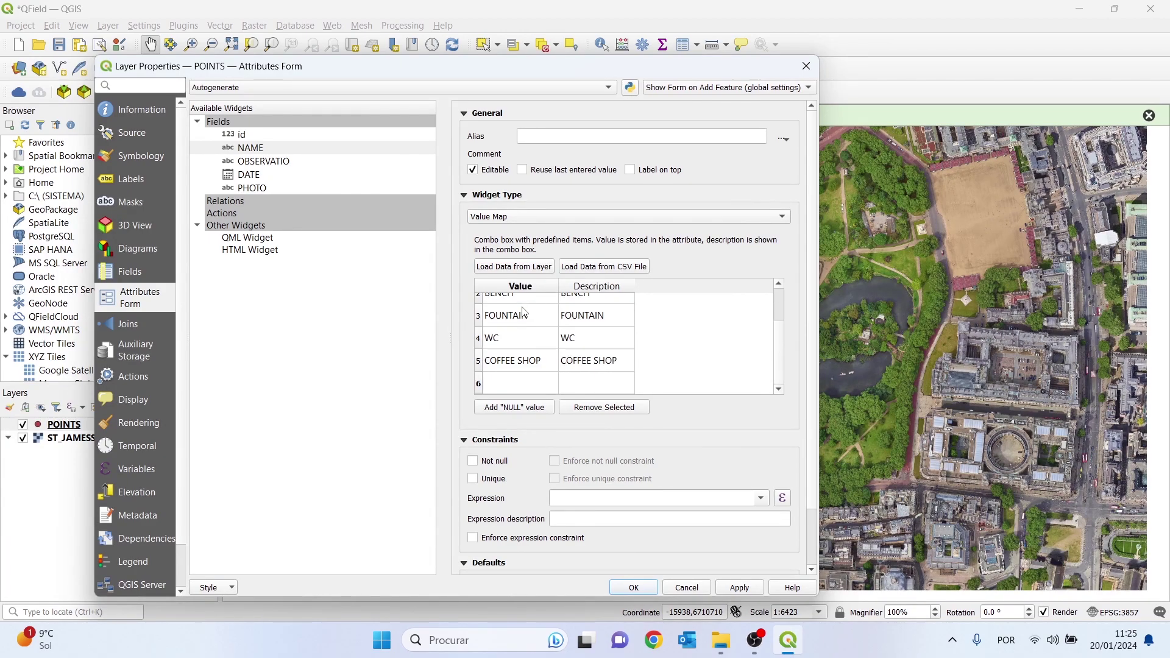
text(STATUE)
key(Tab)
text(STAT)
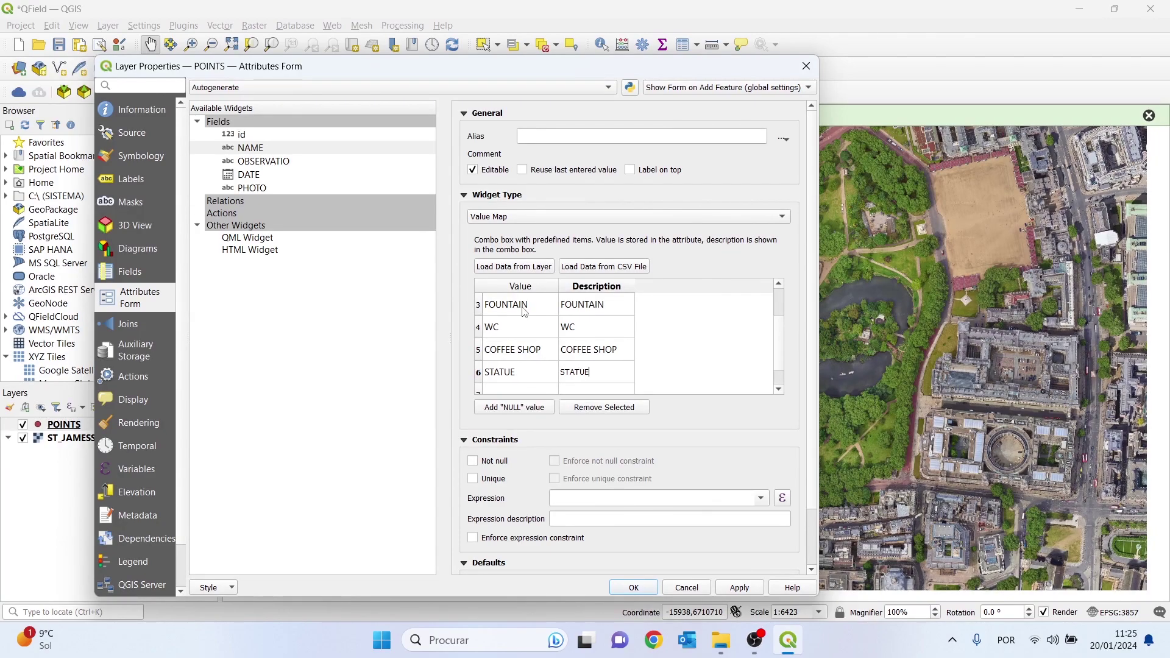
key(Tab)
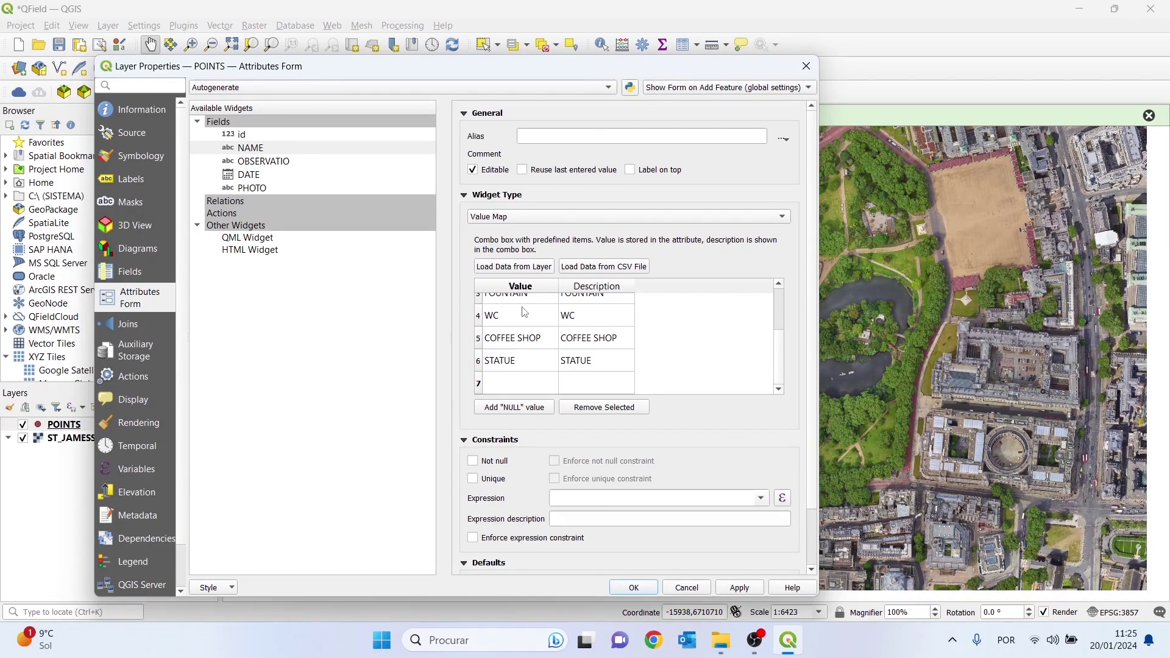
text(ENTRANCE/EXIT)
key(Tab)
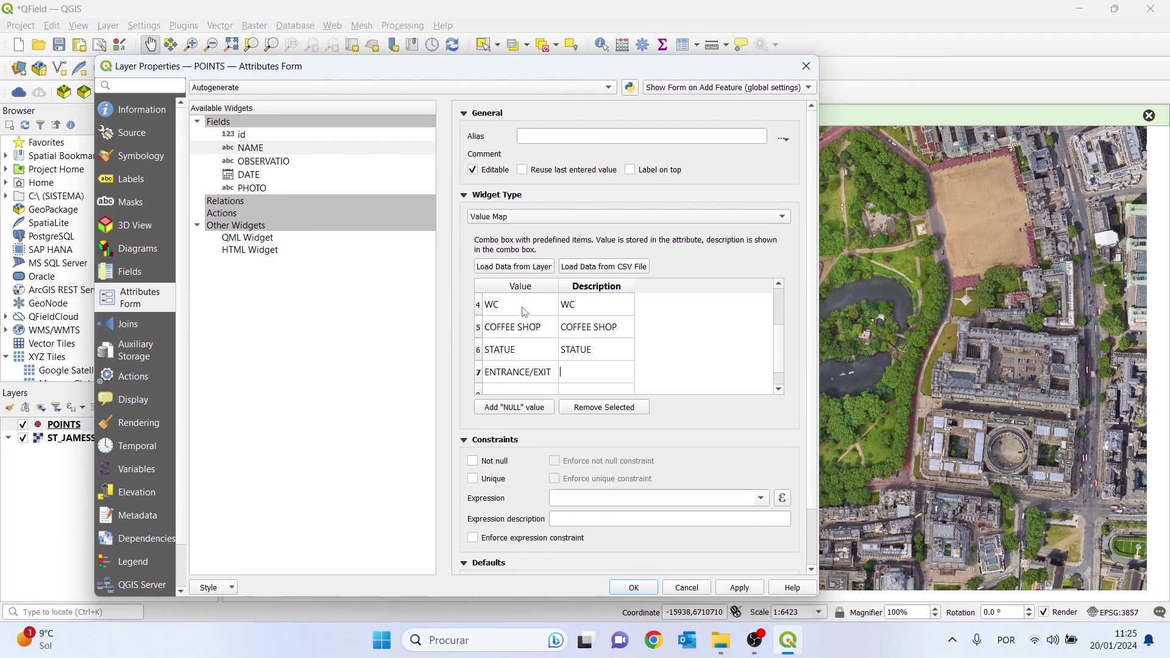
text(ENTRANCE/EXIT)
key(Tab)
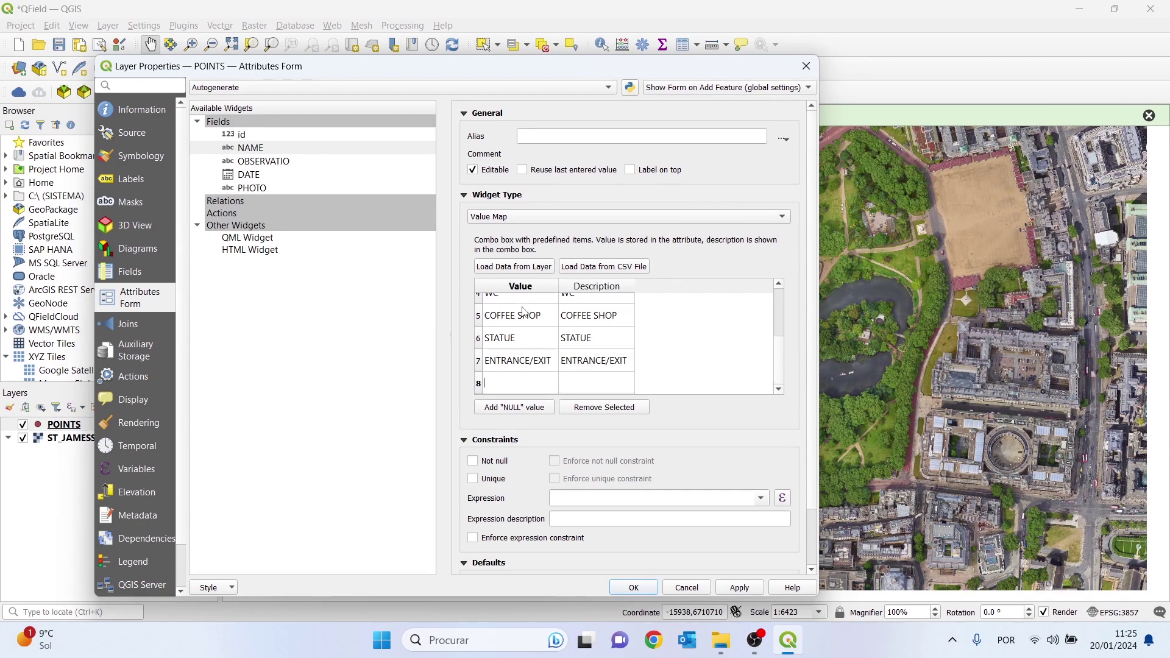
text(LAMP POSTO)
key(Tab)
text(L)
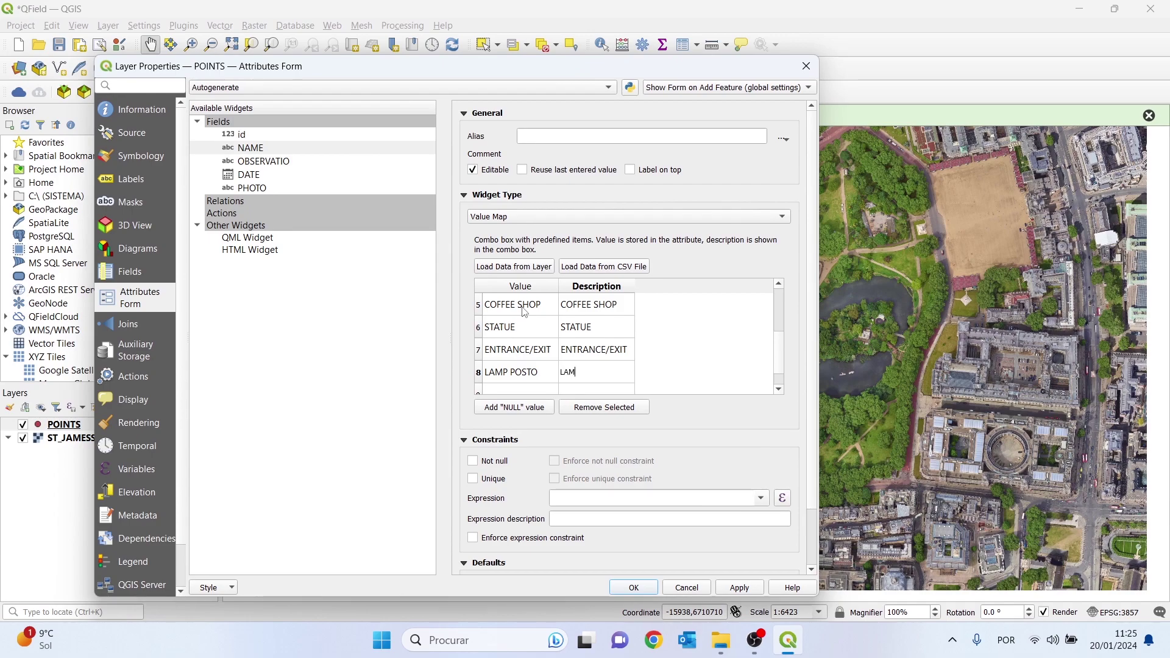
text(AMP POST)
Correct LAMP POSTO to LAMP POST and add an OTHER entry.
double_click(544, 369)
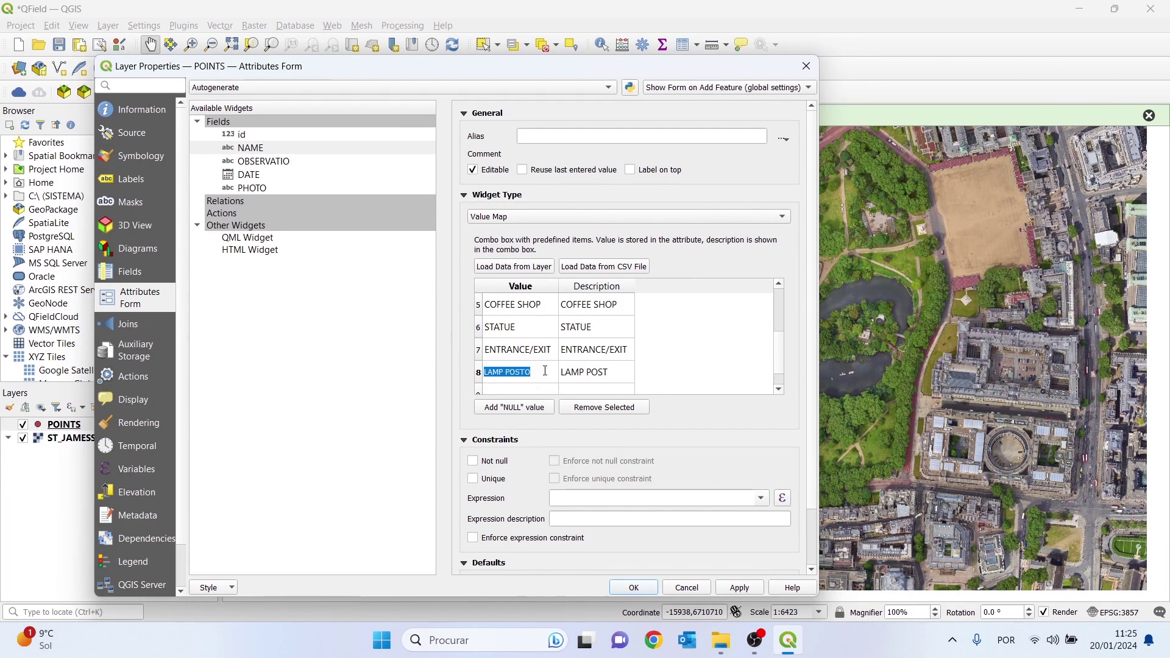
click(544, 371)
double_click(525, 388)
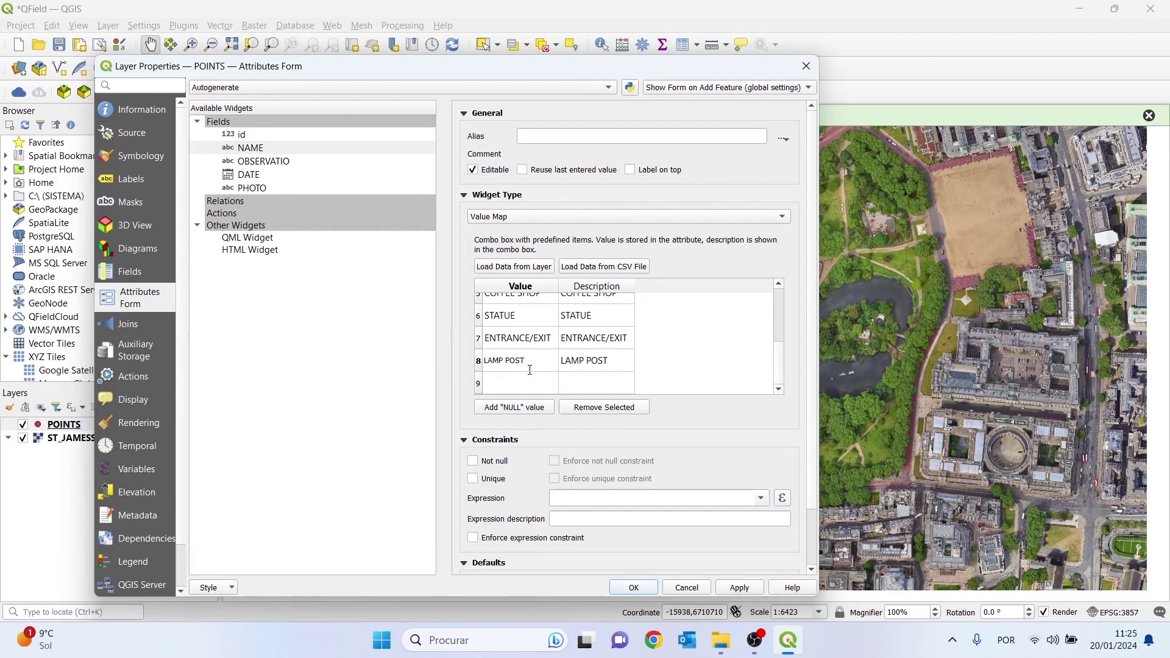
text(OTHER)
key(Tab)
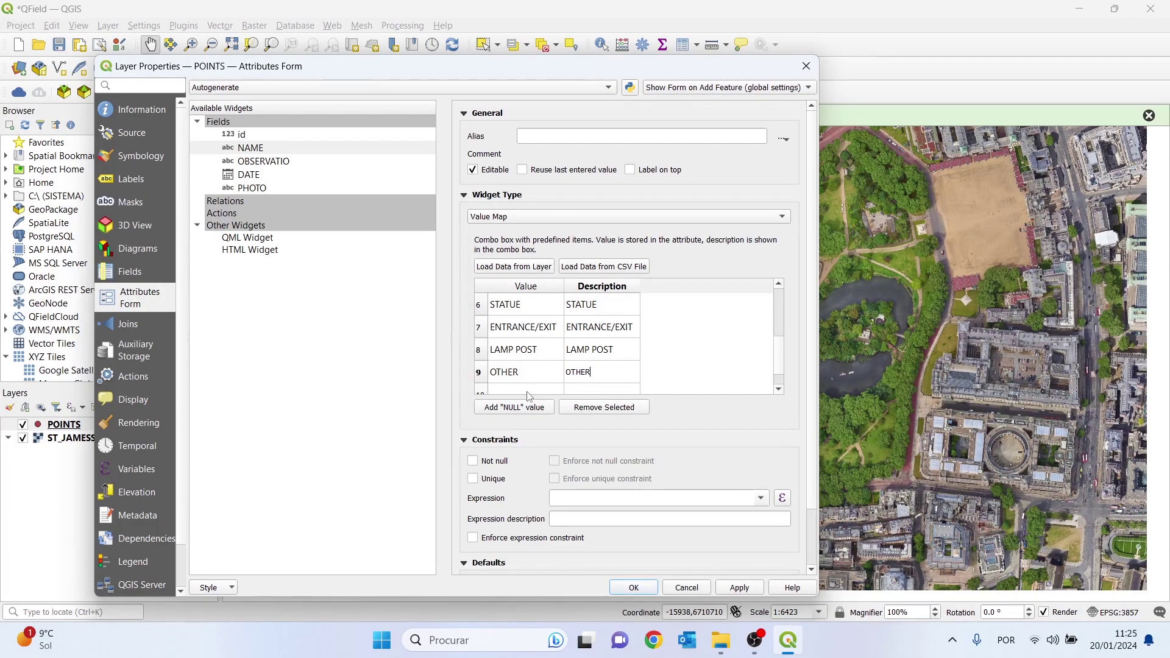
Mark NAME as Not null, apply, and review the OBSERVATIO, DATE and PHOTO widget settings.
click(473, 461)
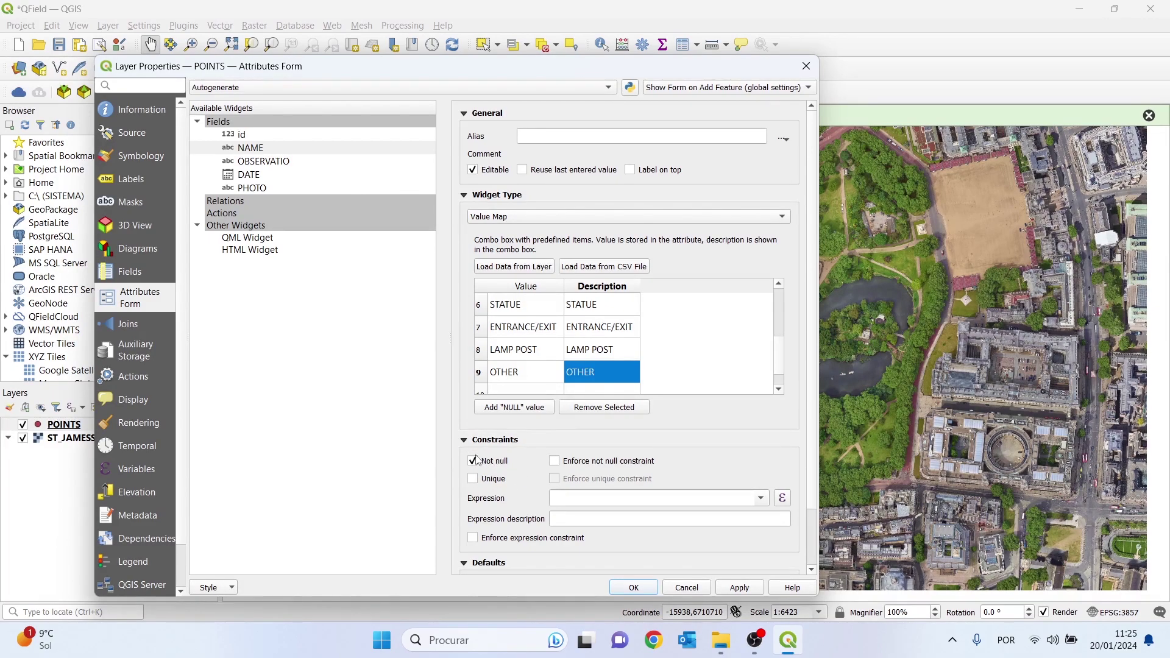
click(740, 591)
click(264, 162)
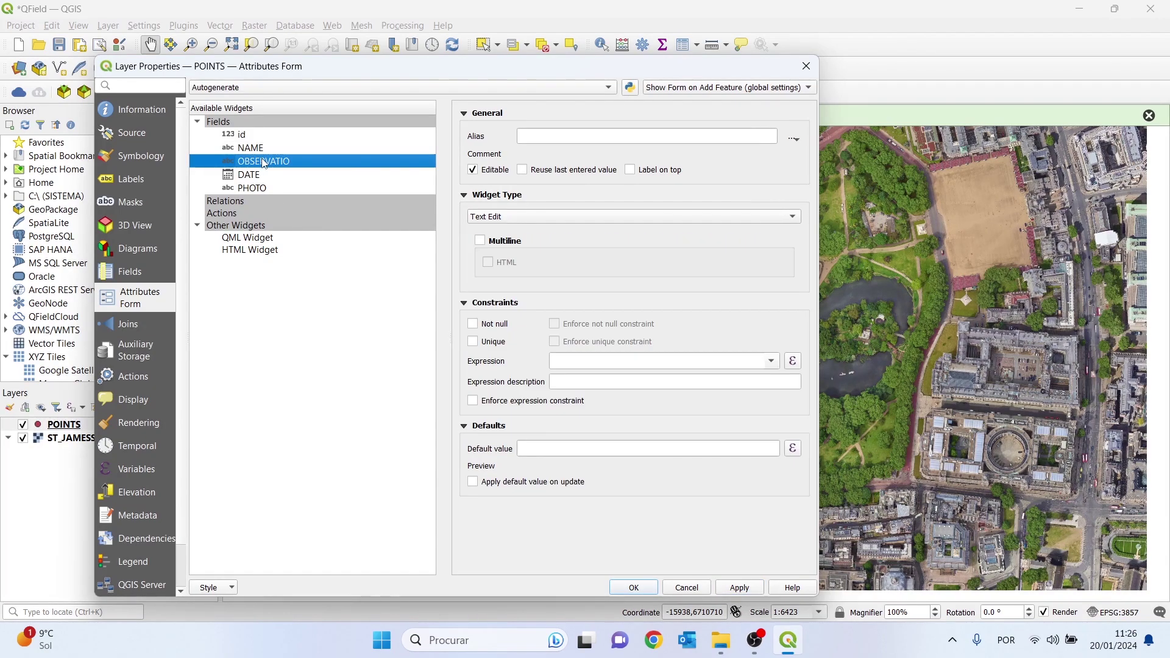
click(260, 175)
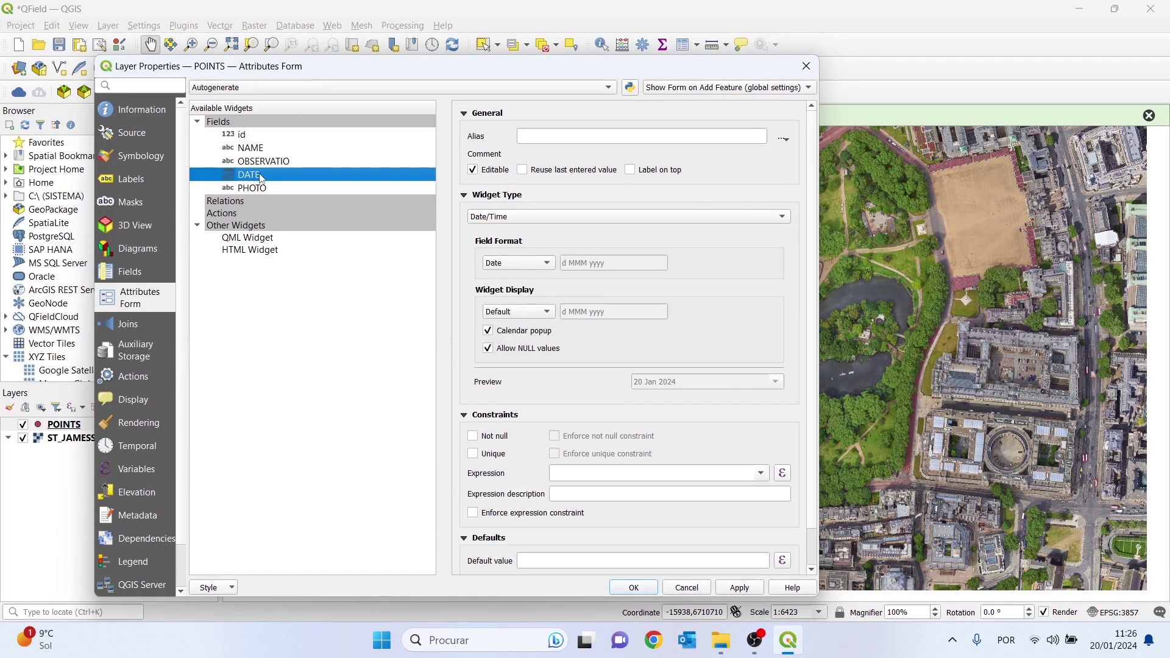
click(253, 190)
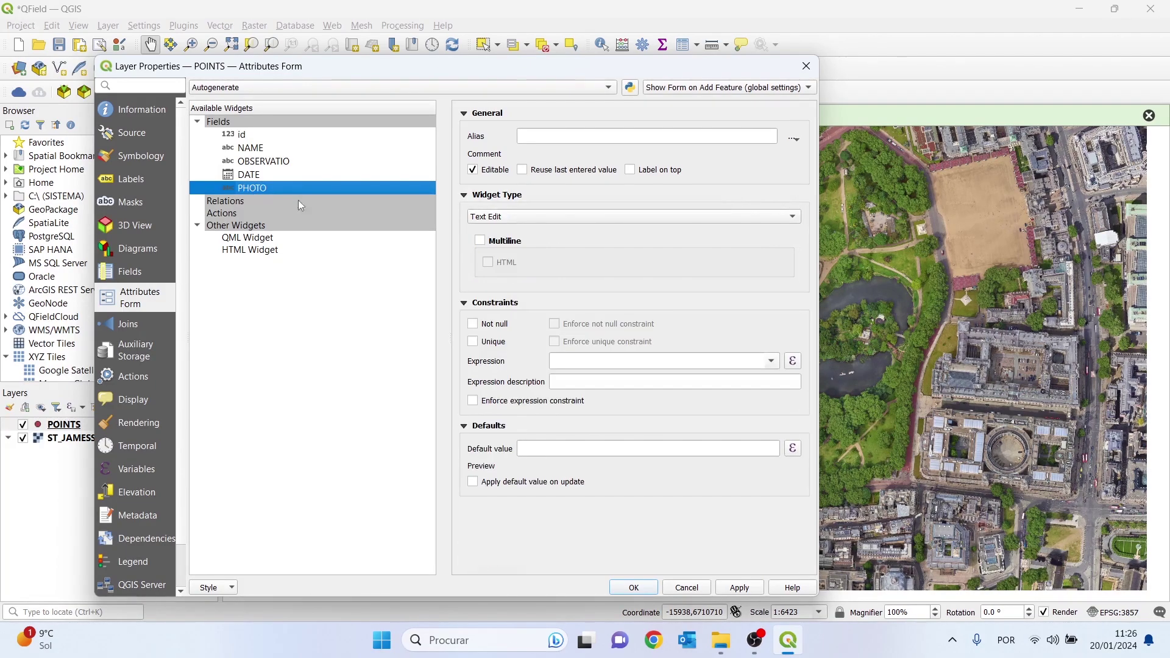
Give PHOTO an Attachment widget with an Image document viewer and close the properties.
click(520, 218)
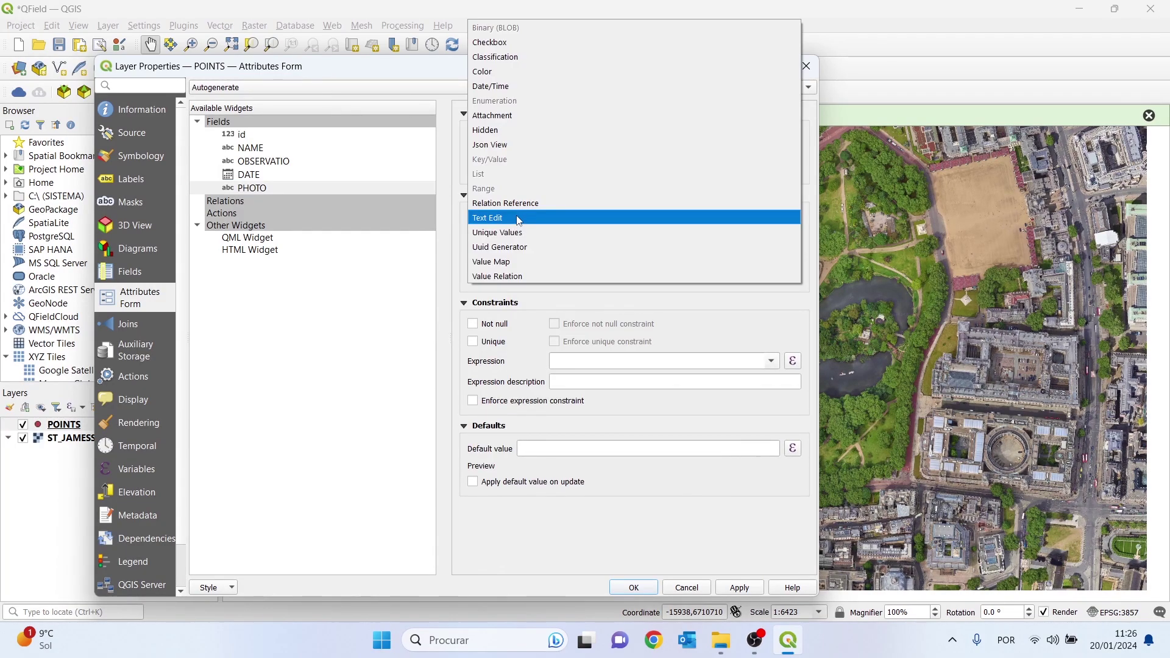
click(493, 116)
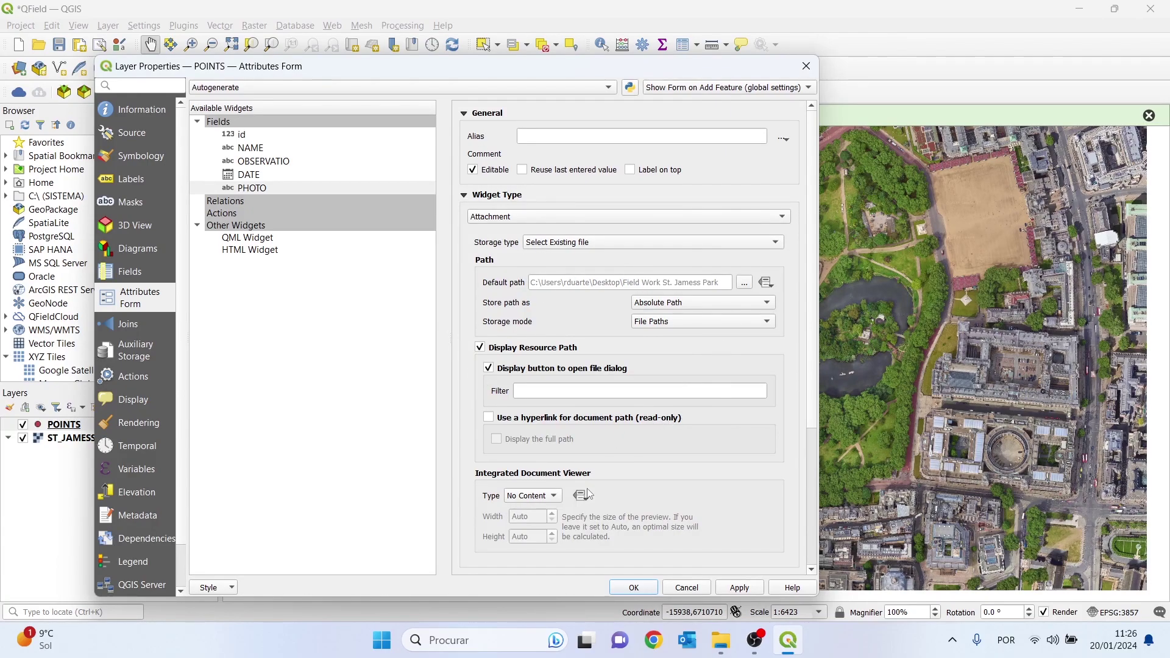
click(535, 495)
click(526, 516)
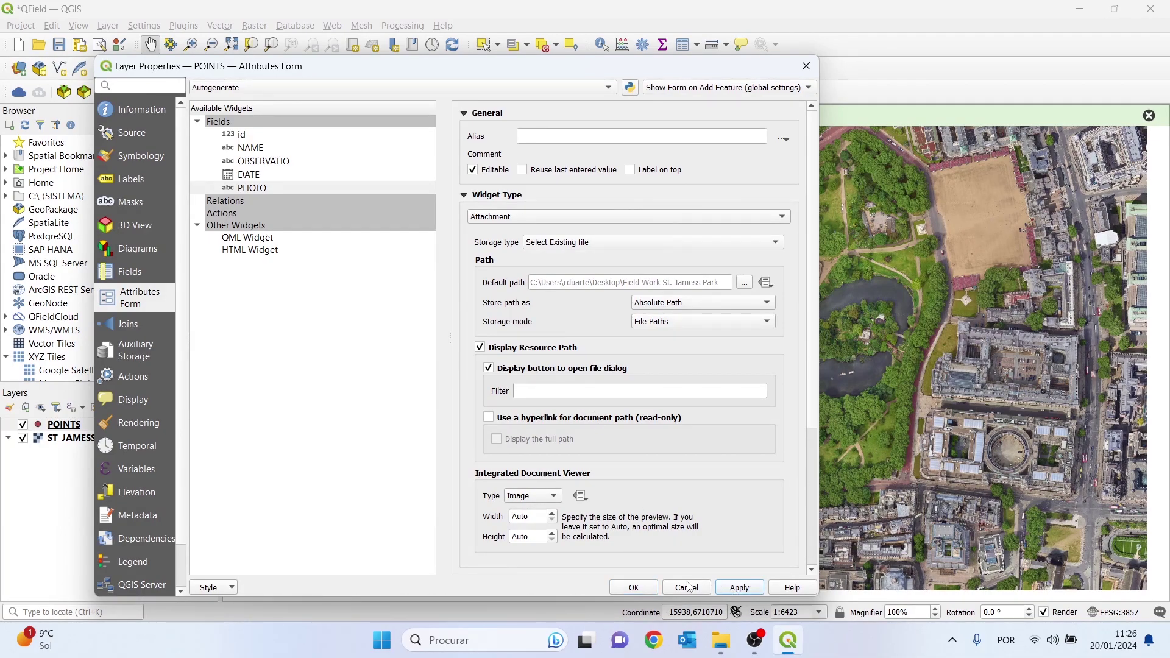
click(640, 587)
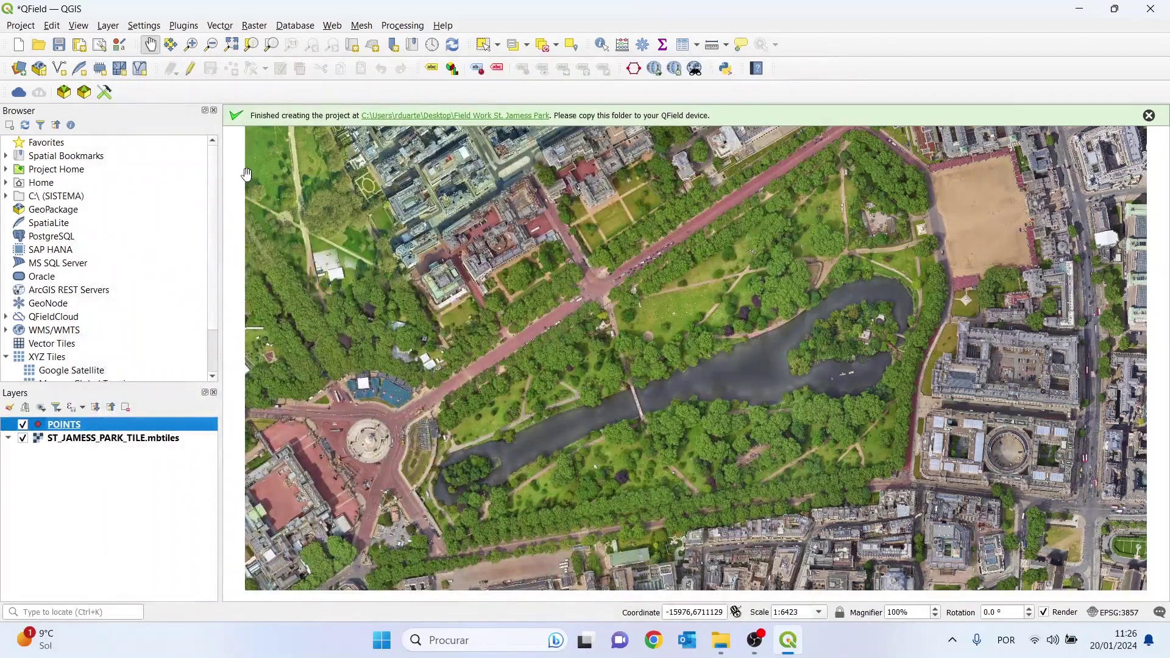
click(184, 25)
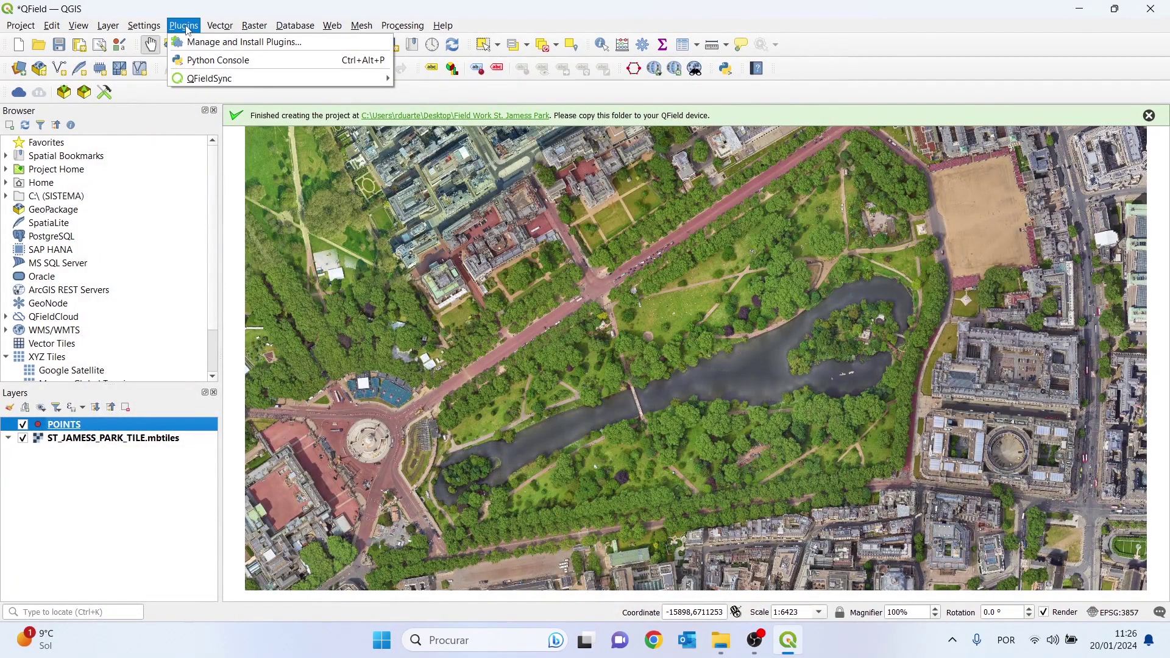
mouse_move(241, 80)
click(424, 115)
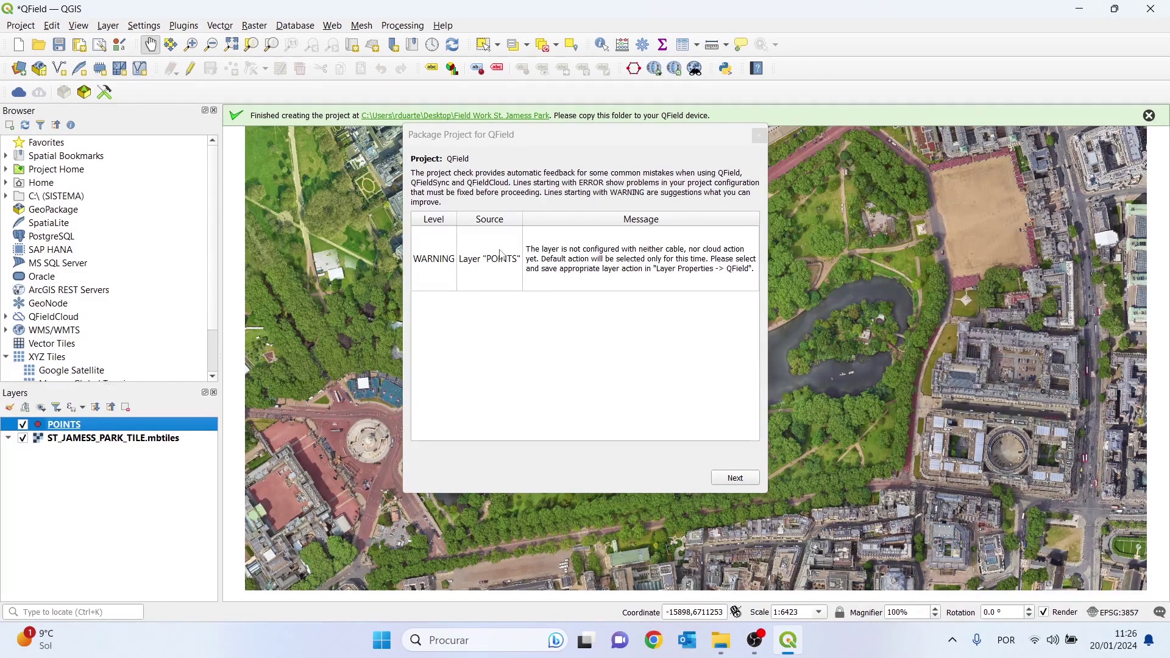
click(758, 136)
Set POINTS' QField cloud action to Offline editing and cable action to Keep existent (Copy if missing).
right_click(65, 428)
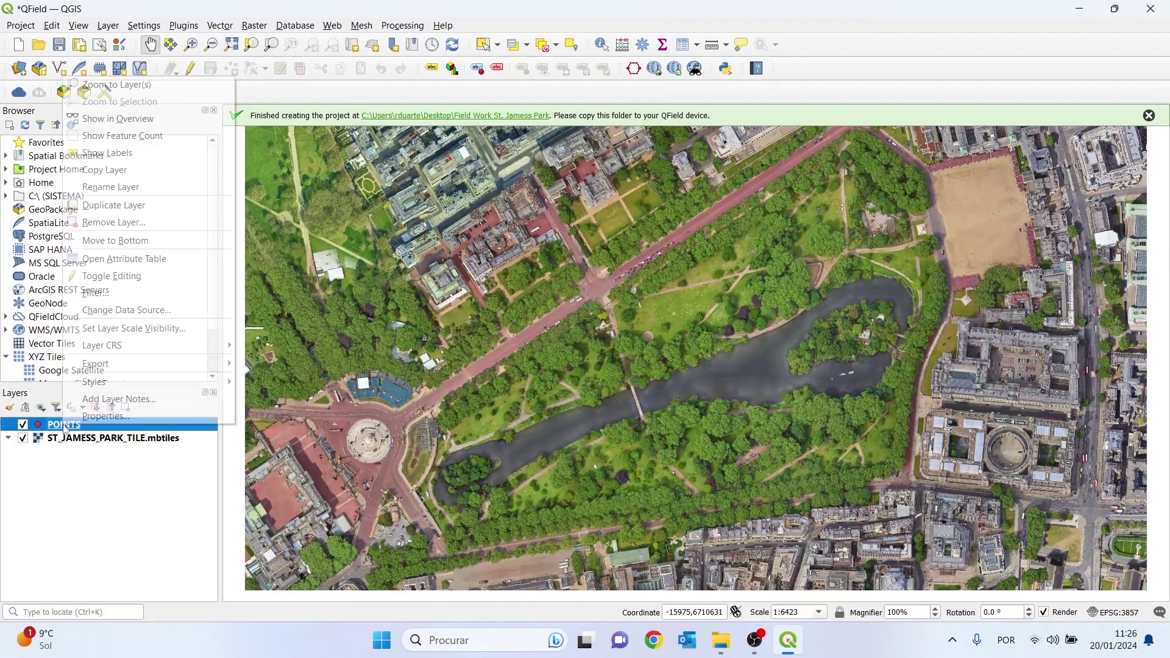
click(89, 427)
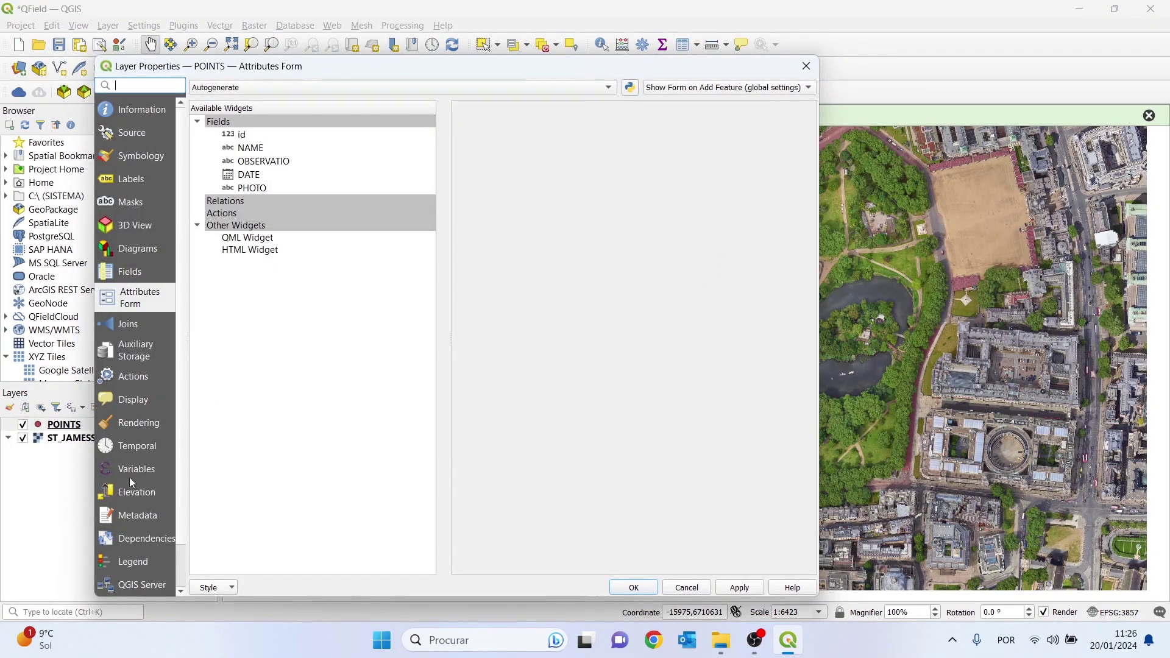
scroll(132, 518, down, 2)
click(129, 584)
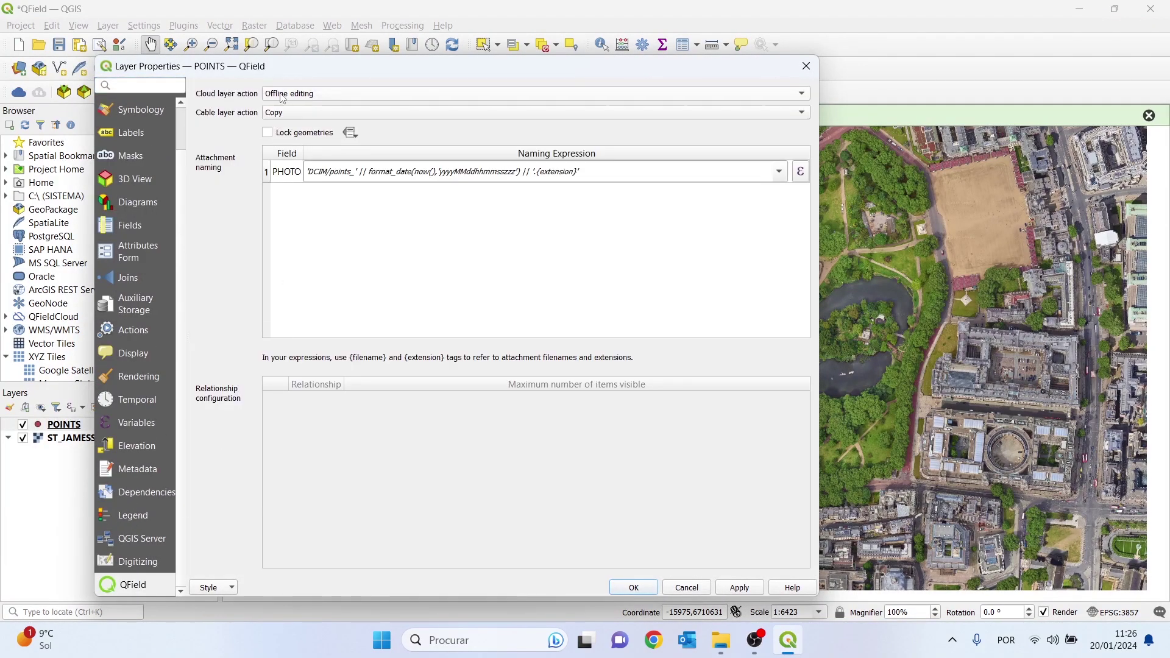
click(317, 93)
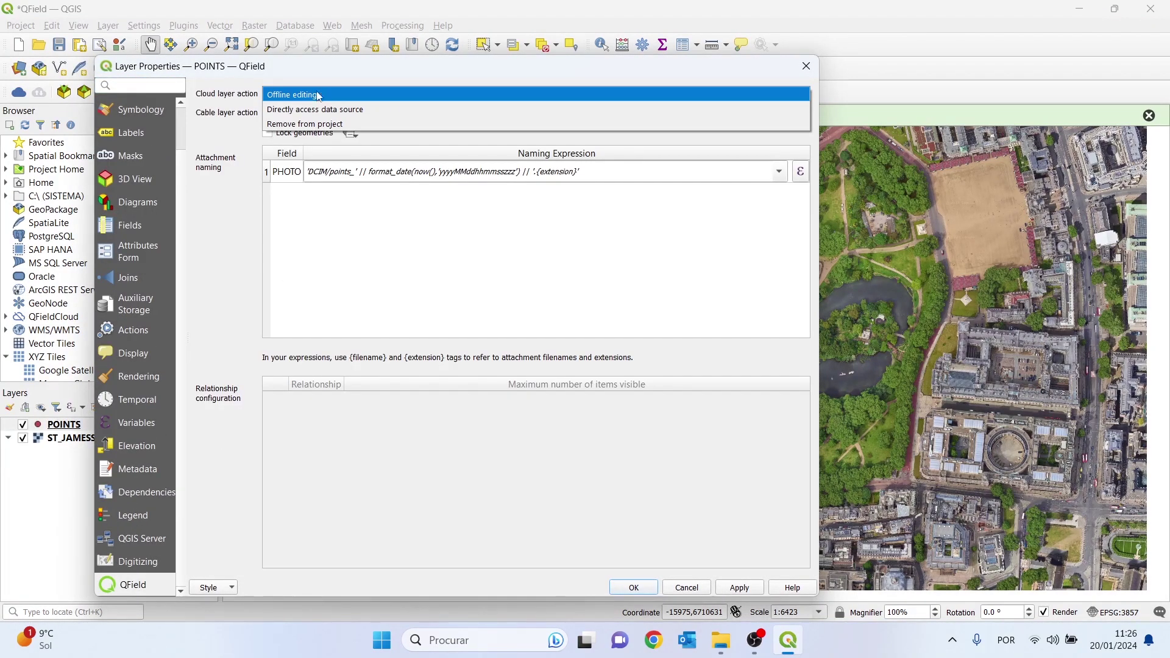
click(311, 95)
click(330, 114)
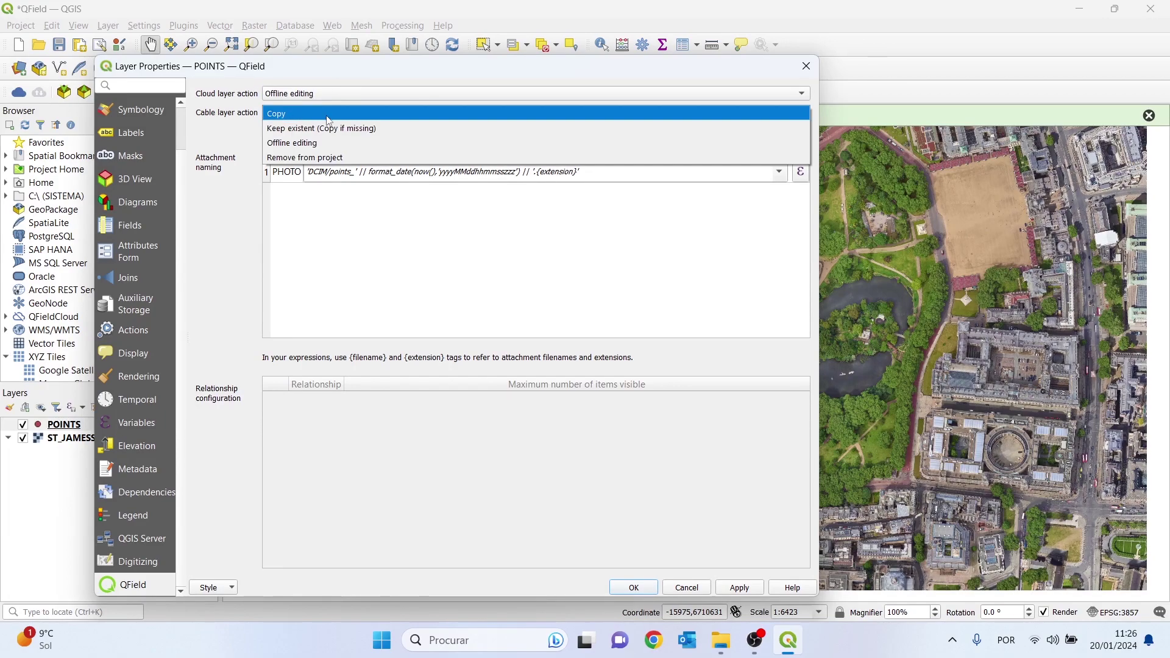
click(285, 128)
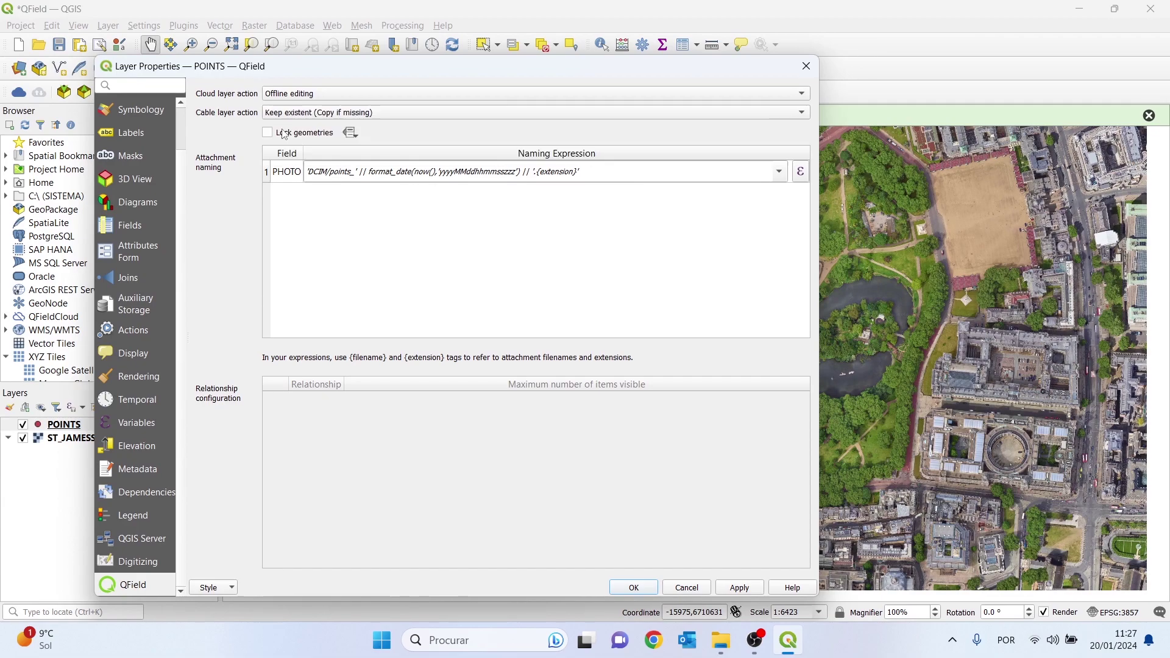
click(691, 592)
Set the MBTiles tile layer's cable action to Keep existent (Copy if missing).
right_click(78, 439)
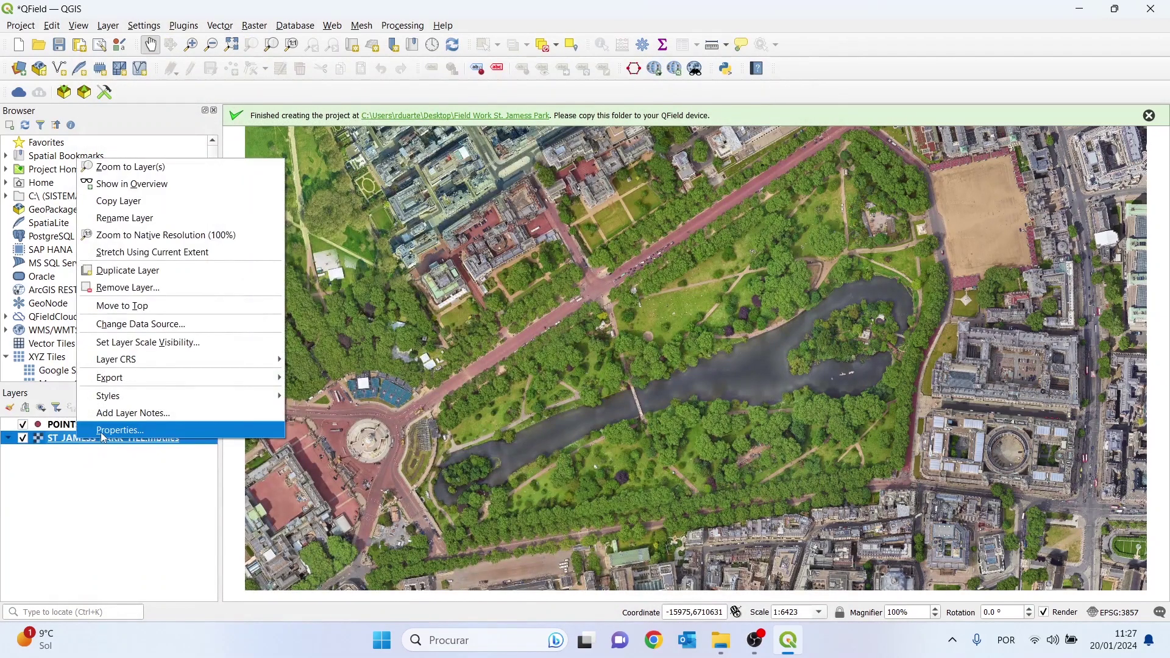
click(103, 433)
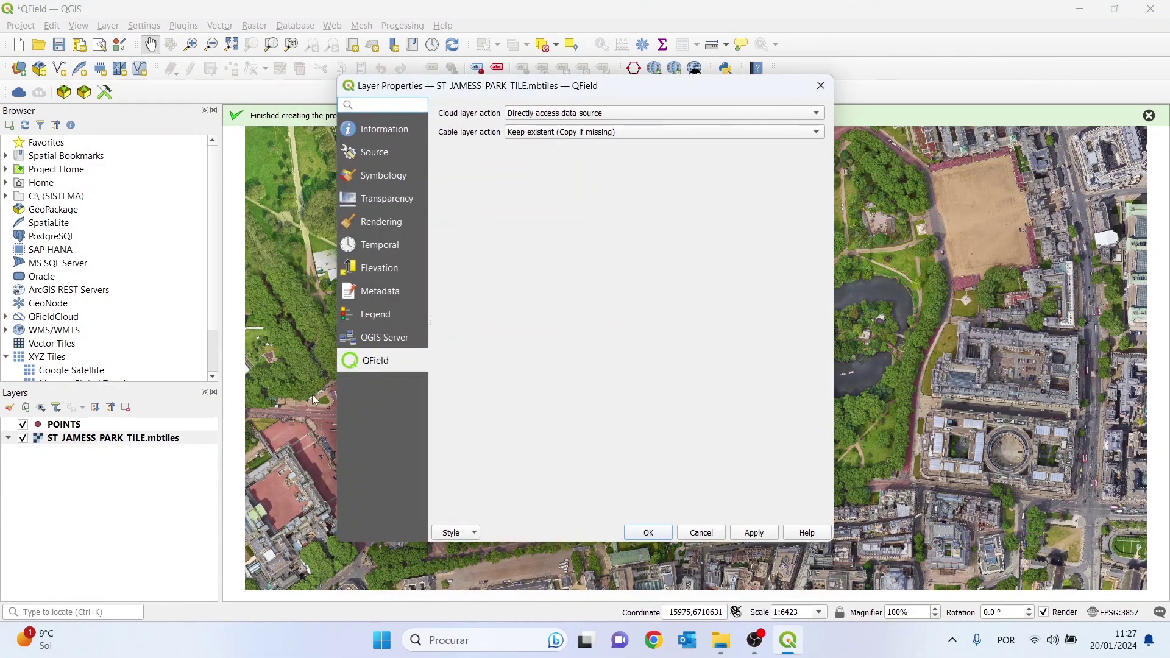
click(542, 134)
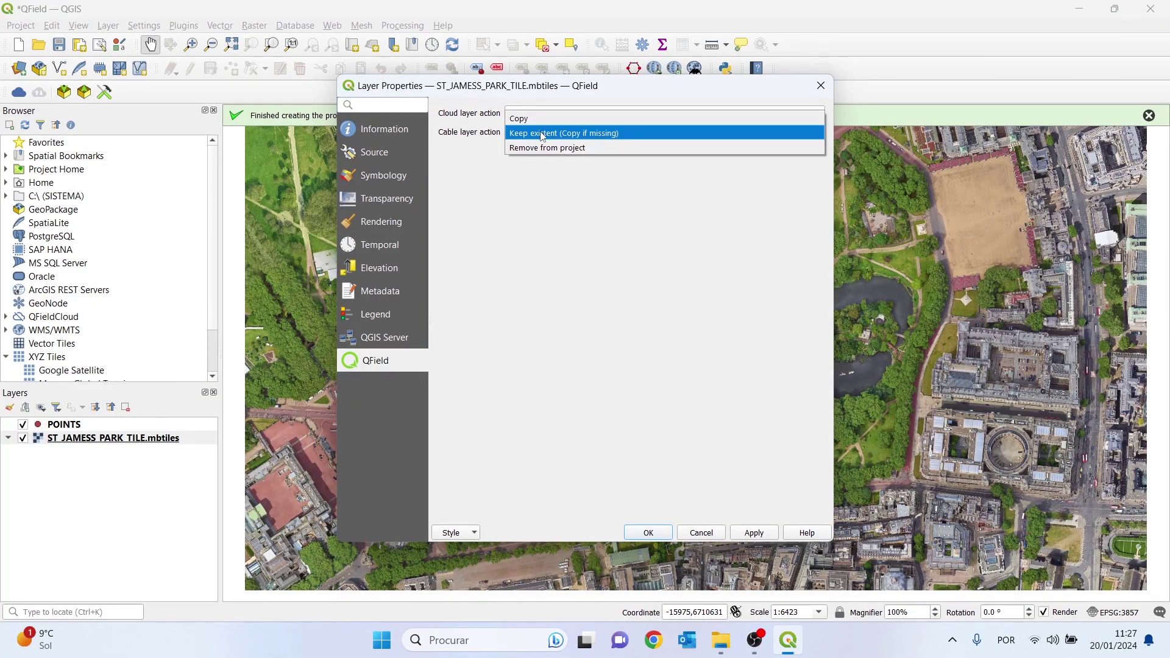
click(536, 118)
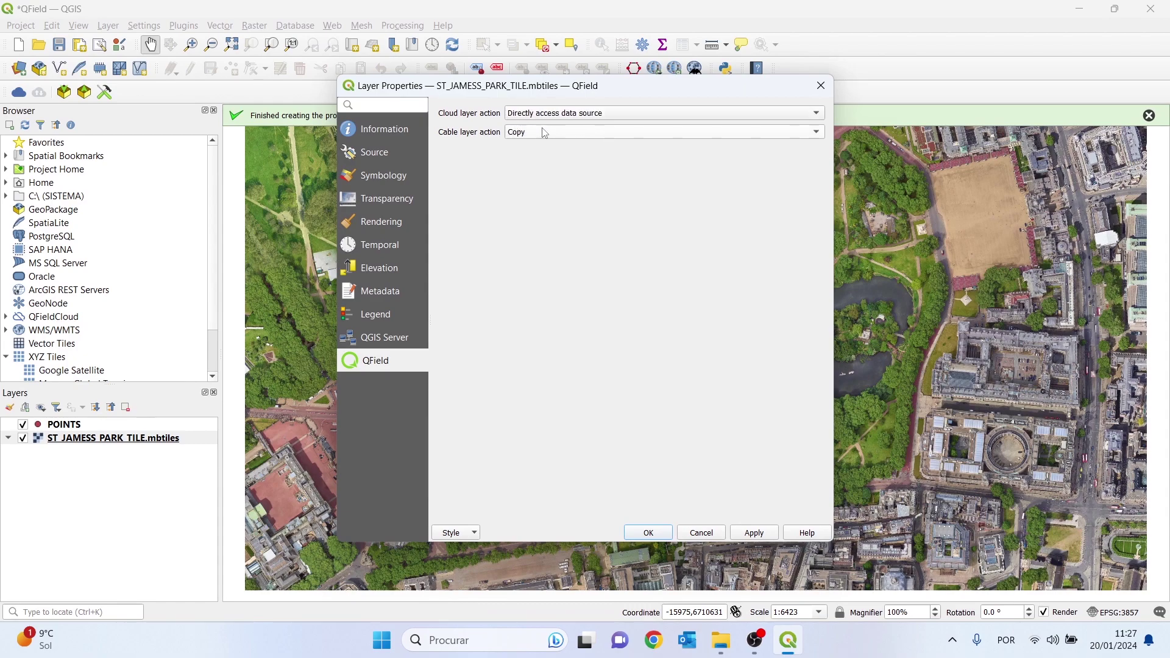
click(513, 134)
click(523, 157)
Package the project for QField into the desktop Field Work St. Jamess Park folder.
click(648, 533)
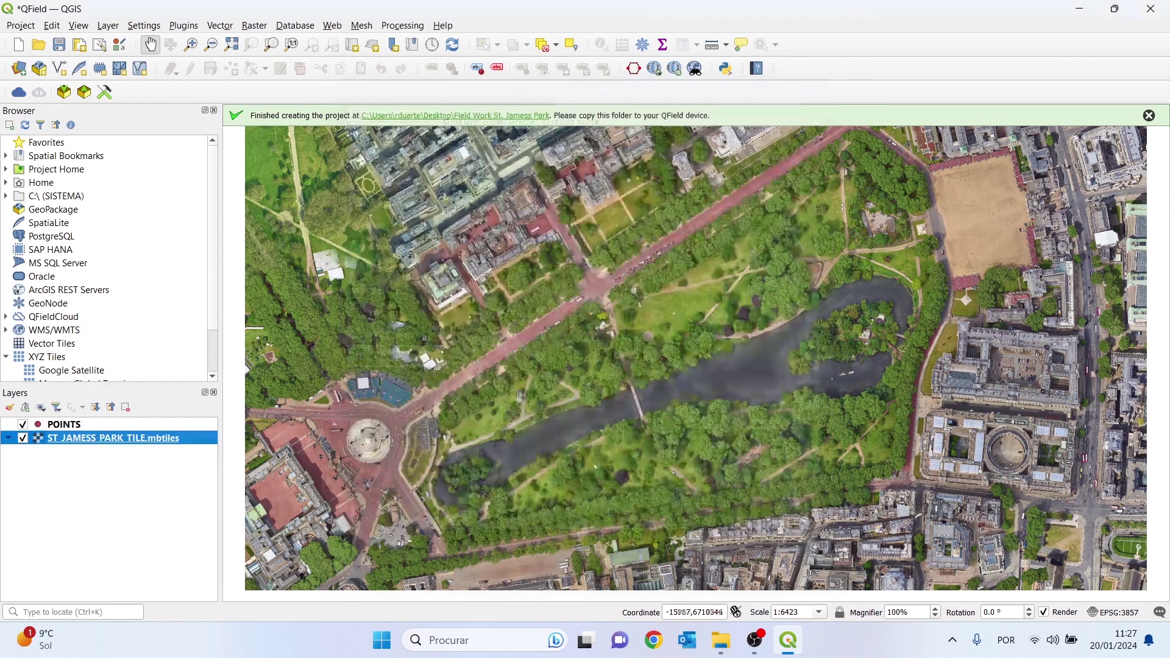
click(183, 25)
mouse_move(221, 77)
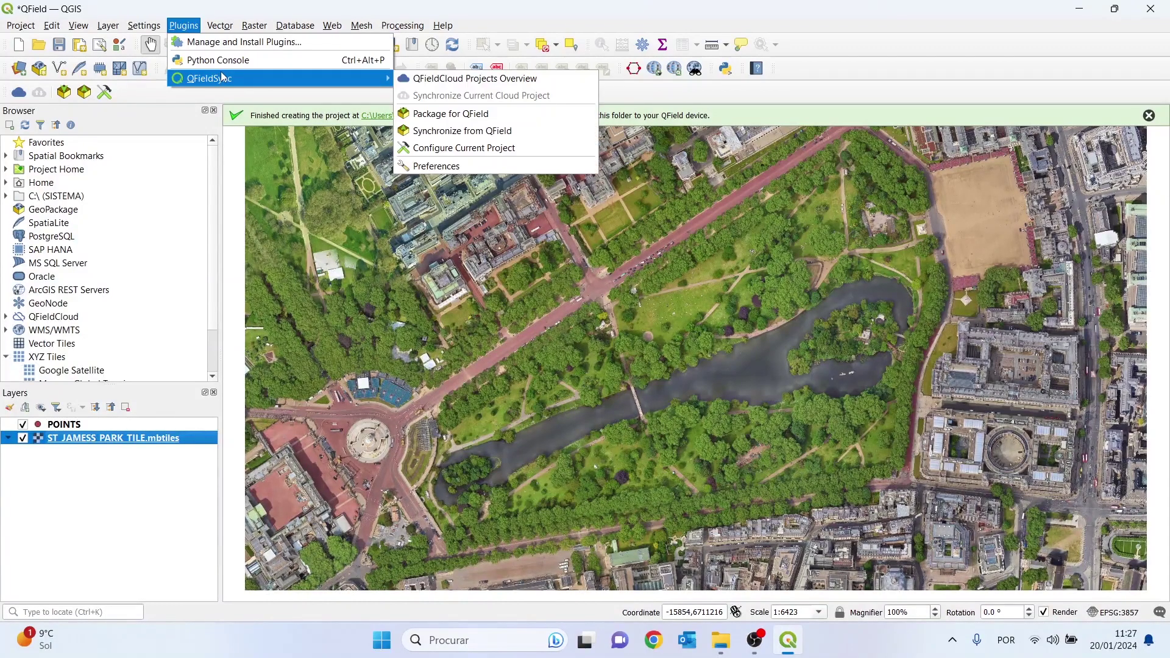
click(455, 117)
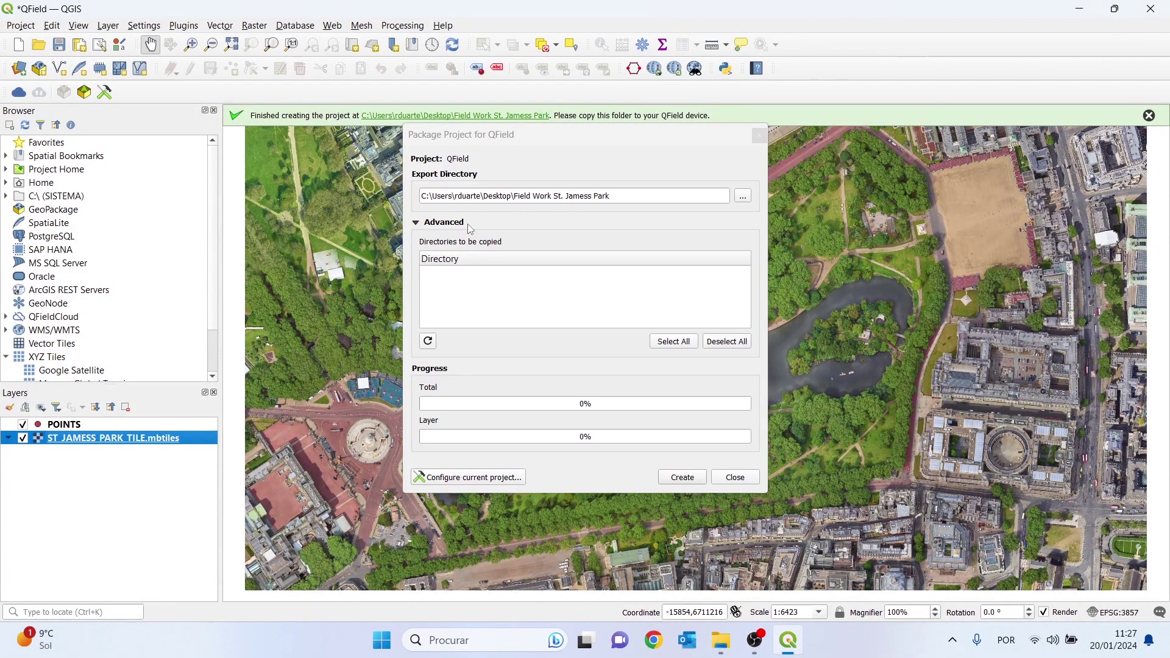
click(742, 196)
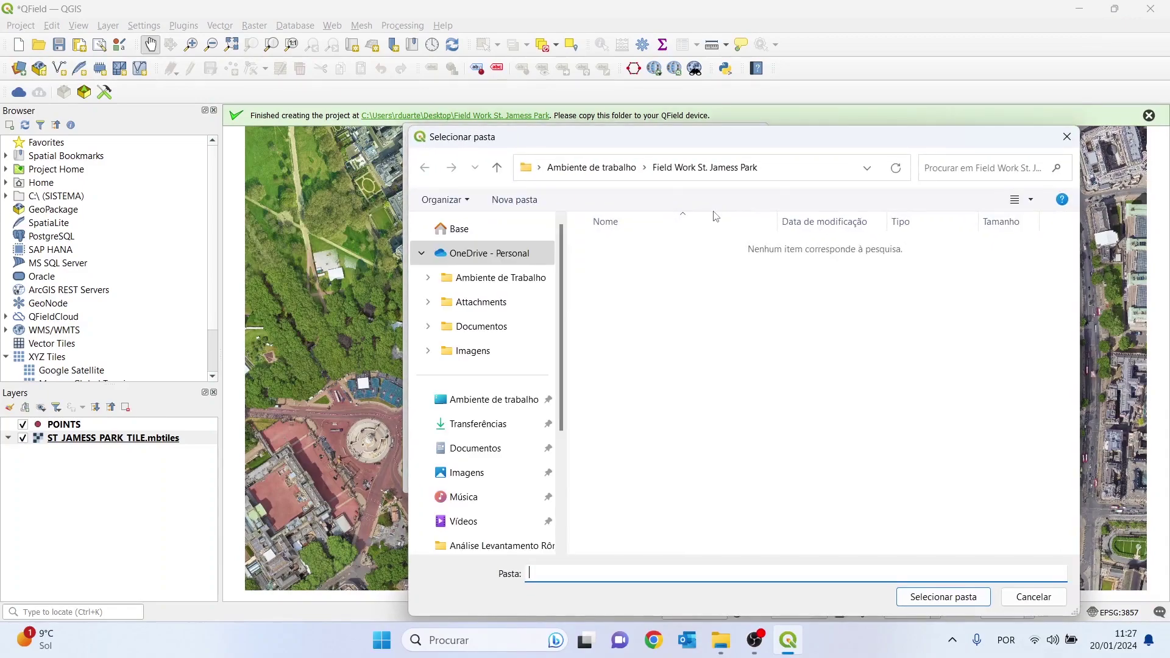
click(491, 370)
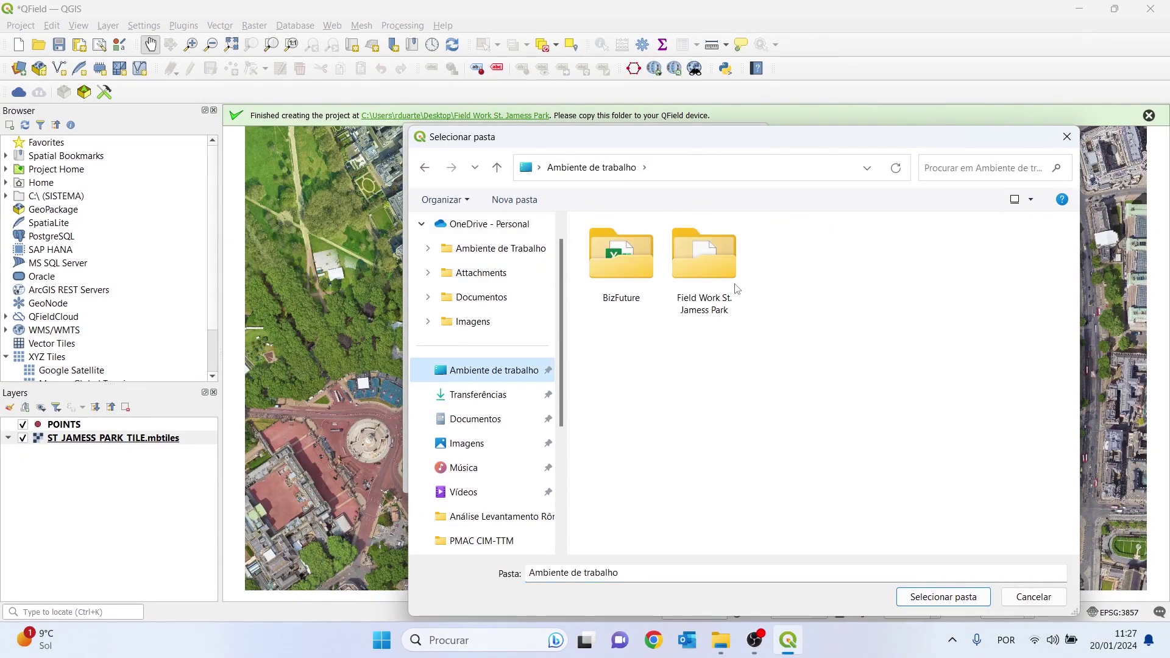
click(706, 278)
click(943, 597)
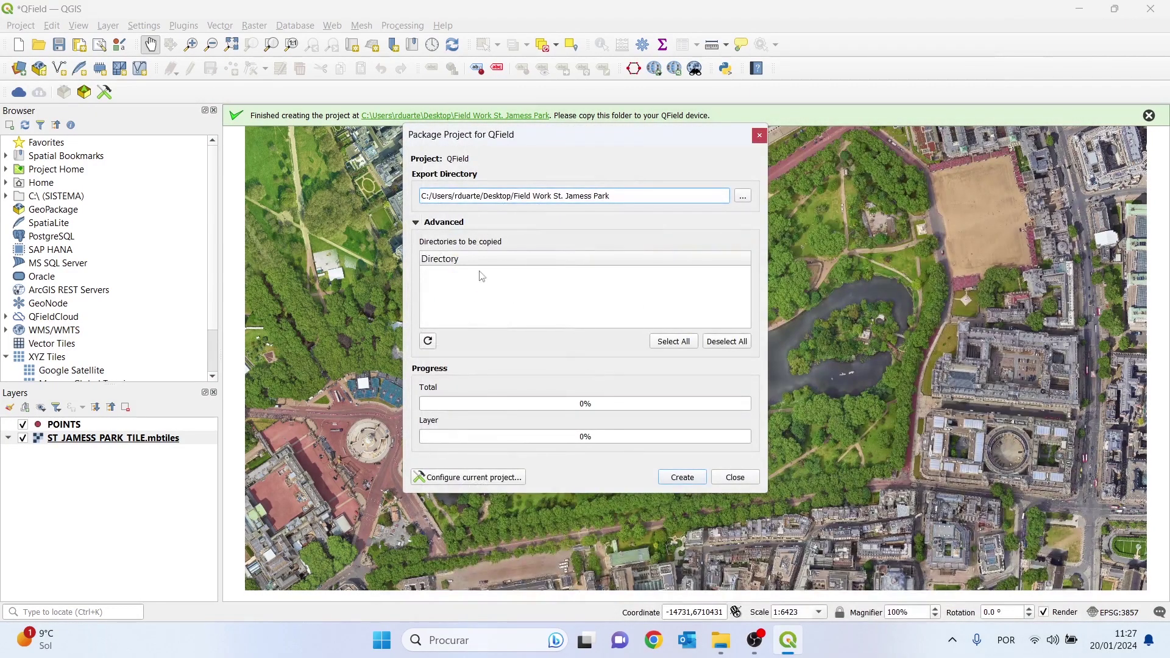
click(680, 476)
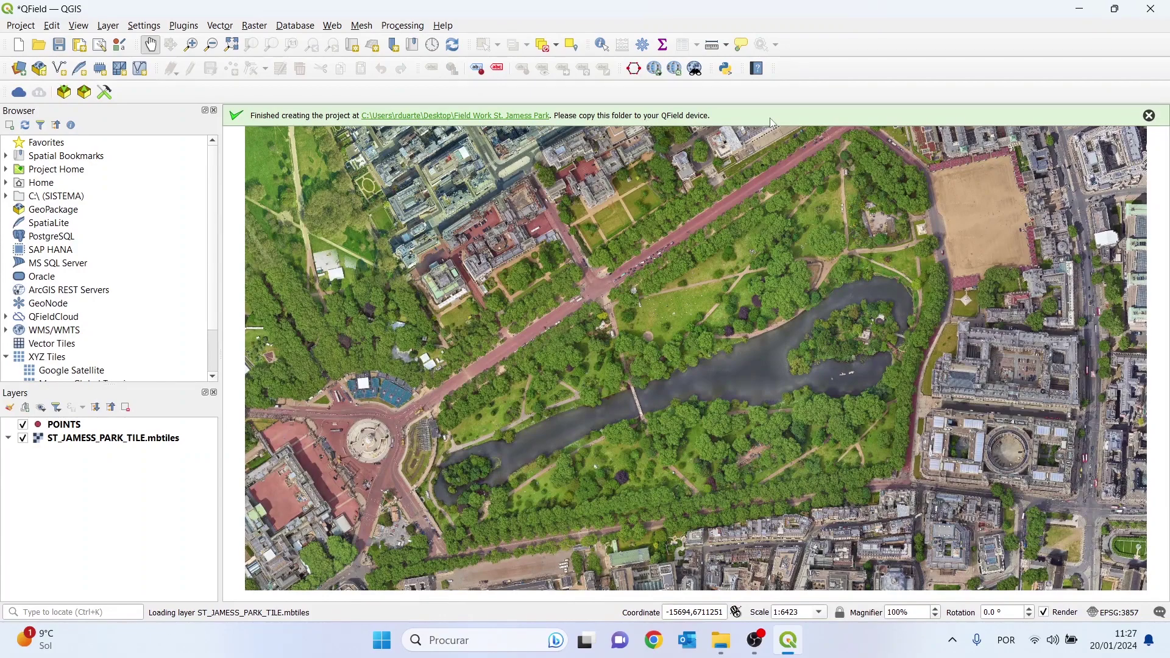
Compress all the packaged files into a zip named QFIELD PROJECT.
click(1088, 6)
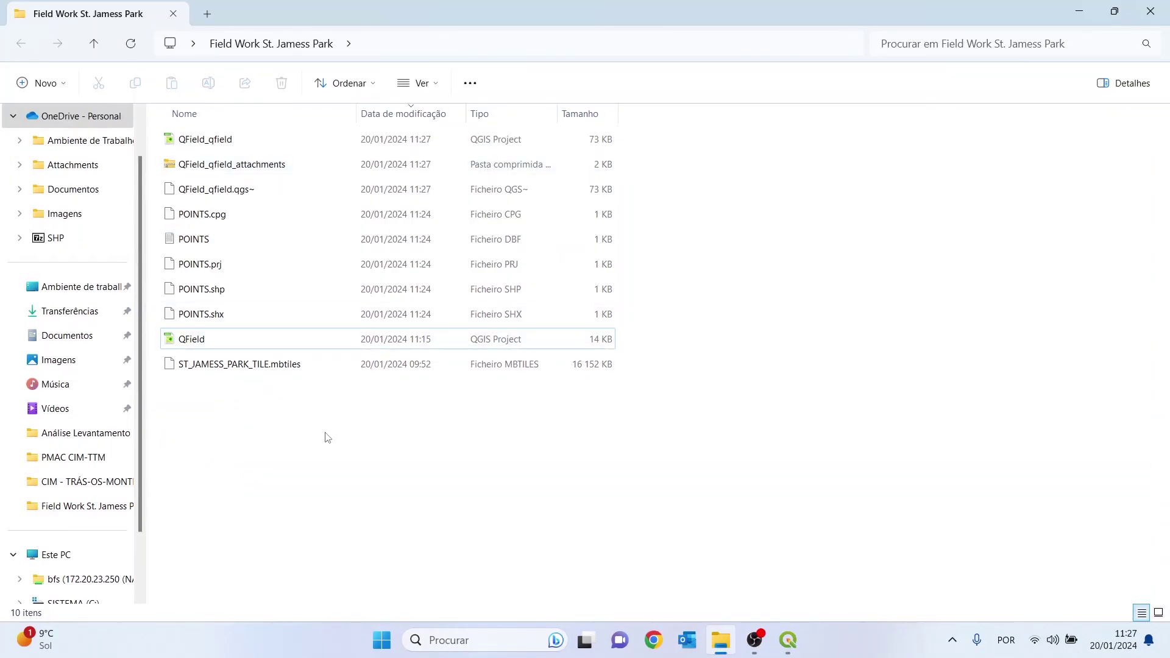
drag(361, 481, 192, 138)
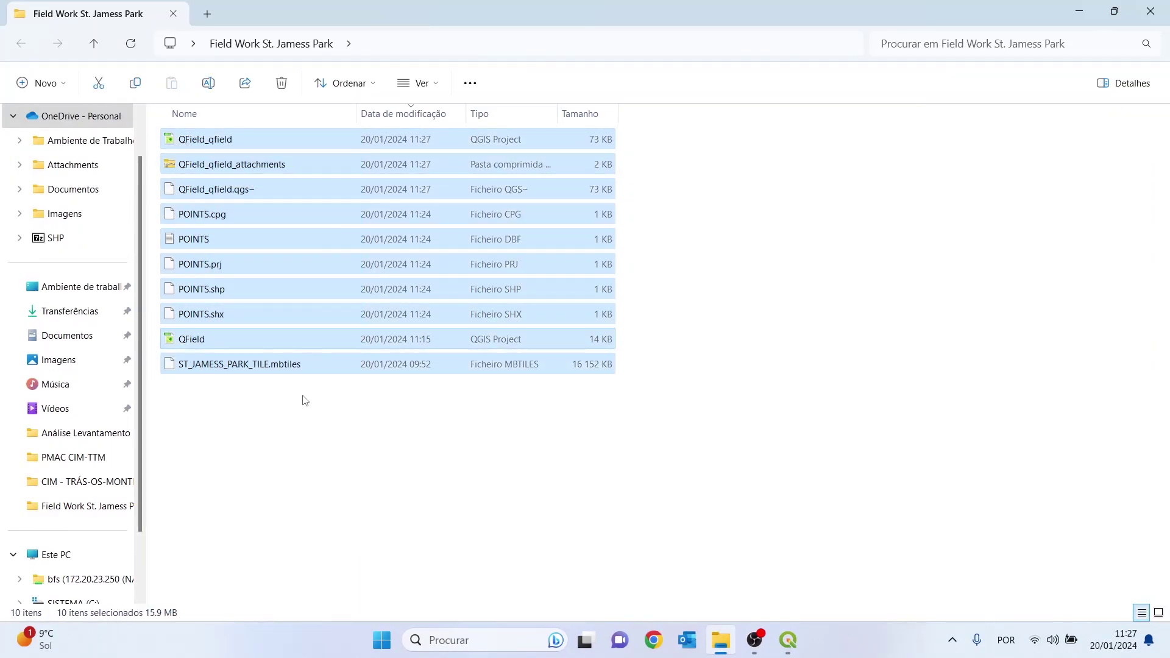
right_click(218, 142)
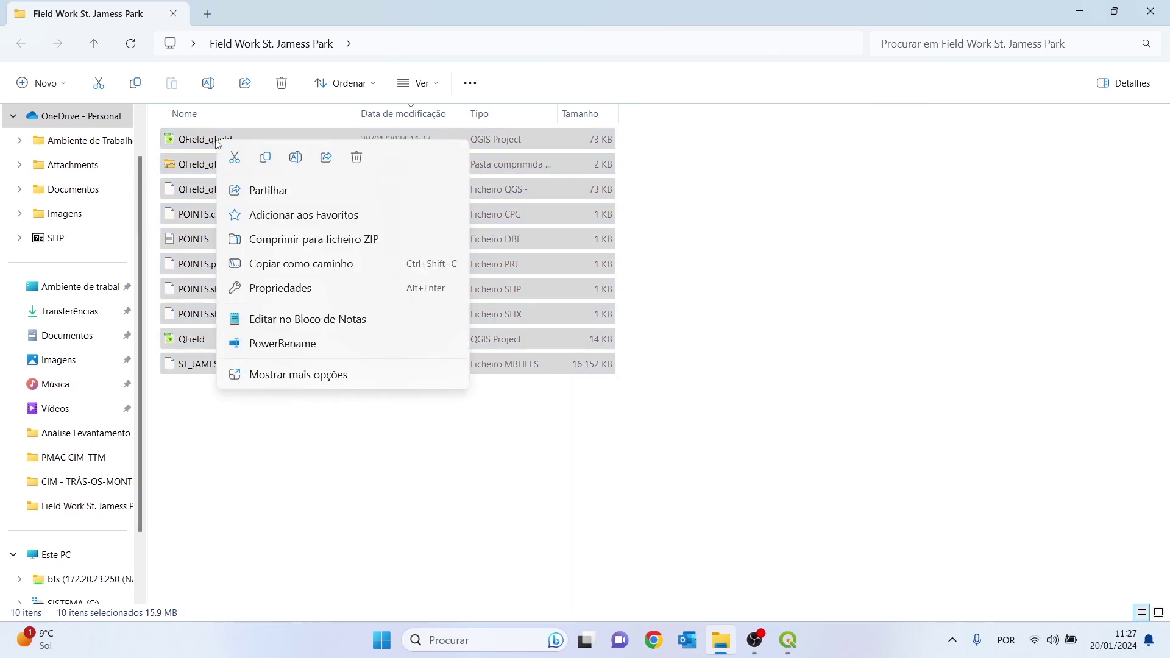
click(306, 244)
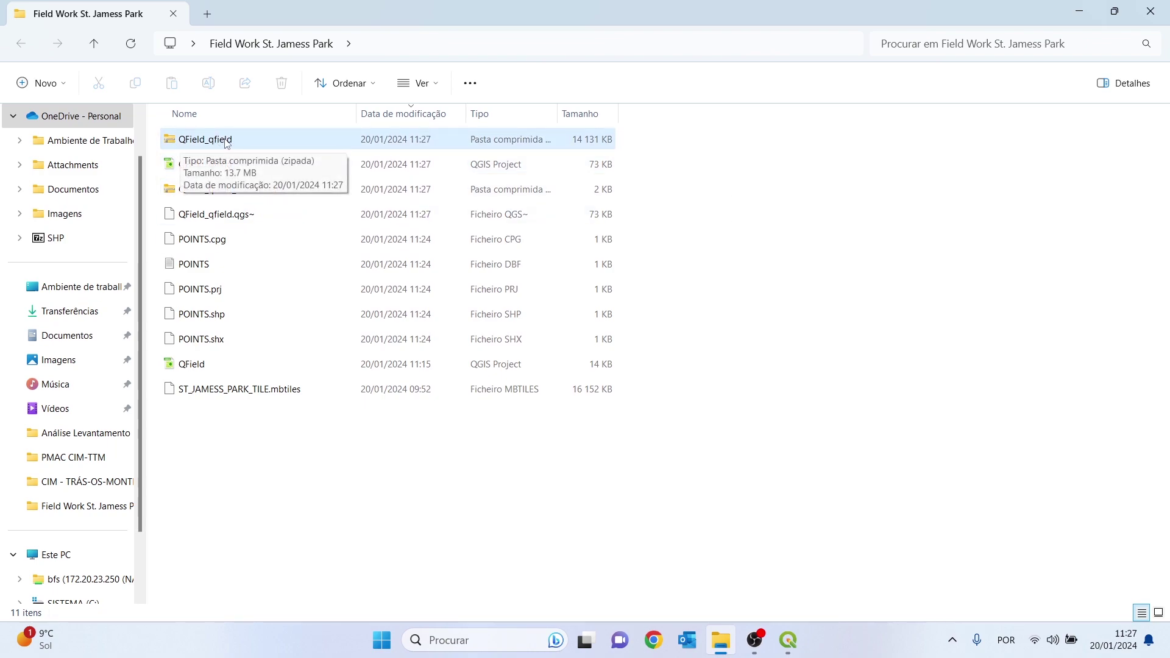
click(226, 143)
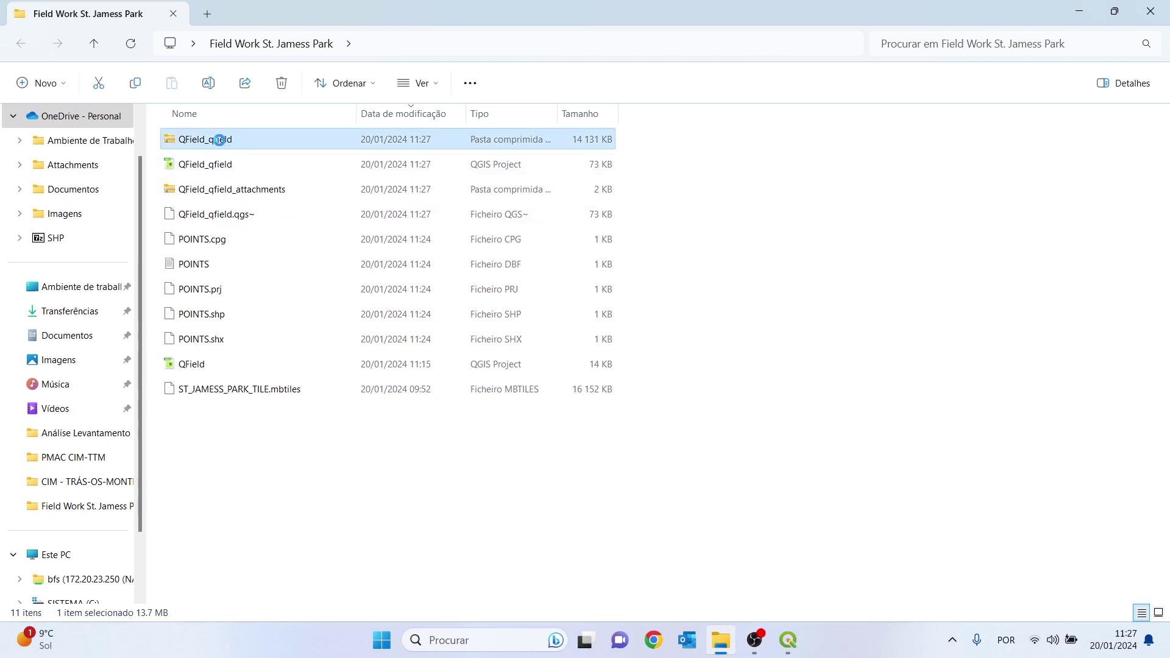
click(221, 143)
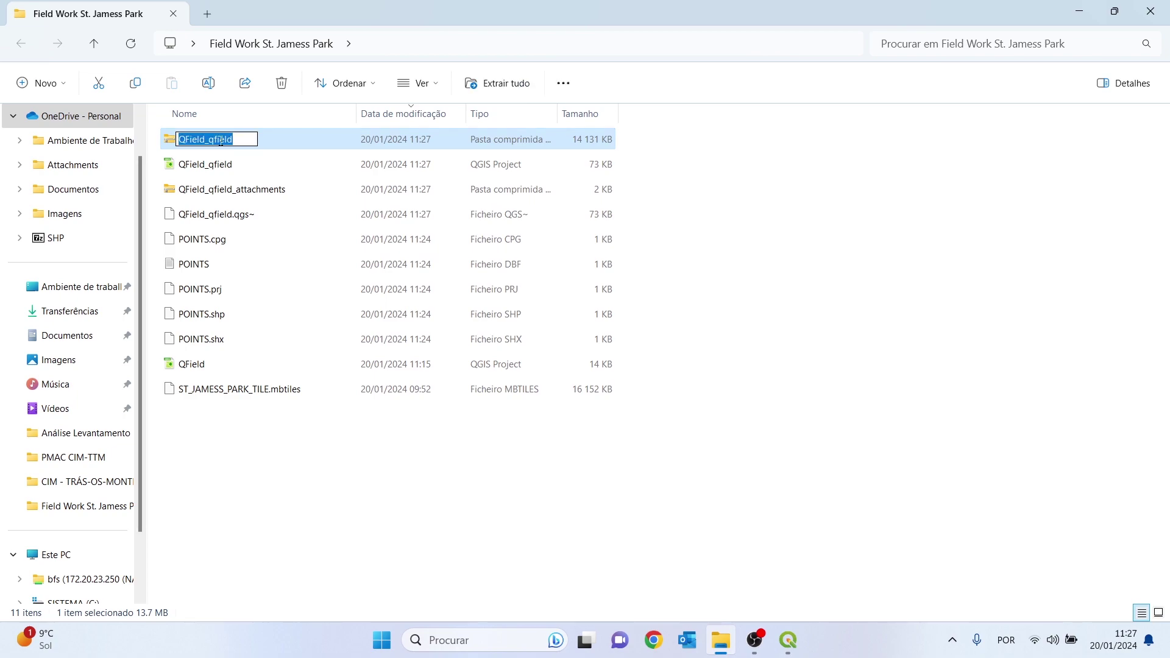
text(QFIELD PROJEC)
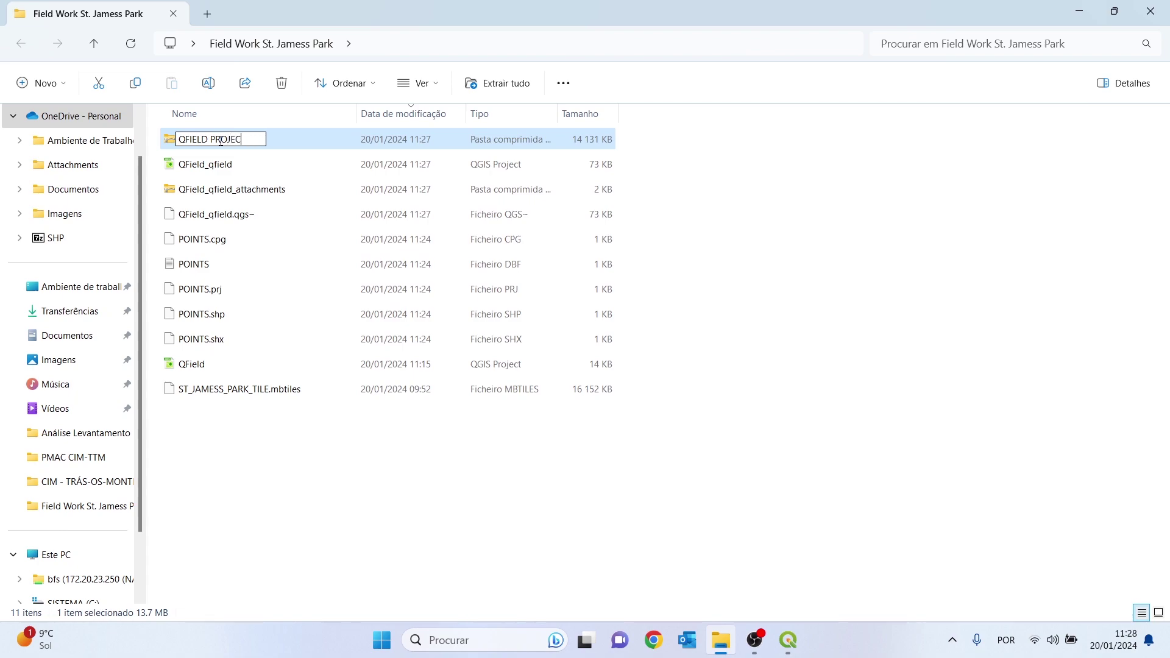
text(T)
click(299, 451)
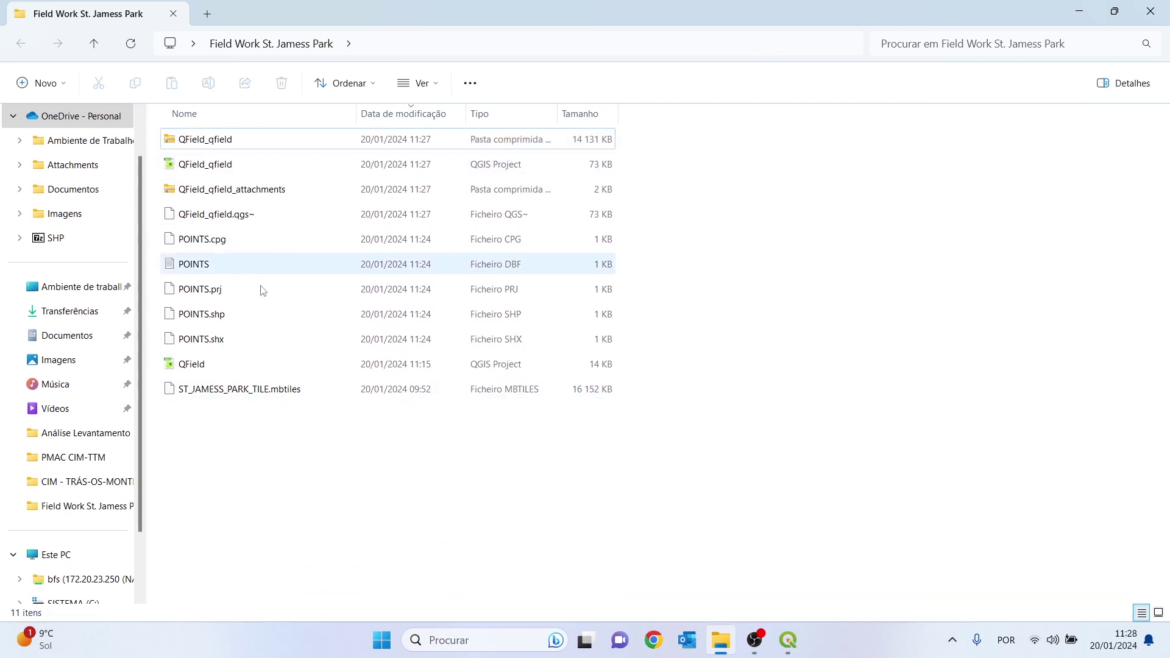
Share QFIELD PROJECT.zip as an Outlook e-mail attachment.
click(211, 147)
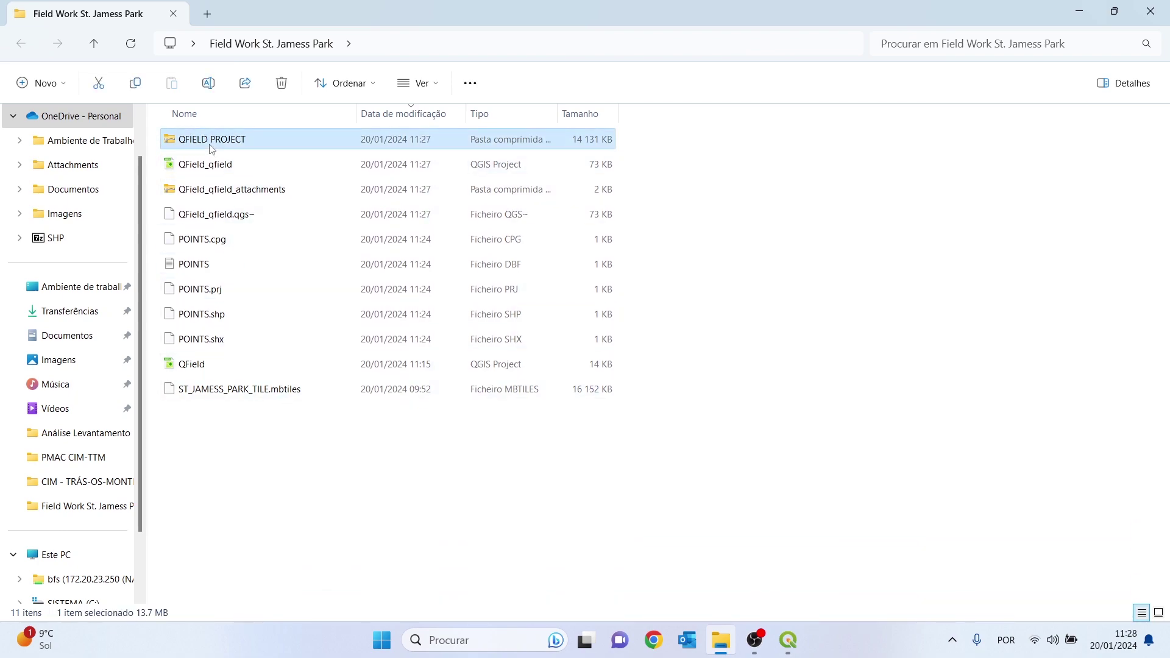
right_click(216, 144)
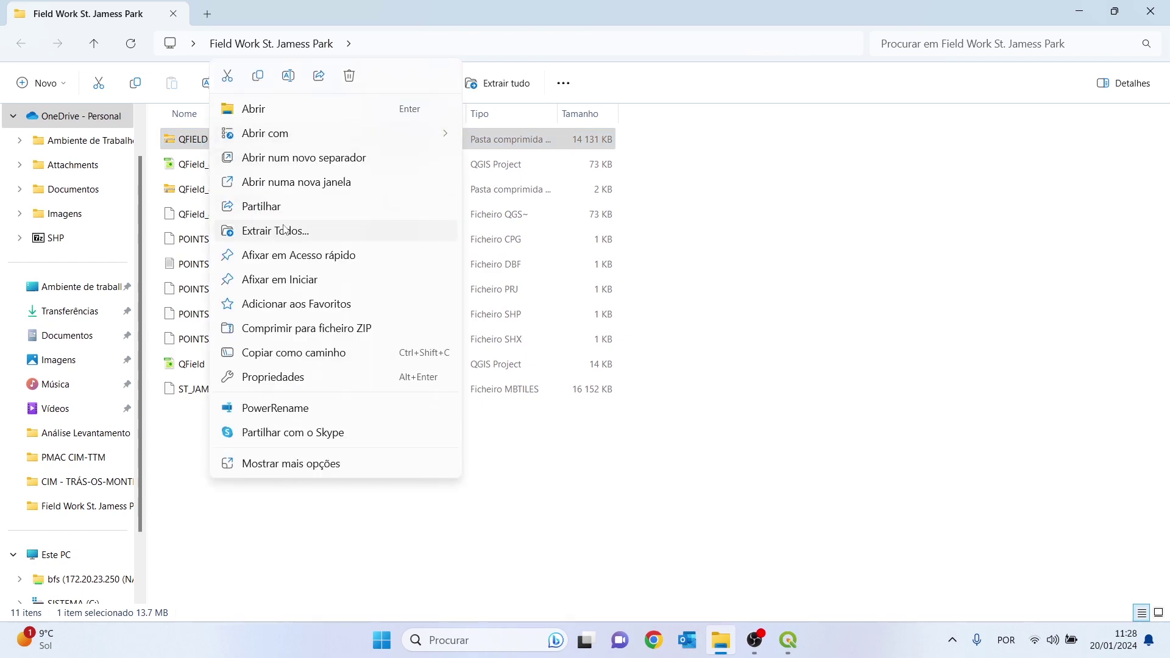
click(270, 208)
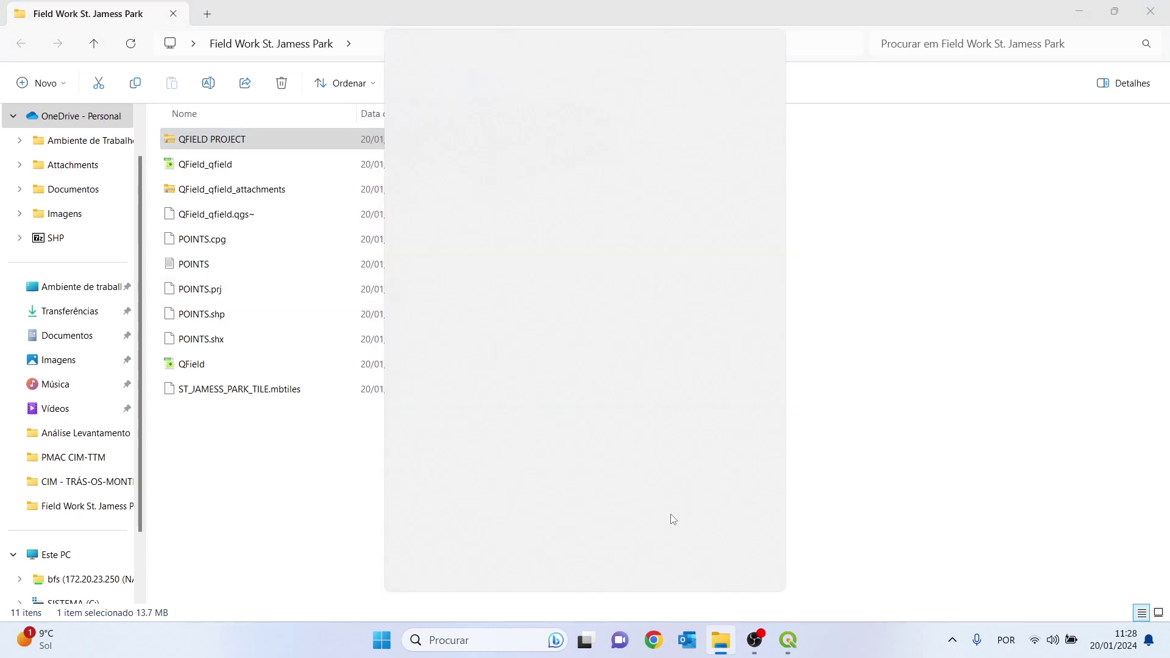
click(520, 562)
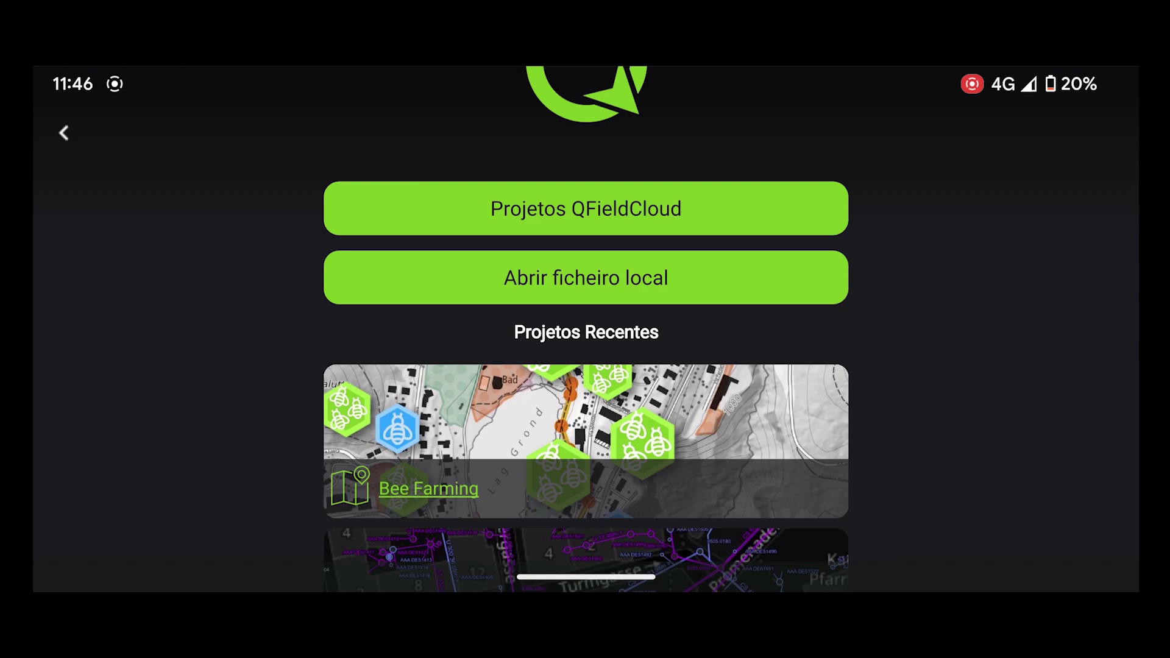
Import the QFIELD PROJECT zip from Downloads using Import project from ZIP.
click(586, 277)
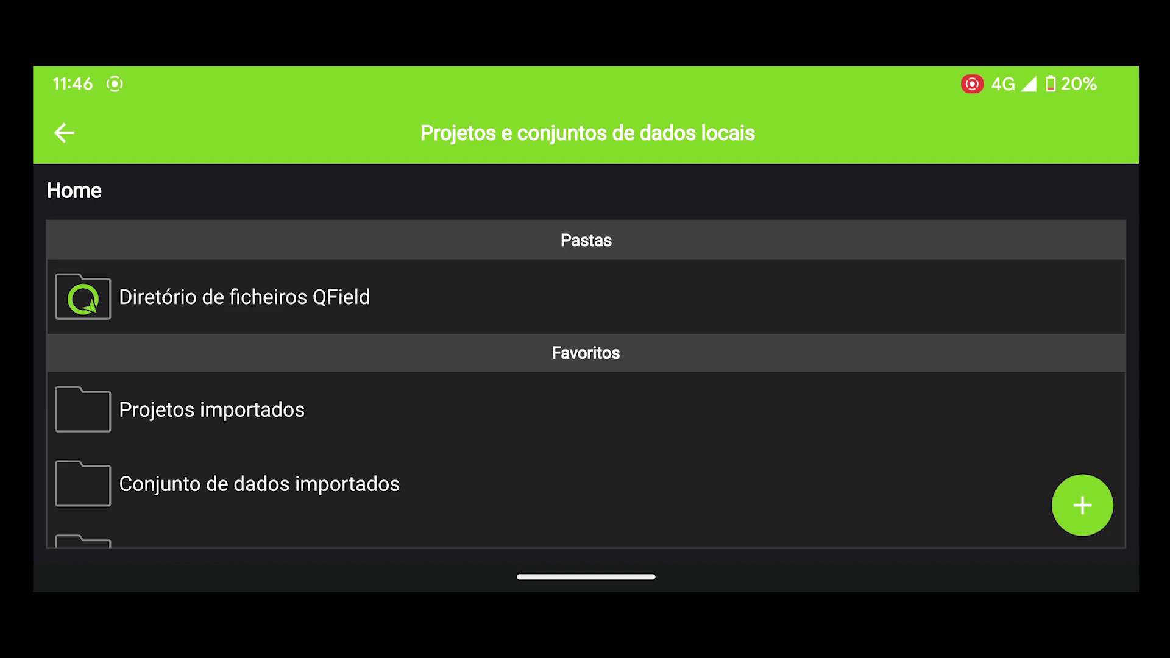
click(1082, 505)
click(862, 268)
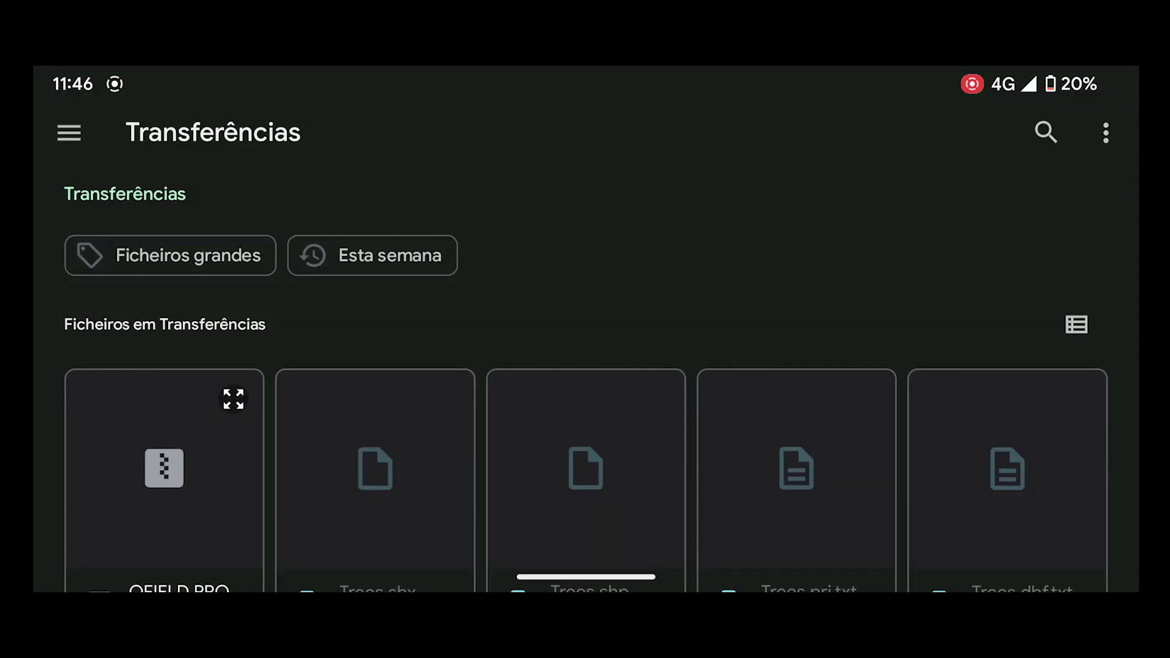
scroll(585, 366, down, 3)
click(188, 360)
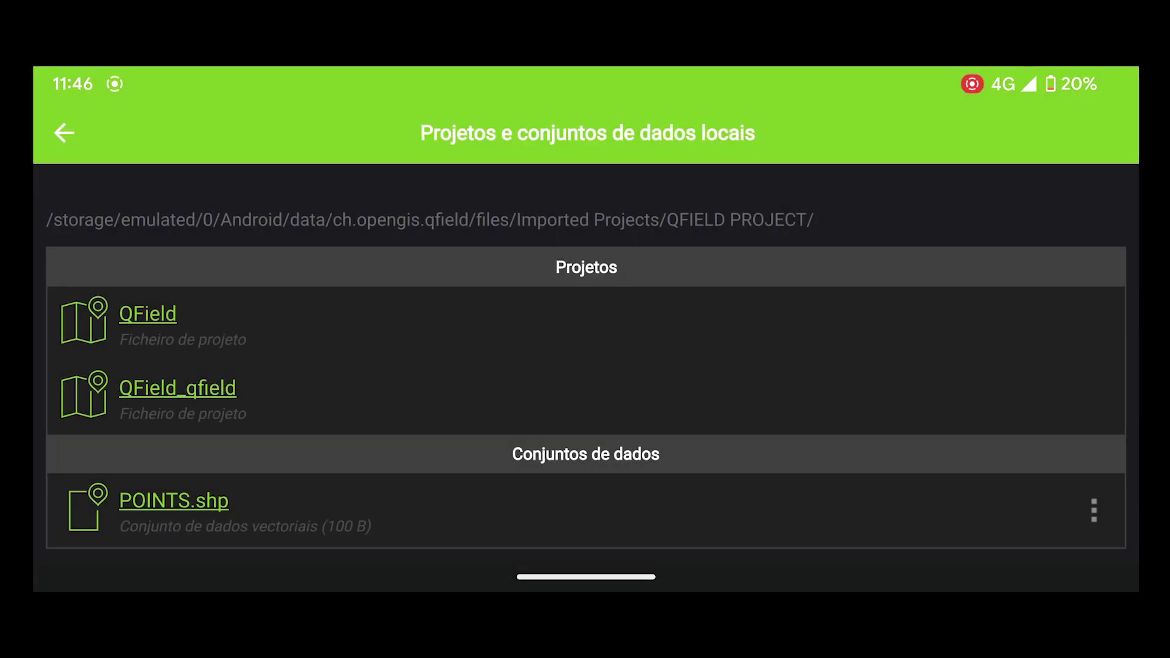
Open the imported QField project and turn on digitizing mode for the POINTS layer.
click(177, 388)
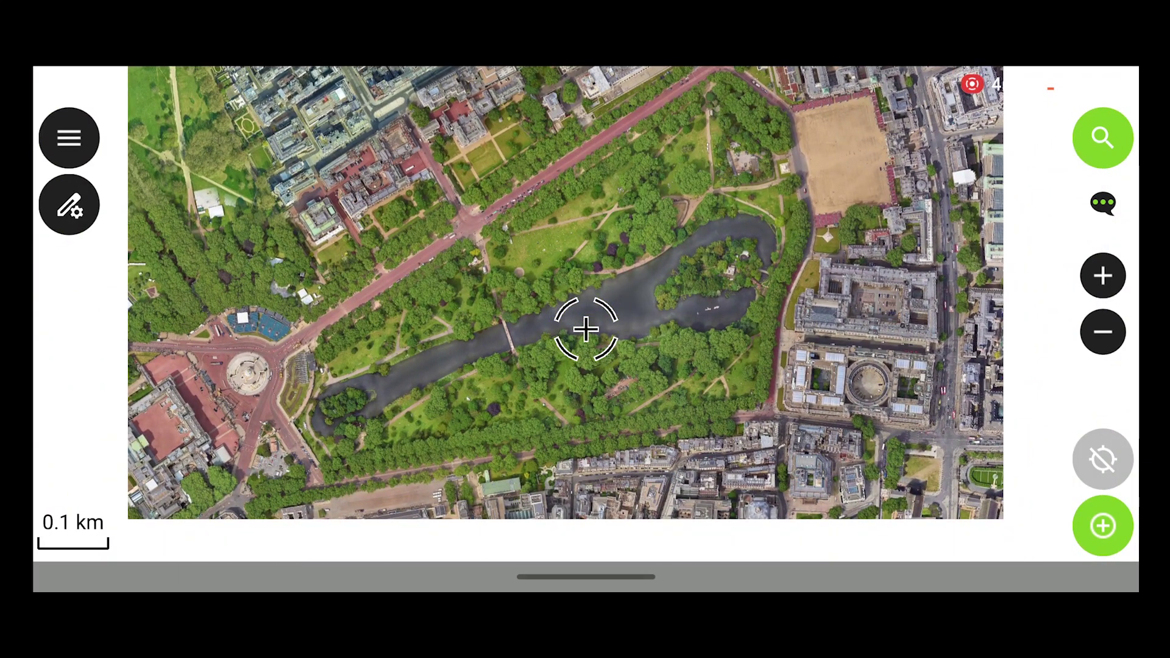
click(69, 138)
click(333, 138)
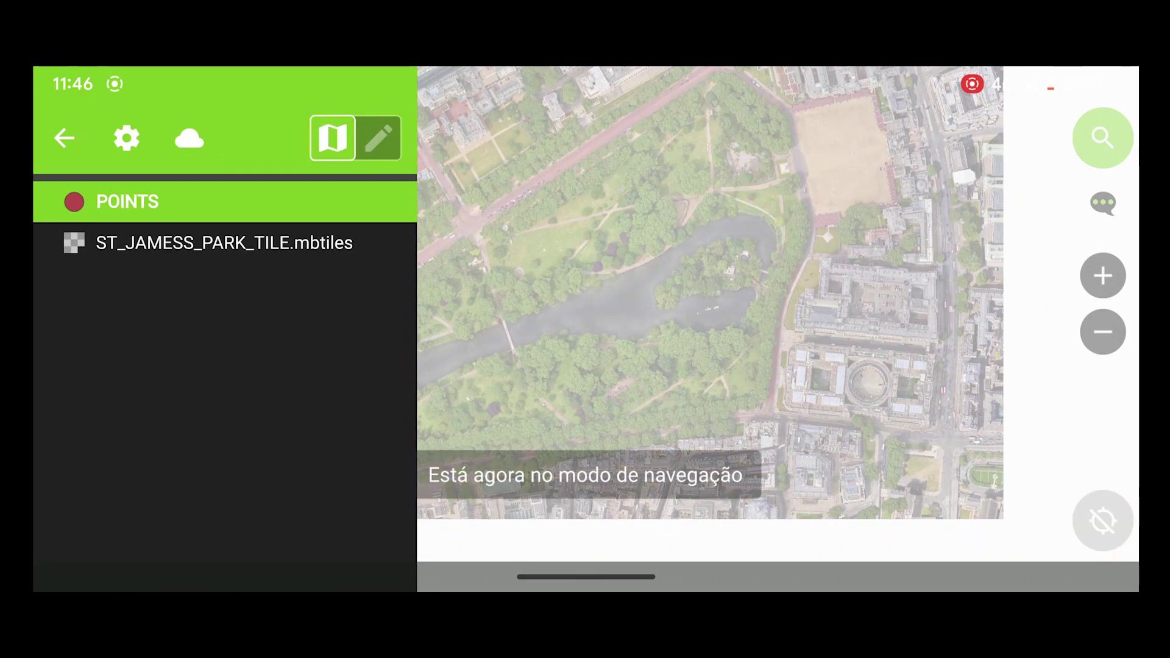
click(378, 138)
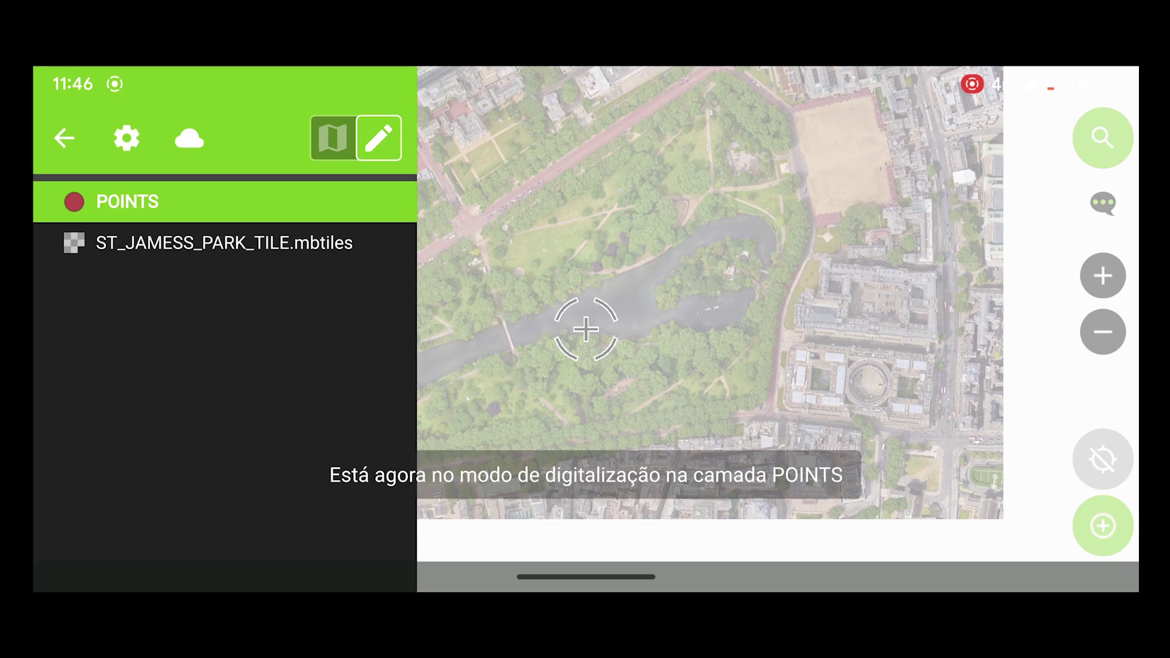
Add a point on a tree in the lawn north of the lake and name it TREE.
click(696, 289)
double_click(696, 289)
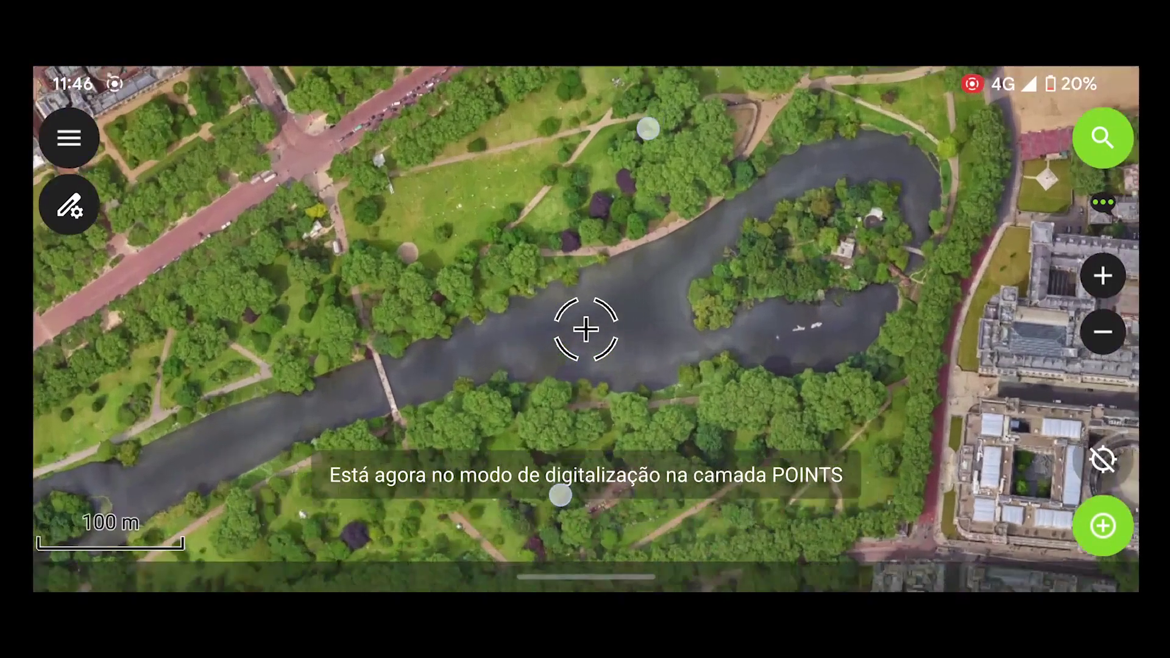
drag(696, 289, 802, 410)
scroll(609, 314, up, 5)
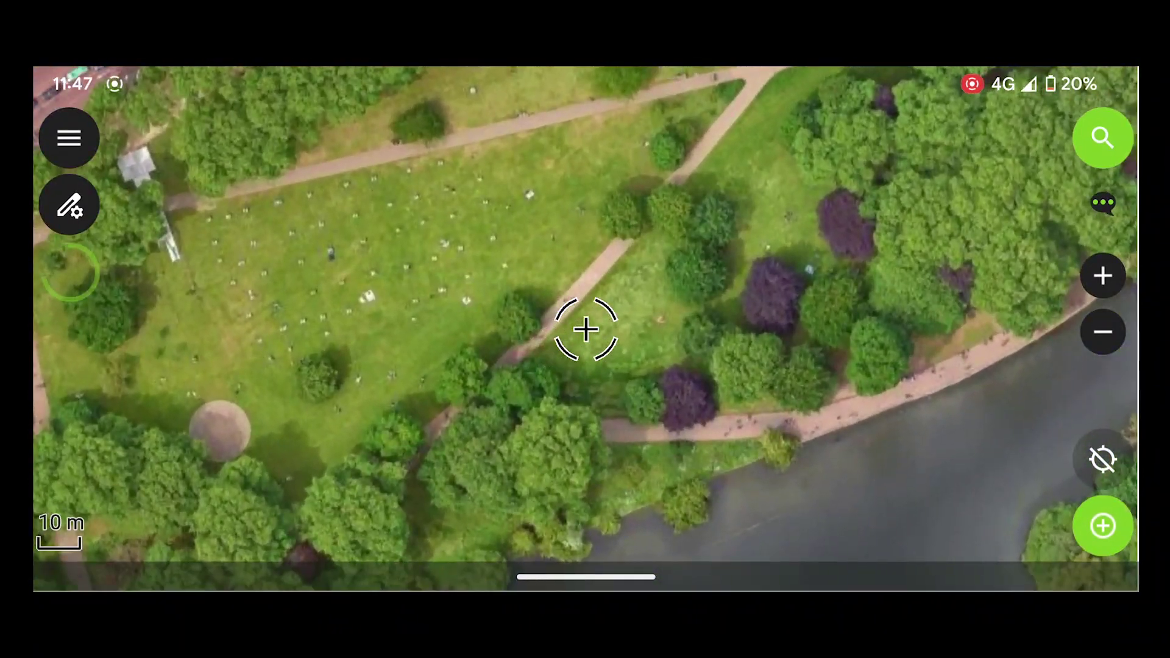
drag(610, 299, 894, 298)
scroll(585, 329, up, 4)
drag(762, 316, 808, 243)
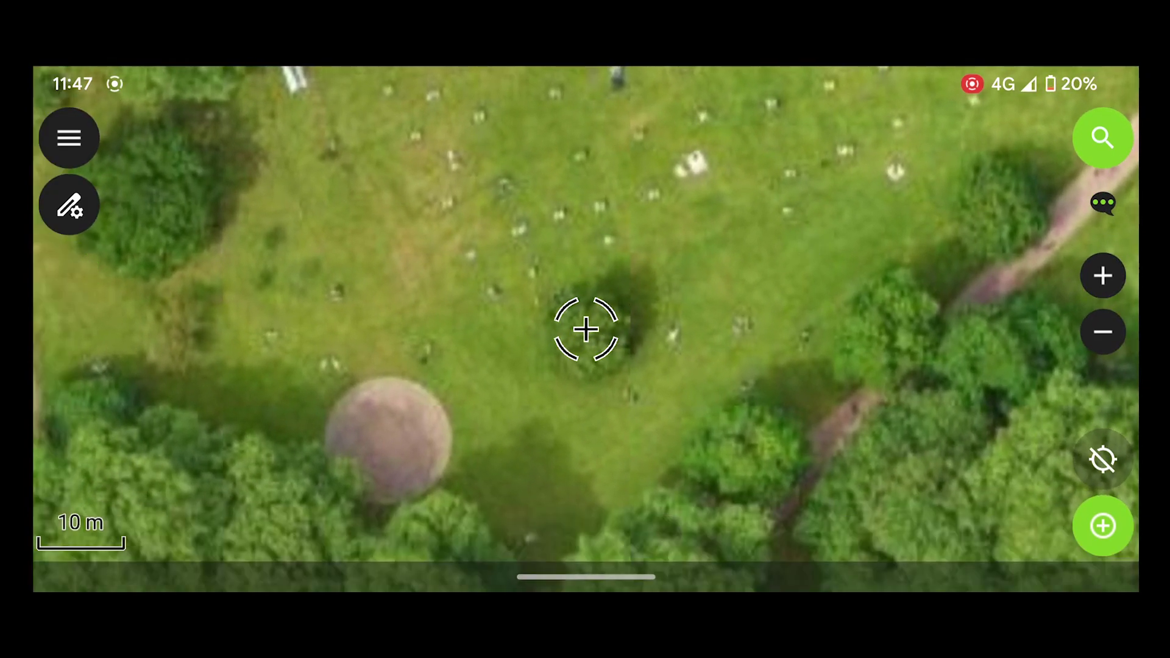
click(1103, 525)
click(868, 356)
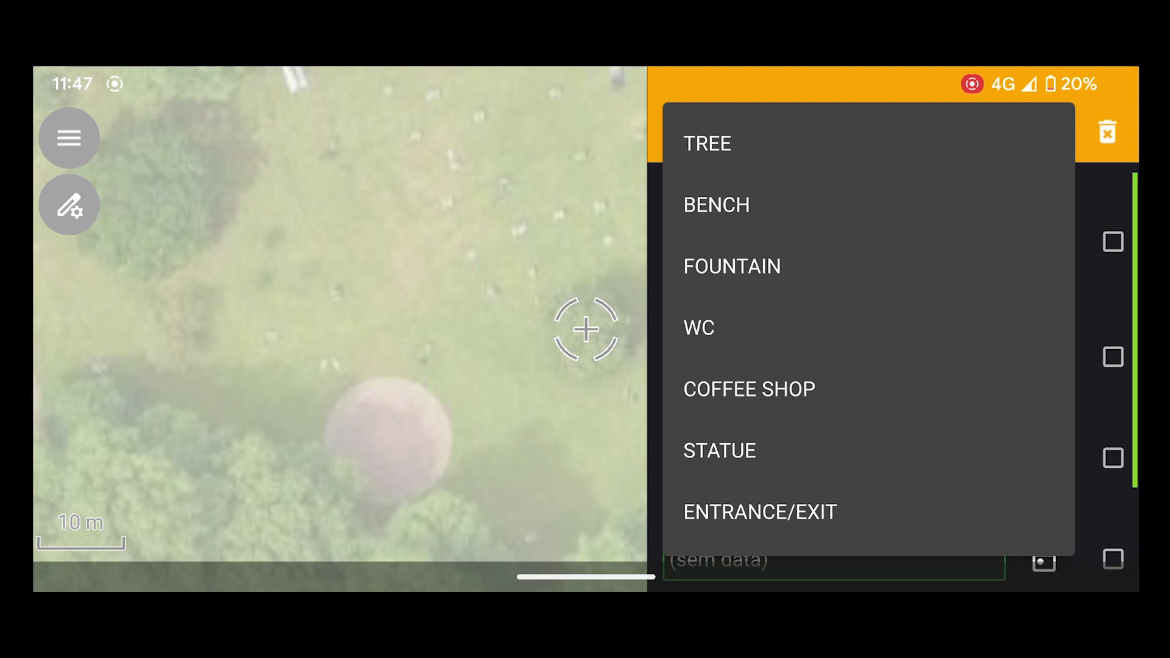
click(706, 143)
Enter the observation 'Dry', set the date to 20 Jan 2024, and attach a camera photo.
drag(926, 373, 971, 194)
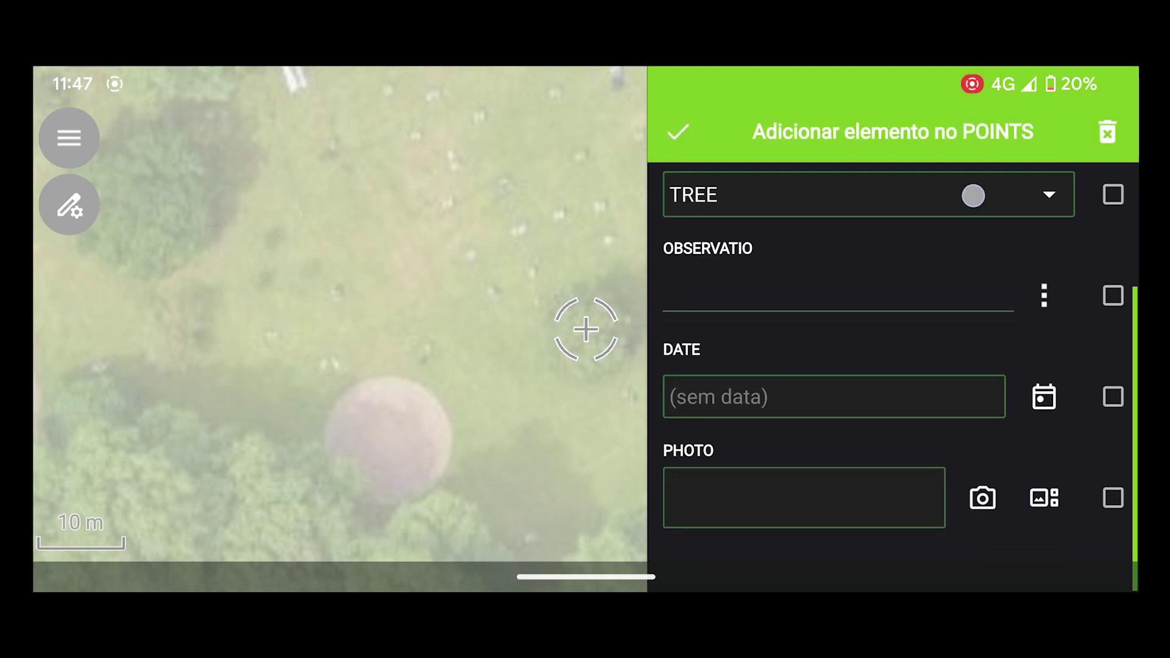
click(839, 316)
click(798, 304)
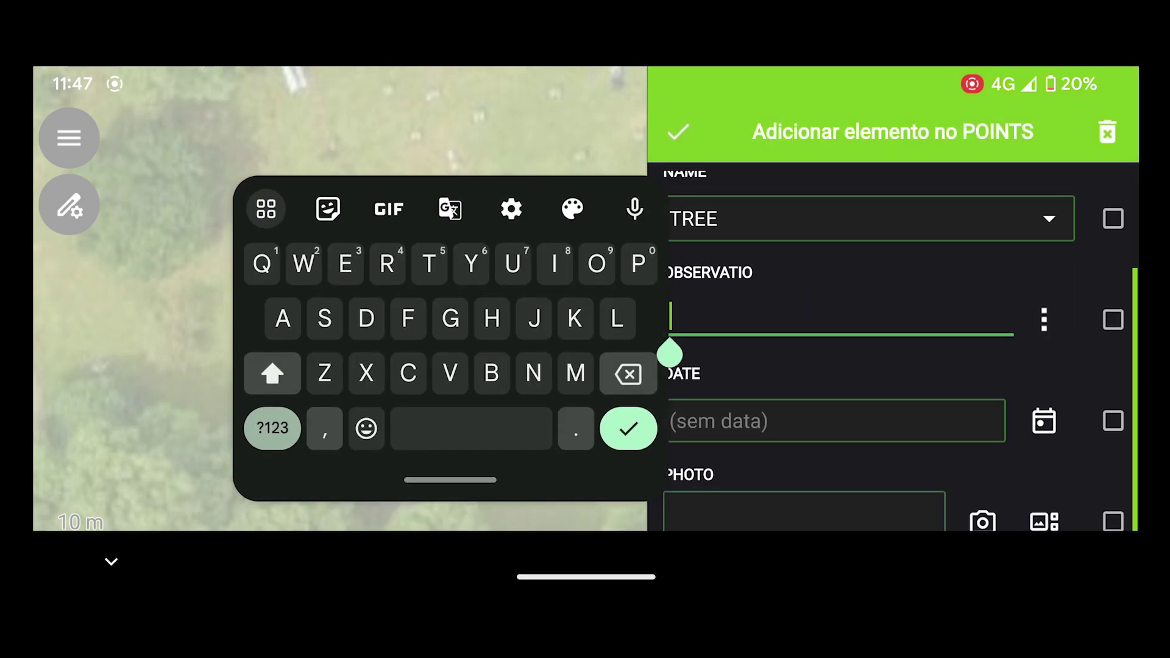
text(D)
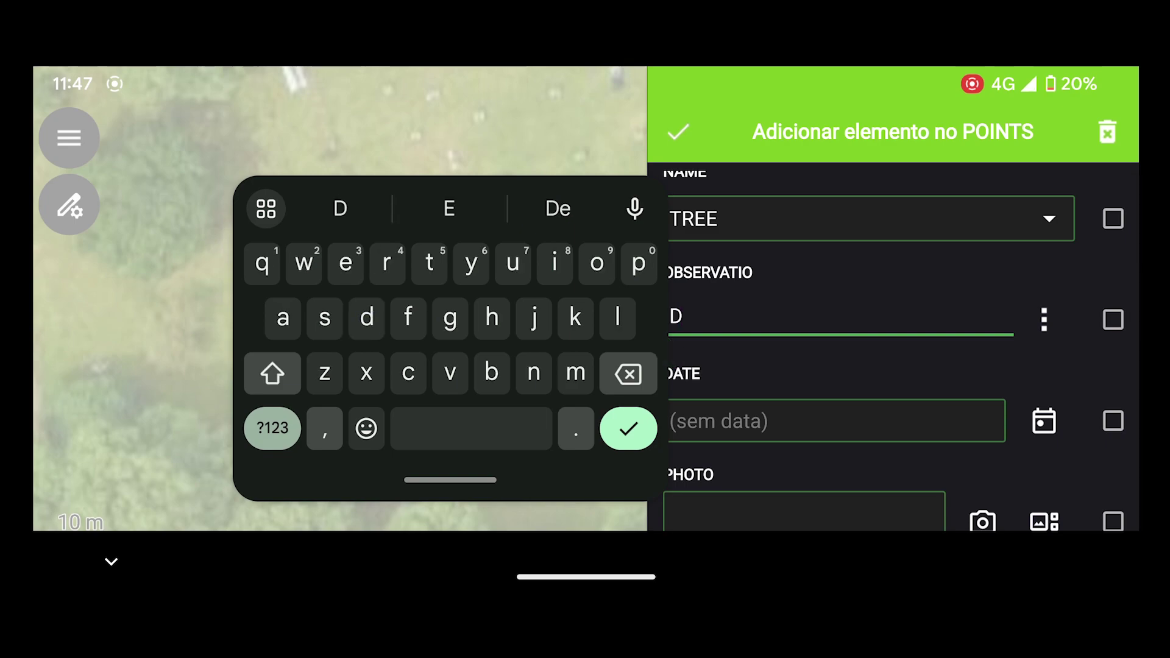
text(ry)
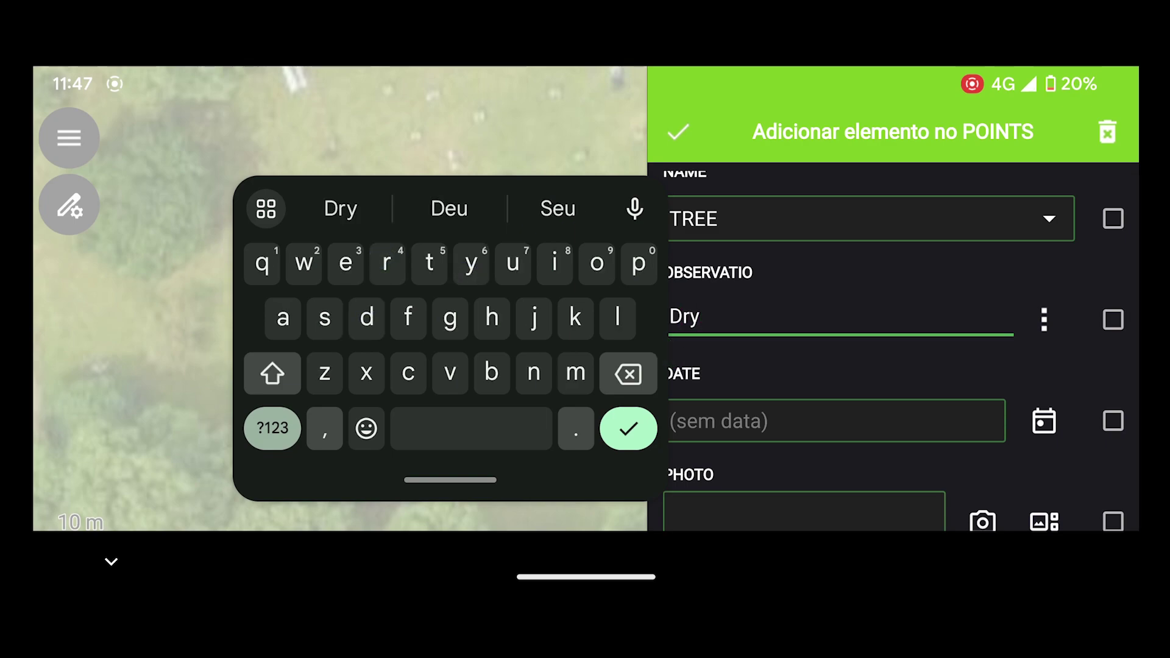
click(828, 321)
click(1029, 420)
drag(980, 267, 981, 210)
click(982, 520)
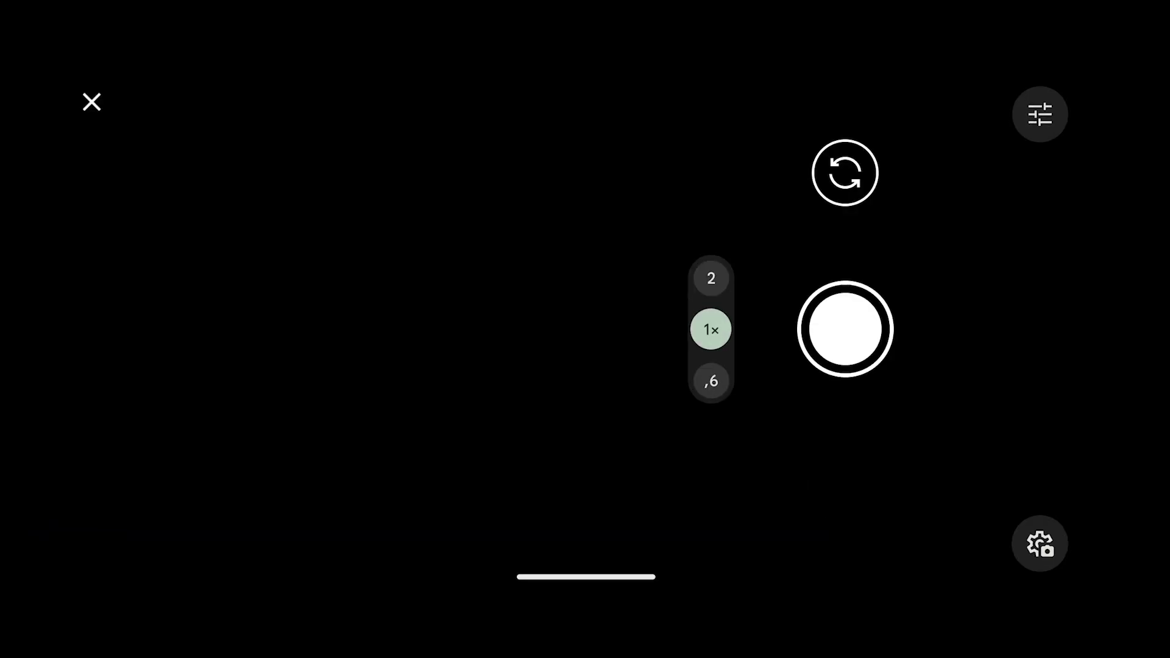
click(847, 330)
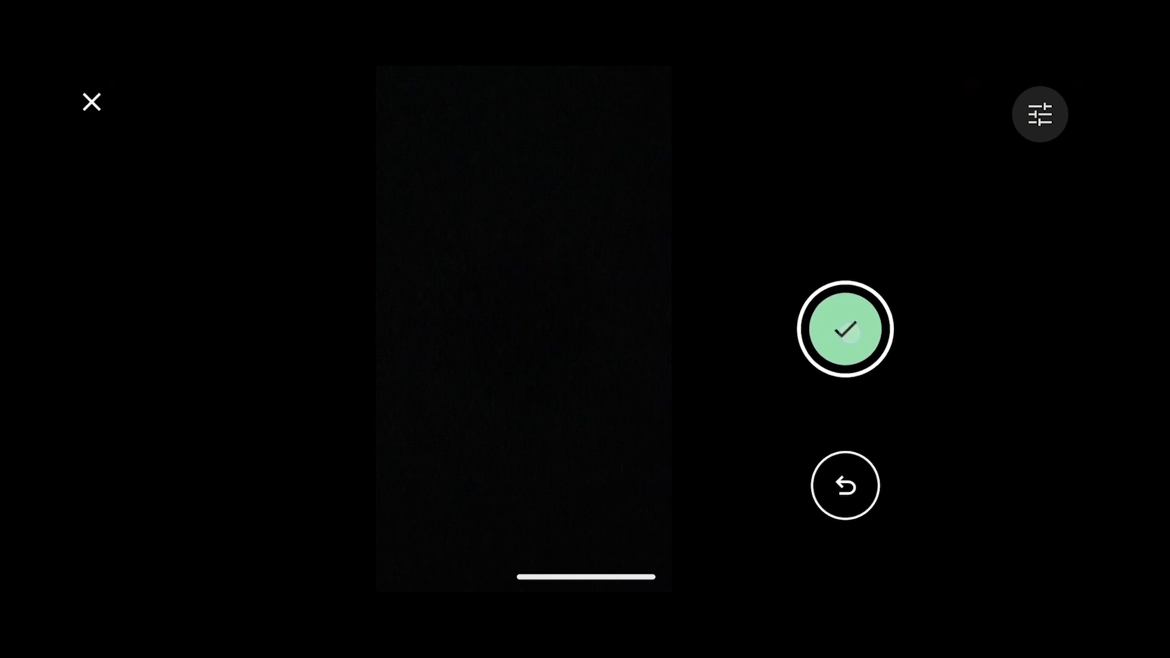
click(845, 329)
Save the first tree, then add and save a second TREE point on a nearby tree.
click(677, 130)
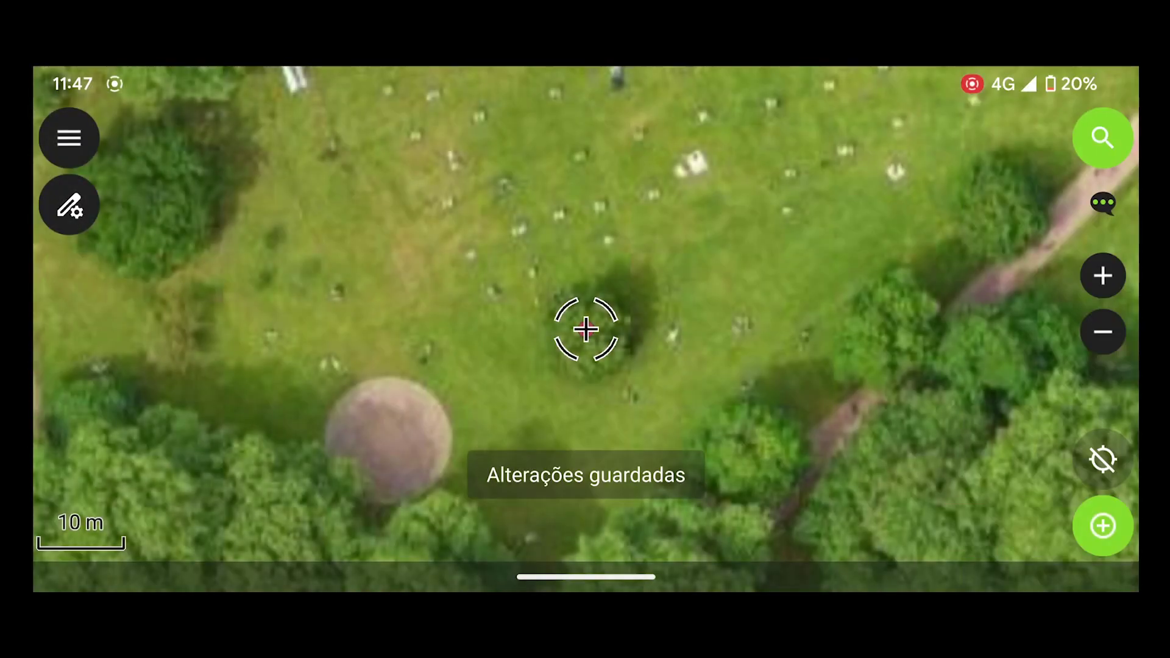
drag(887, 411, 613, 501)
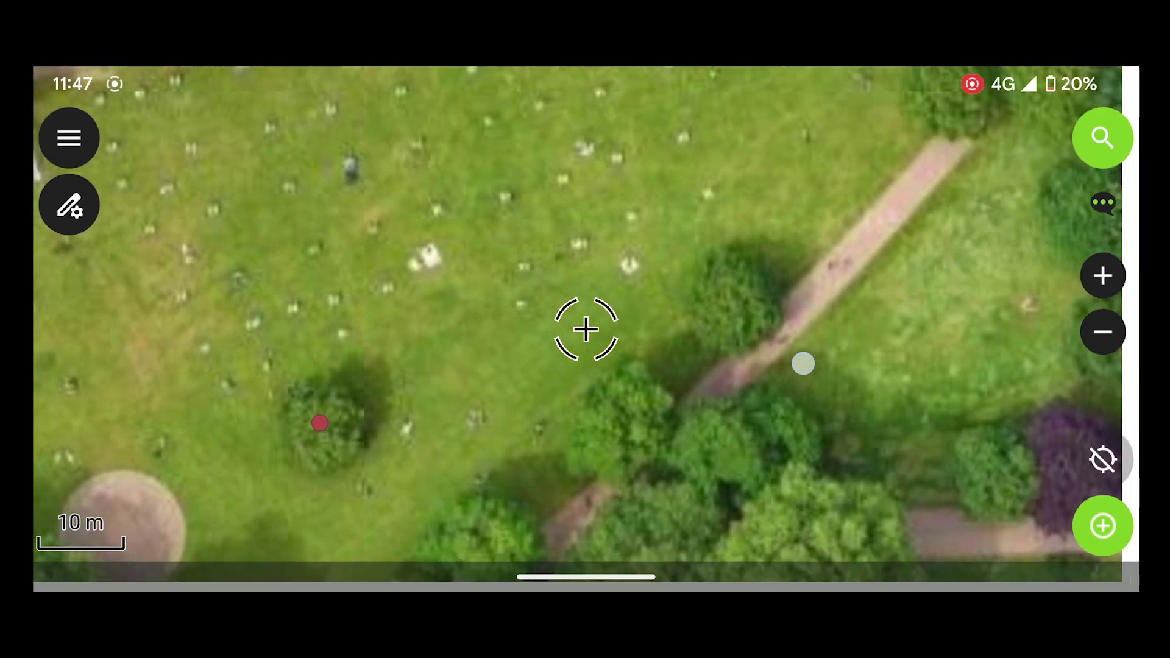
drag(670, 427, 625, 325)
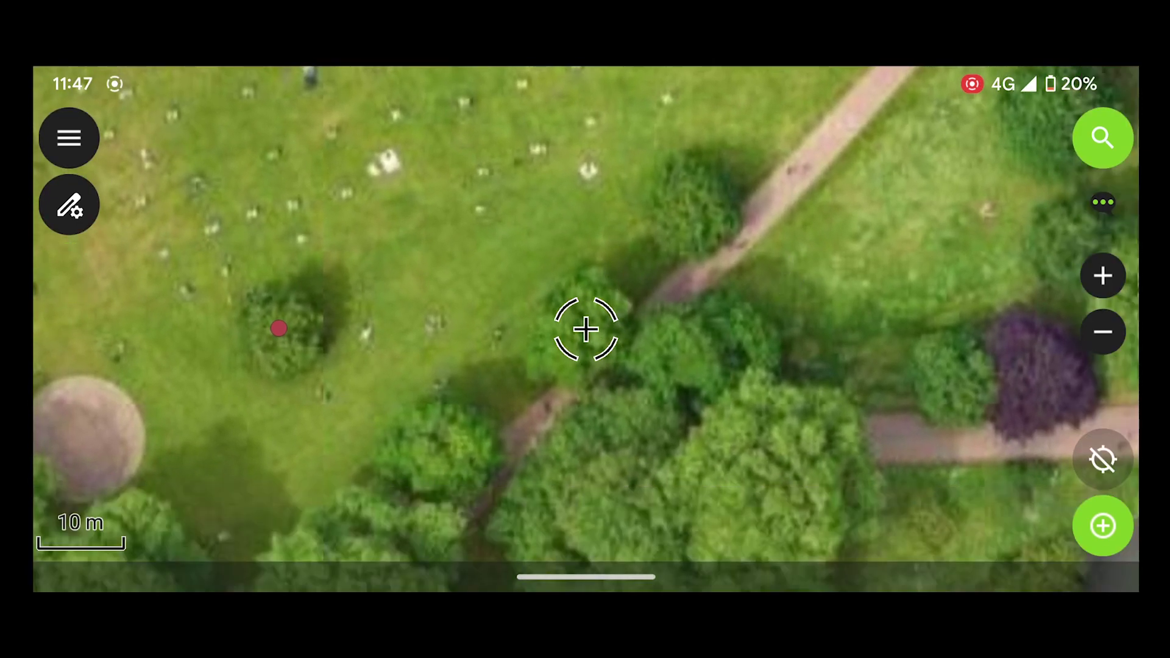
click(1103, 521)
click(996, 225)
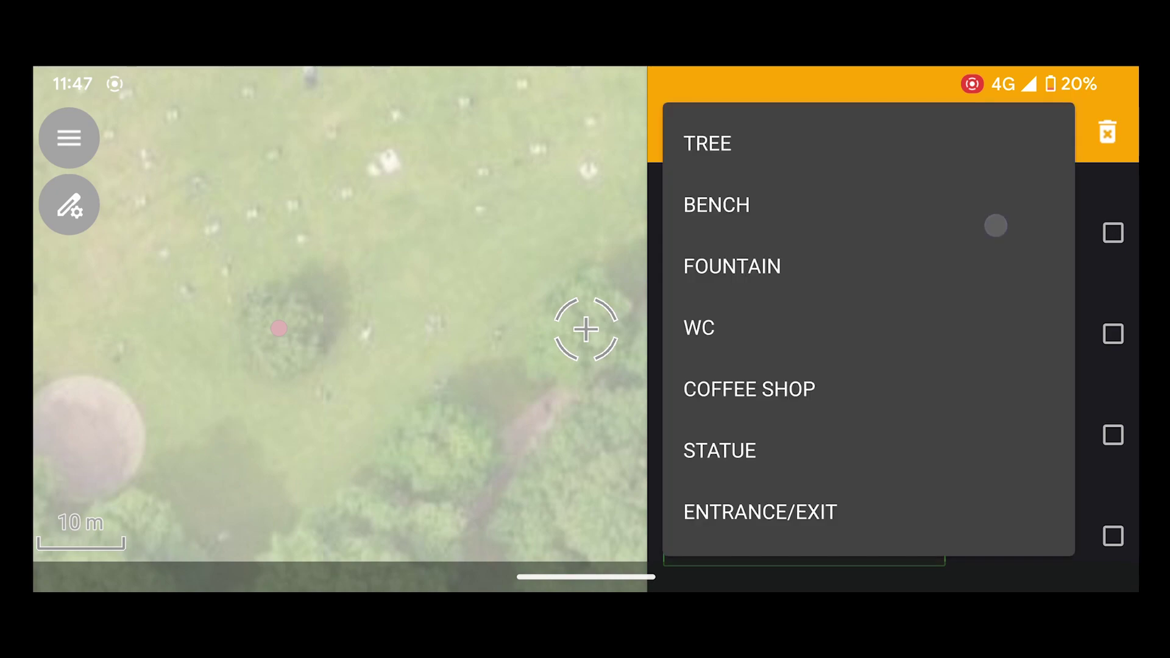
click(791, 153)
drag(911, 272, 912, 253)
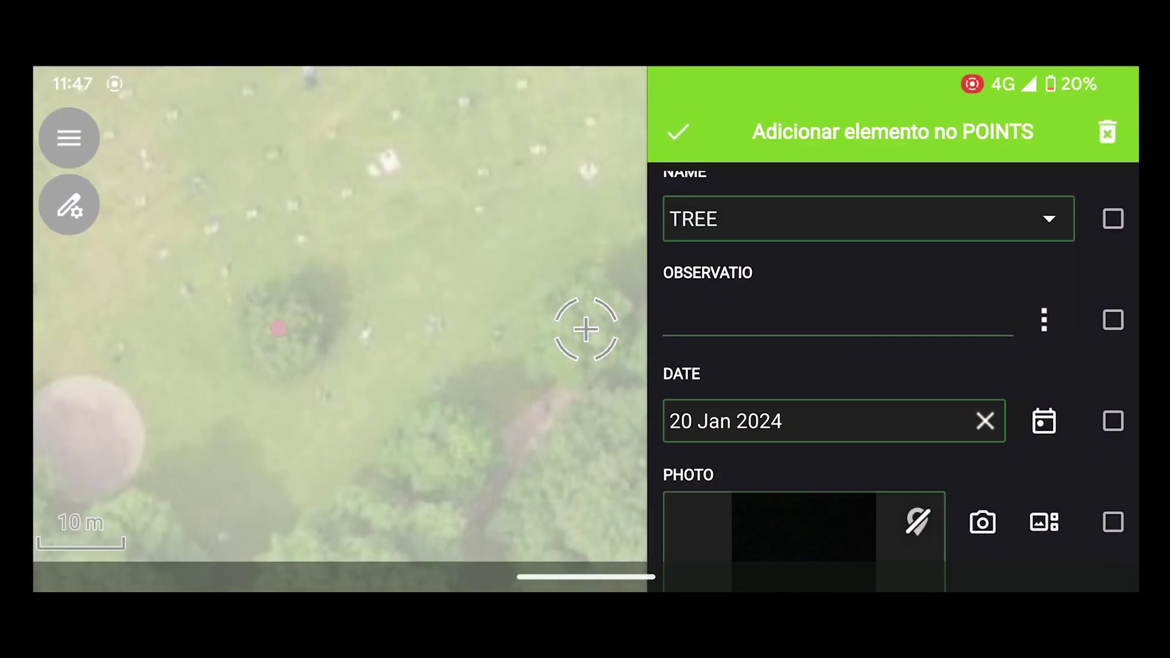
click(676, 128)
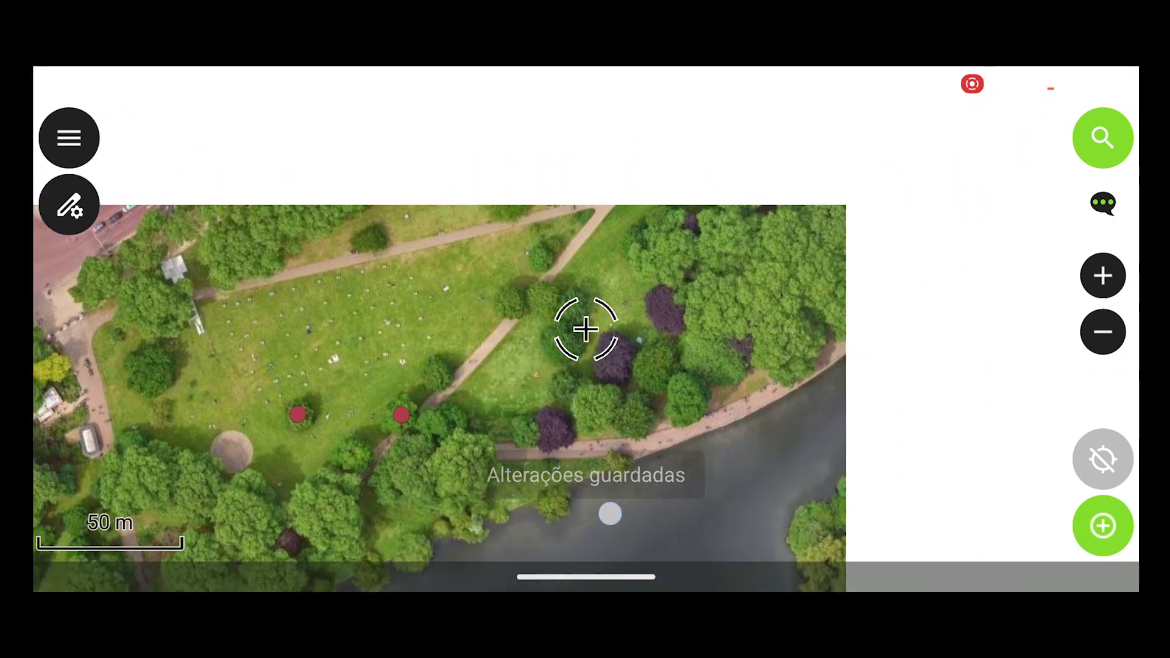
Pan north-east to centre the map on the parade-ground statue.
drag(610, 514, 544, 547)
drag(700, 548, 669, 528)
drag(692, 402, 574, 433)
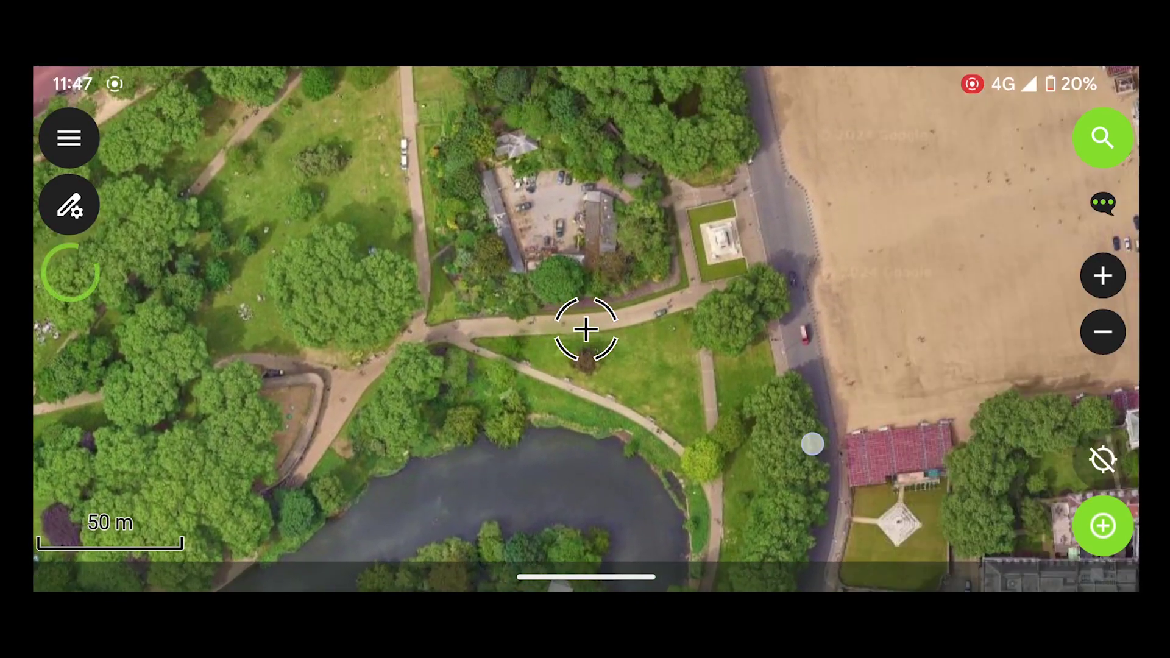
drag(810, 444, 664, 514)
drag(753, 344, 744, 358)
Add a STATUE point at the statue dated 20 Jan 2024 and save it.
click(1102, 525)
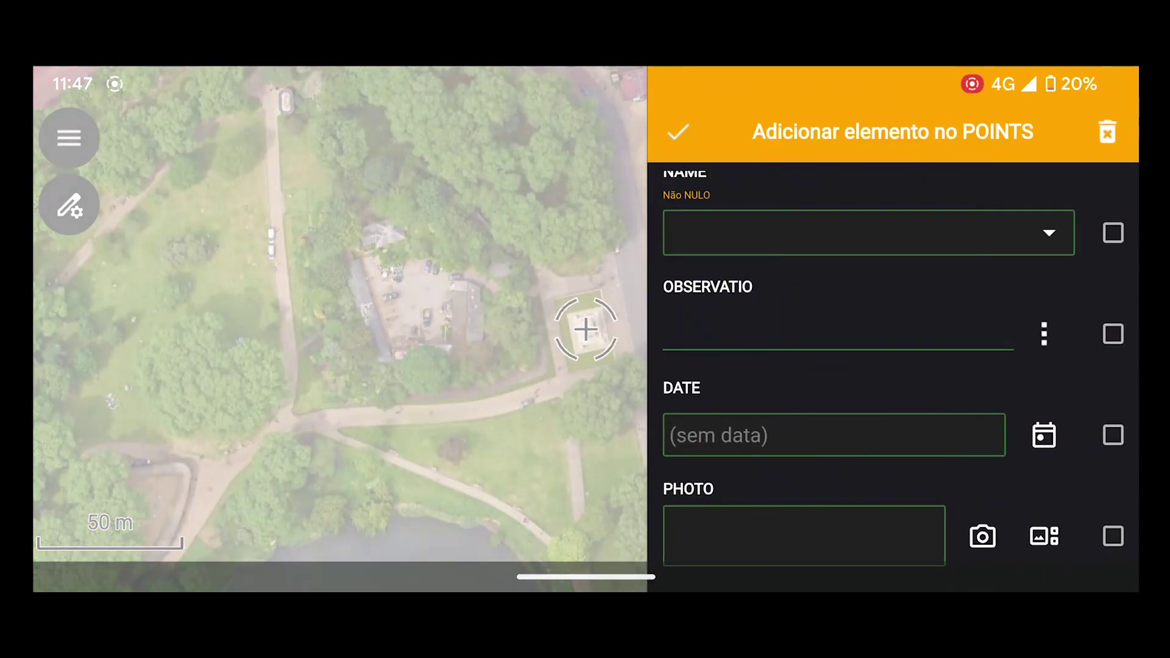
drag(893, 262, 854, 404)
click(979, 337)
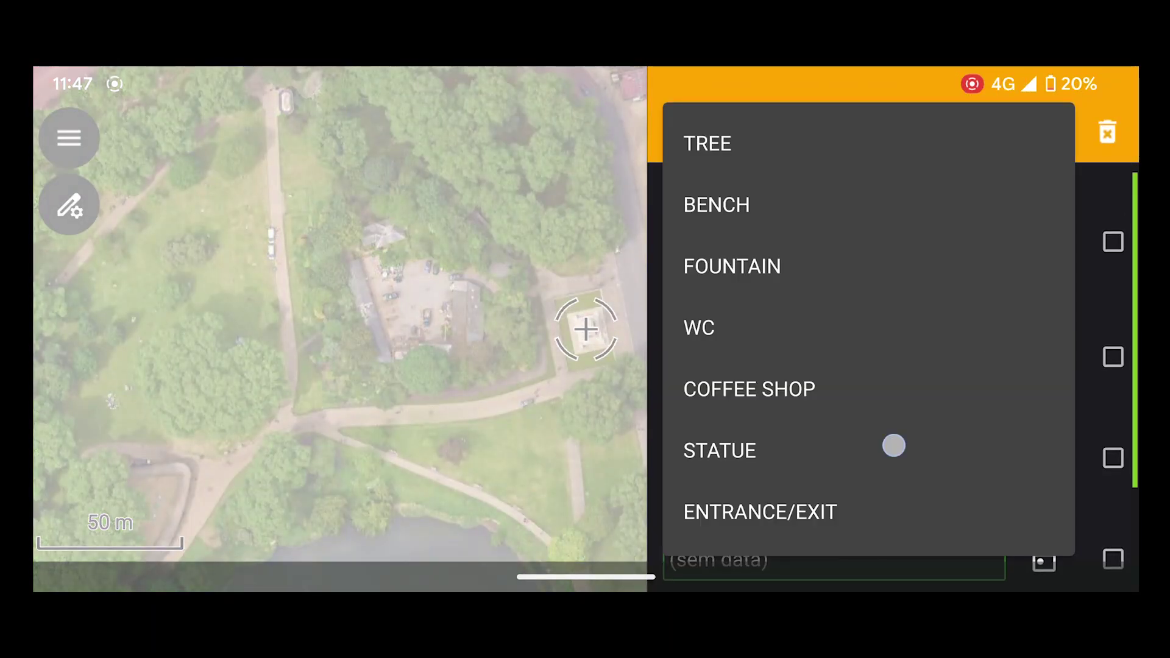
drag(893, 446, 932, 189)
click(775, 265)
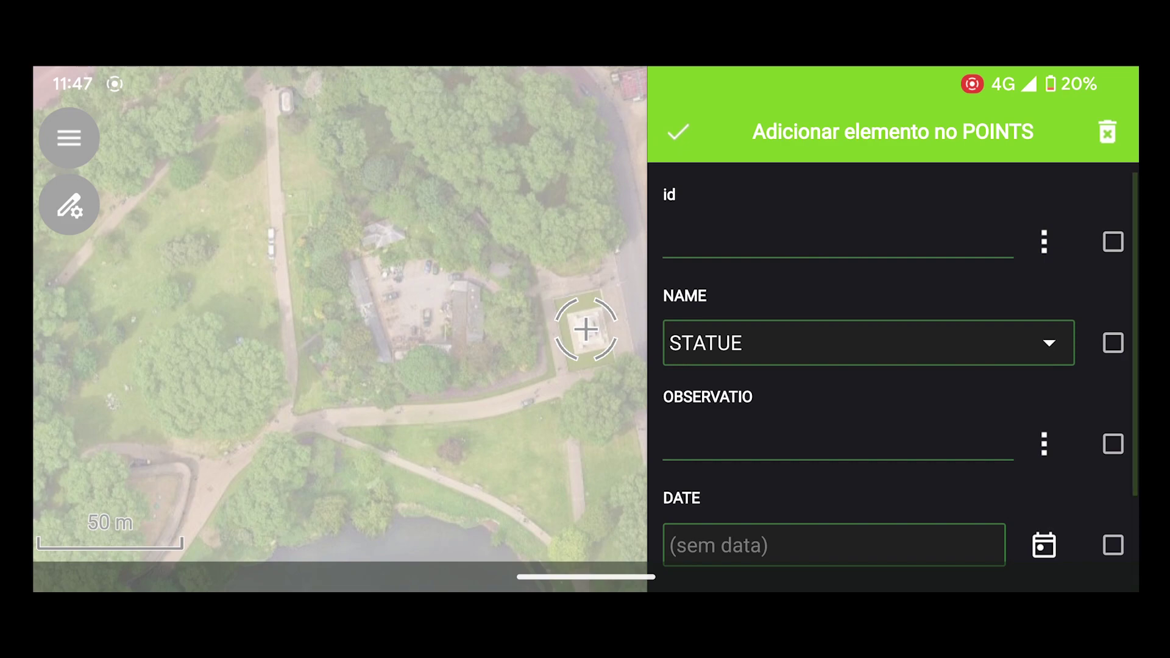
drag(914, 335, 942, 175)
click(1044, 410)
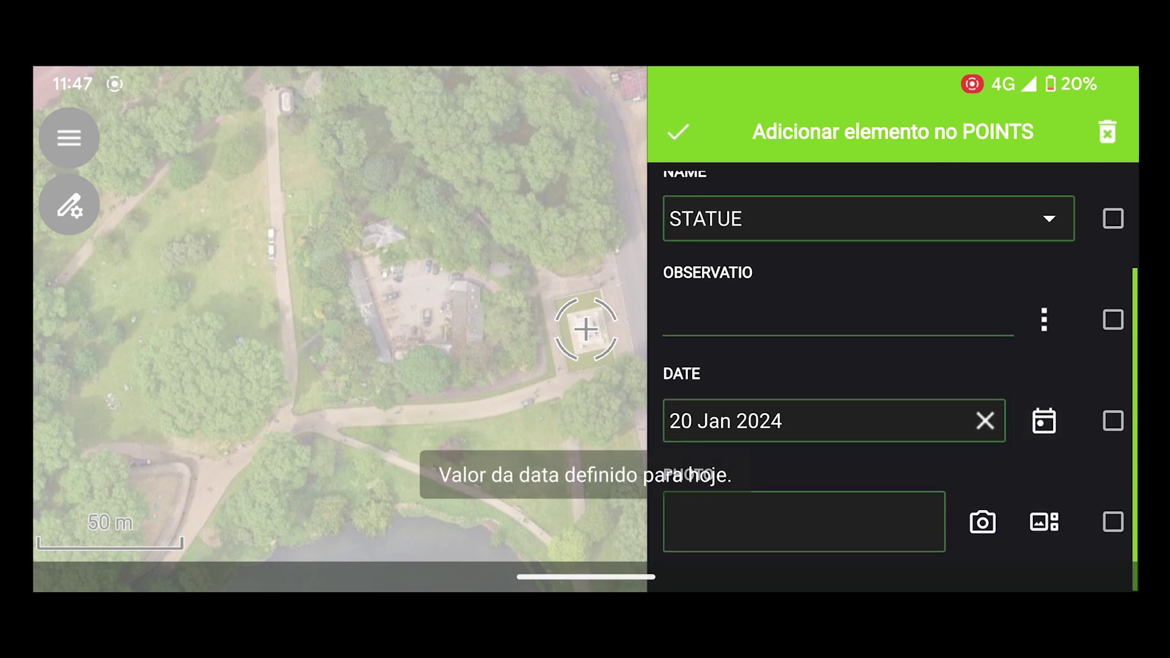
click(678, 131)
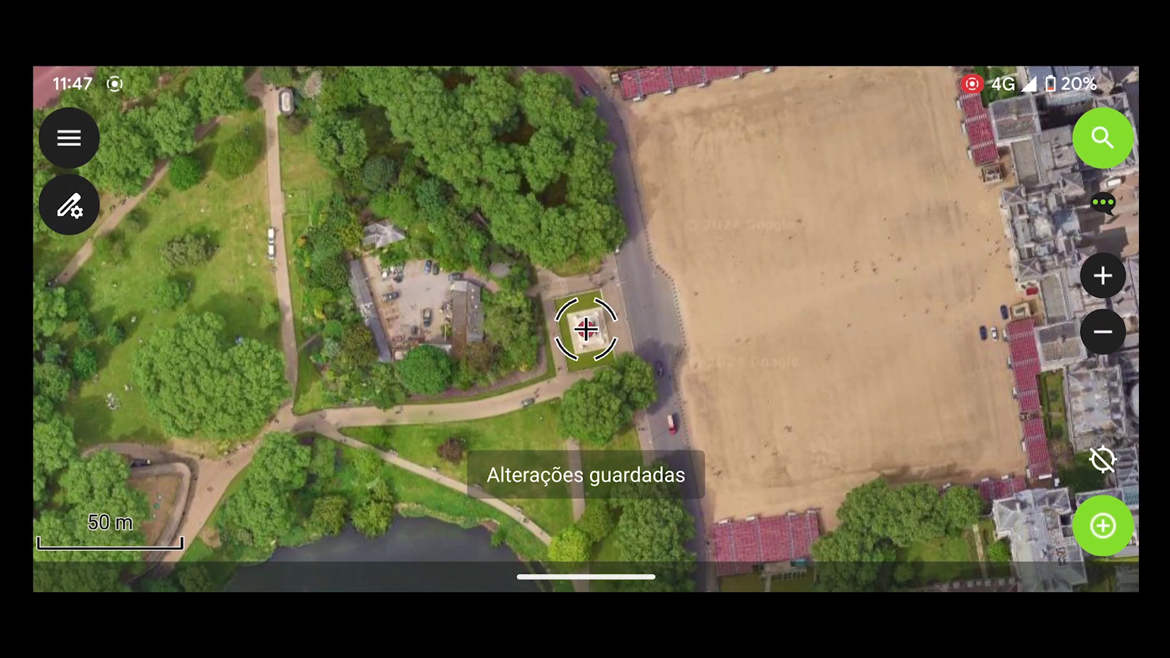
mouse_move(695, 345)
mouse_down()
mouse_move(713, 311)
mouse_move(796, 431)
mouse_up()
drag(697, 328, 751, 405)
Add a WC point dated 20 Jan 2024 with observation 'Closed permanently' and save it.
click(1102, 525)
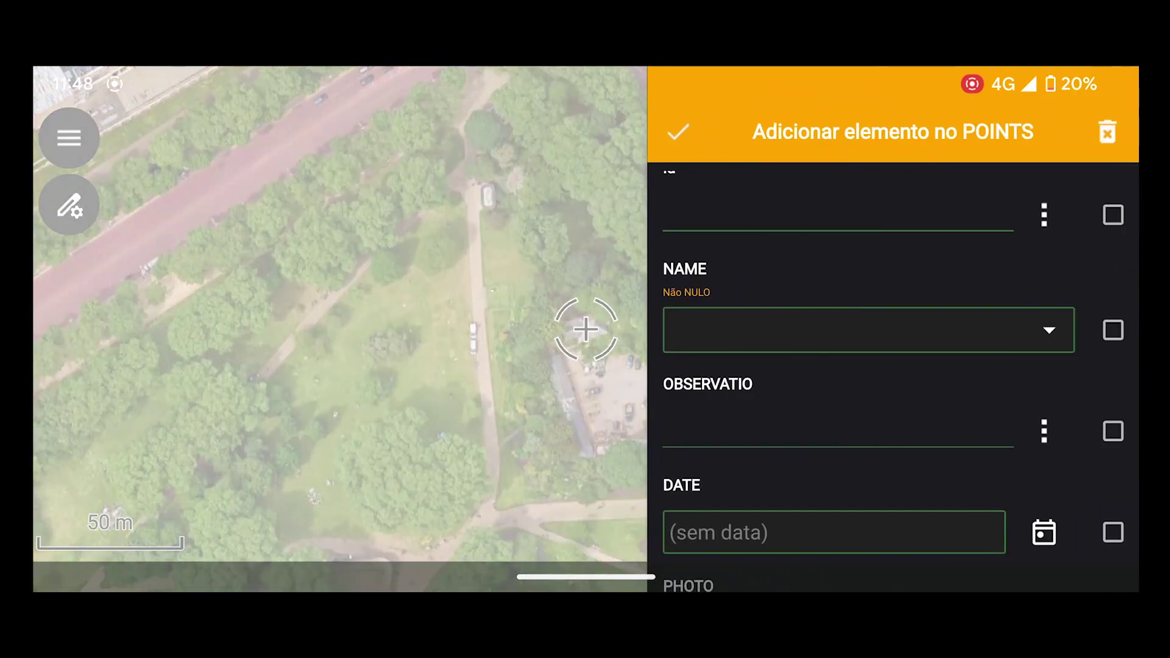
click(859, 330)
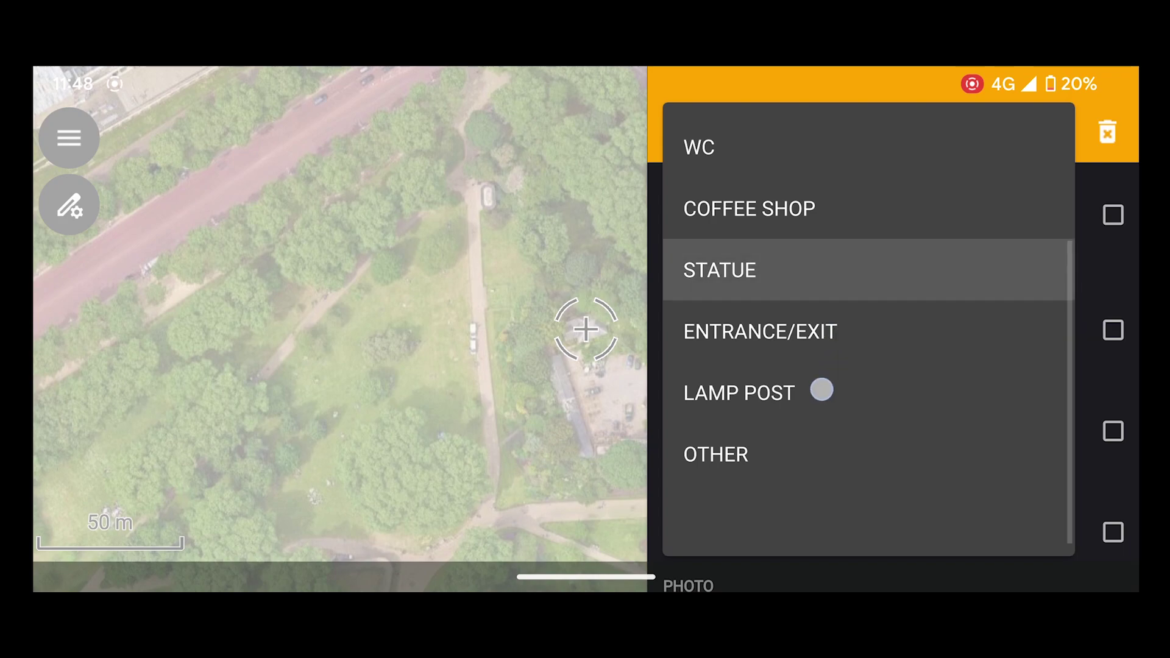
drag(813, 345, 815, 400)
click(757, 235)
click(1041, 513)
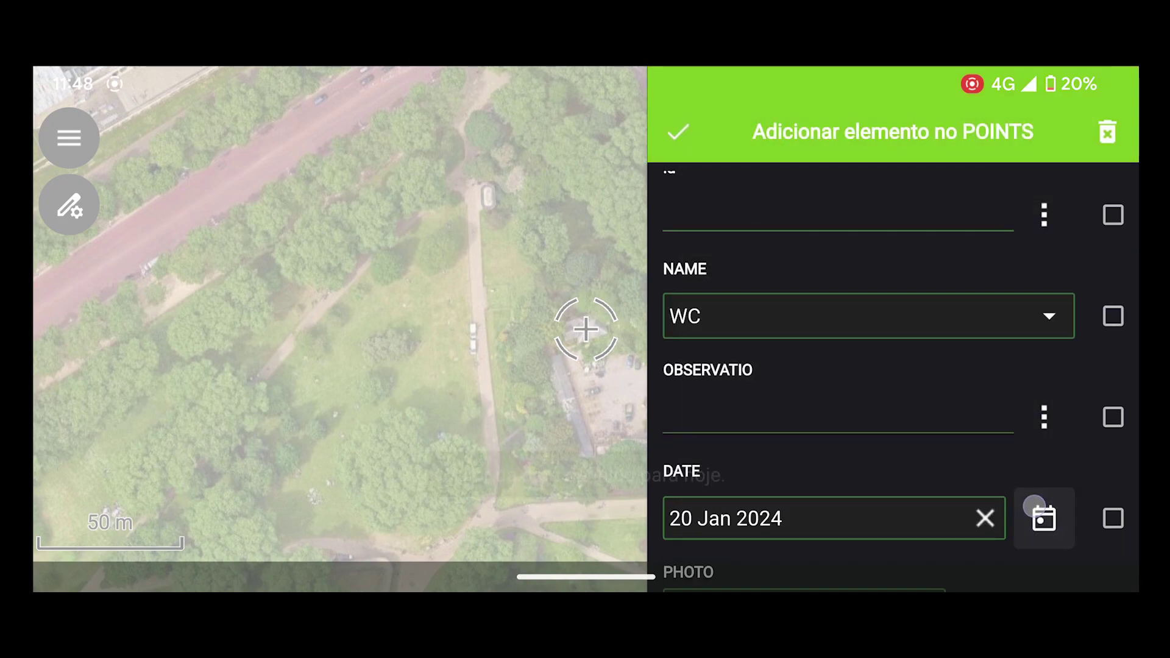
drag(880, 319, 845, 457)
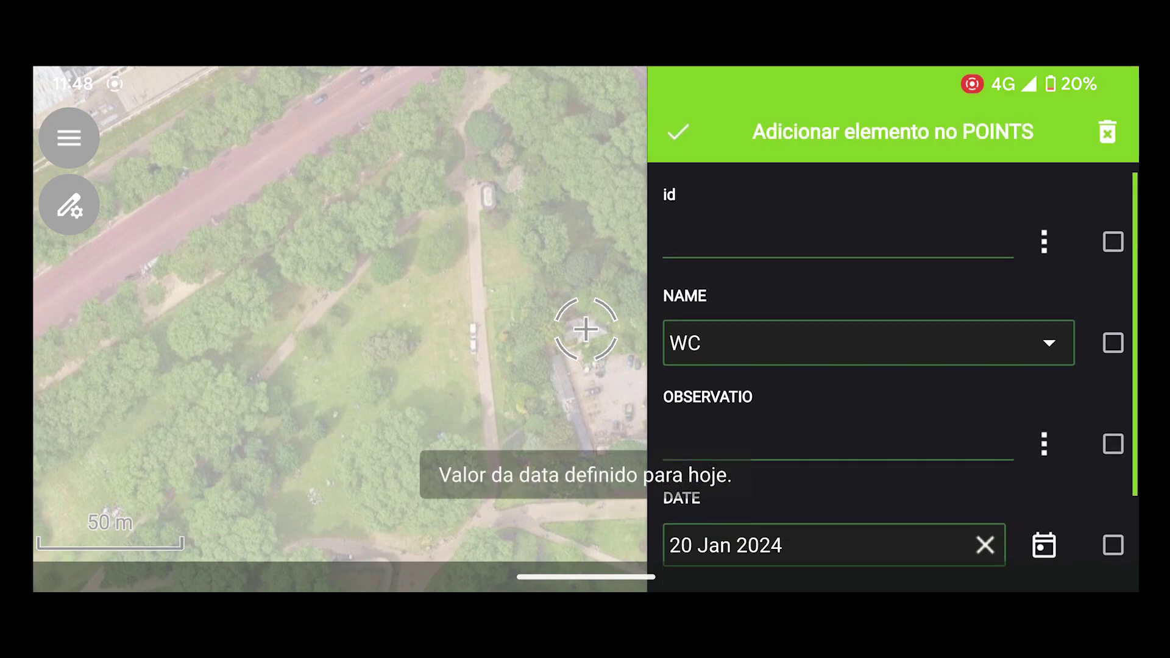
click(831, 444)
text(Closed)
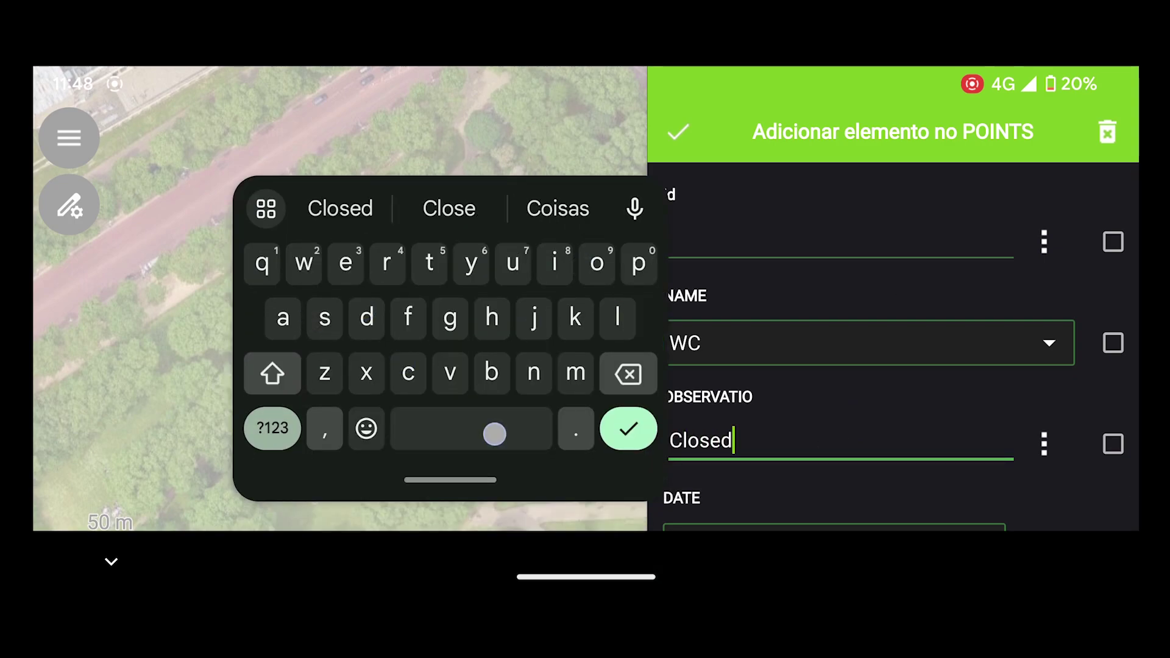
text( perm)
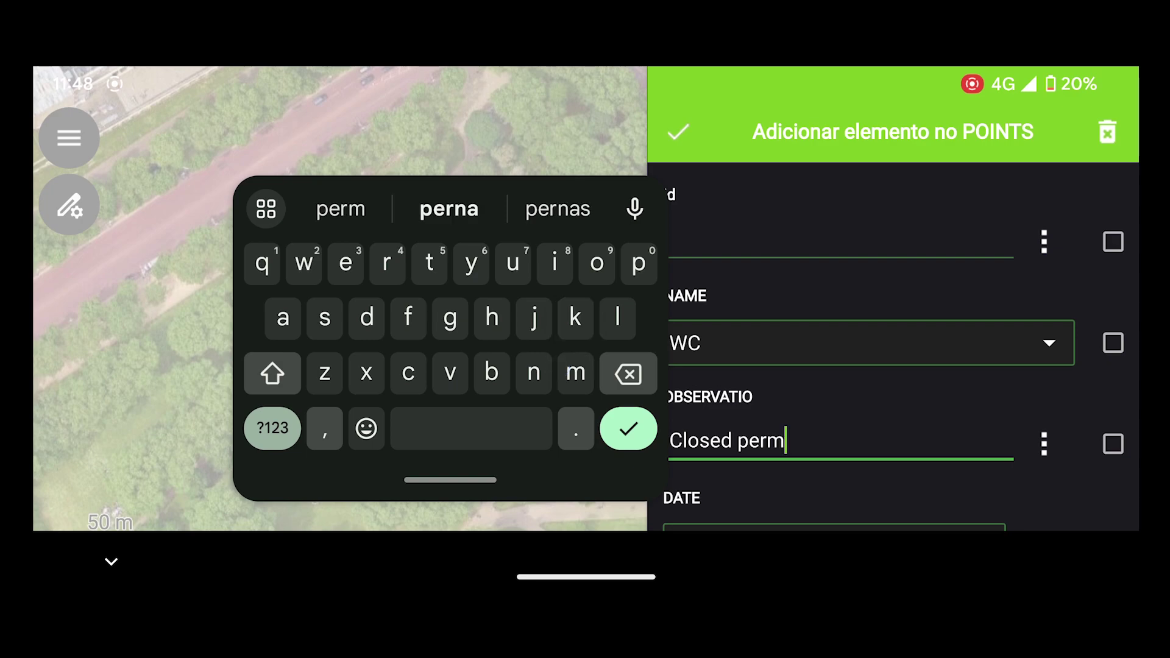
text(anently)
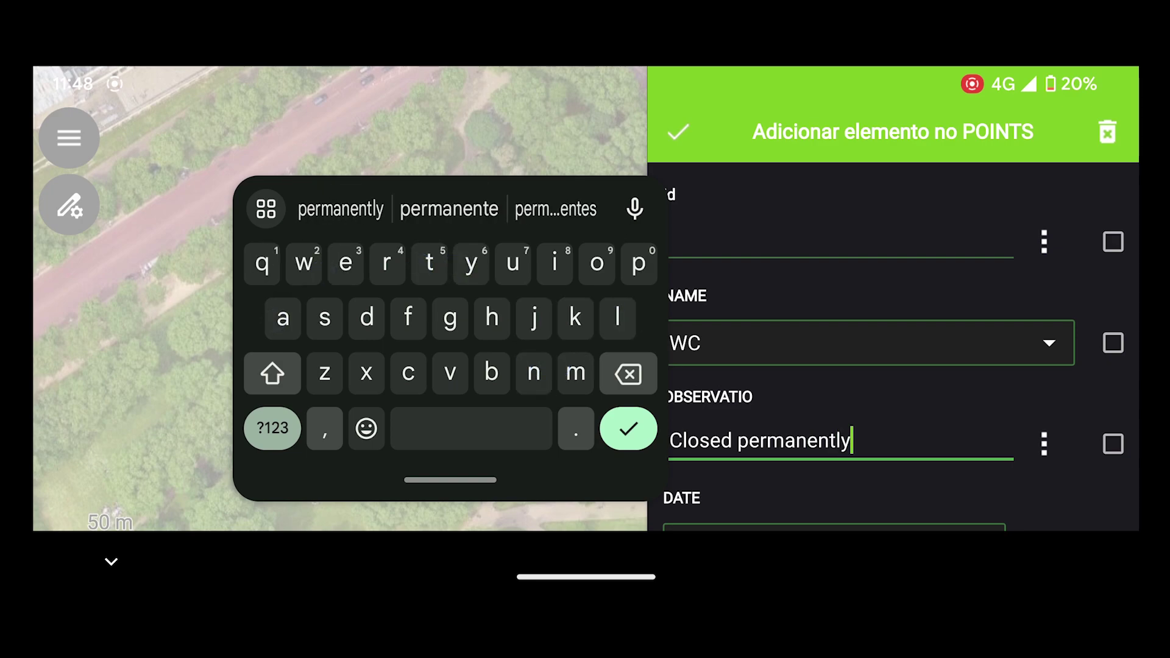
click(360, 208)
click(911, 430)
drag(938, 390, 940, 189)
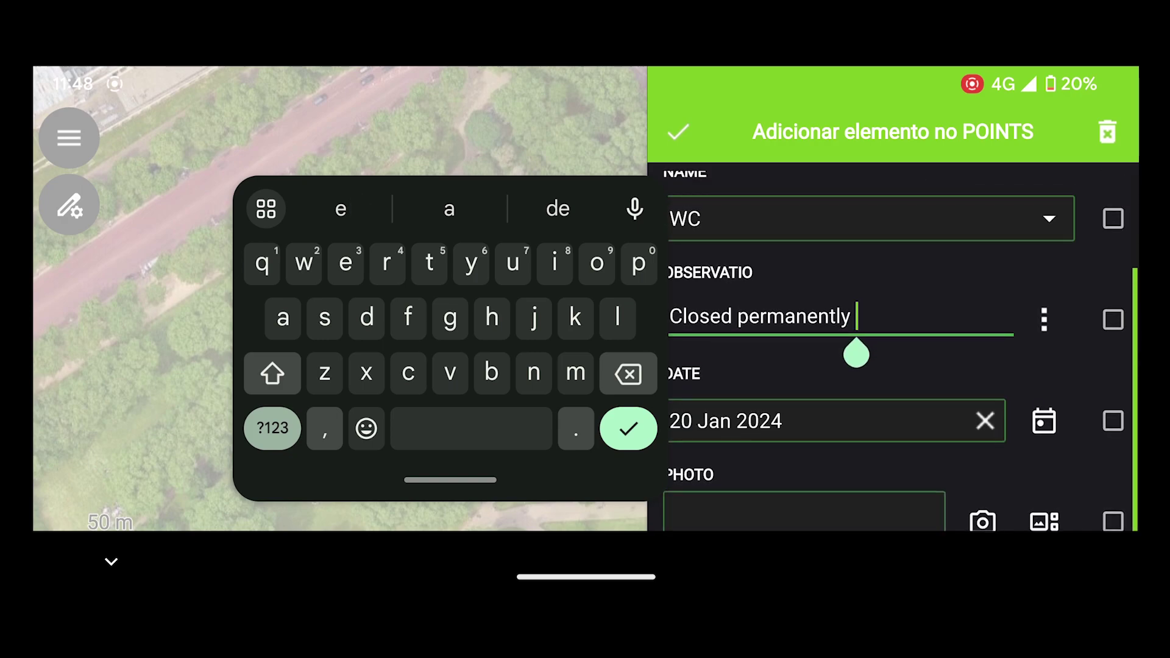
click(678, 132)
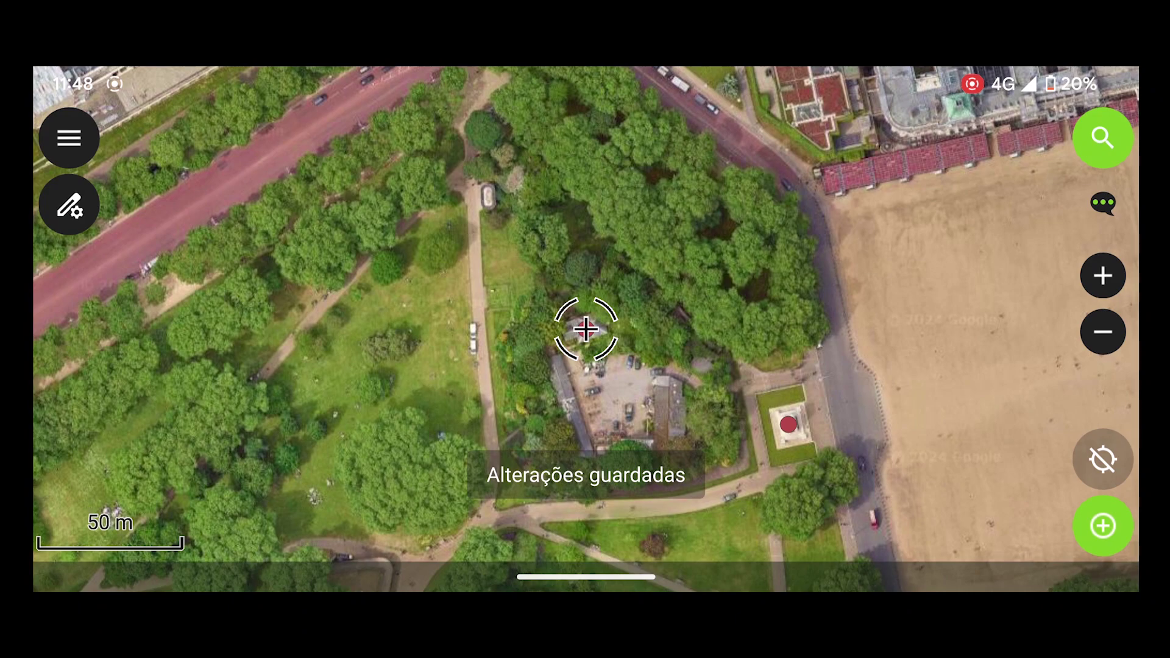
drag(698, 422, 754, 378)
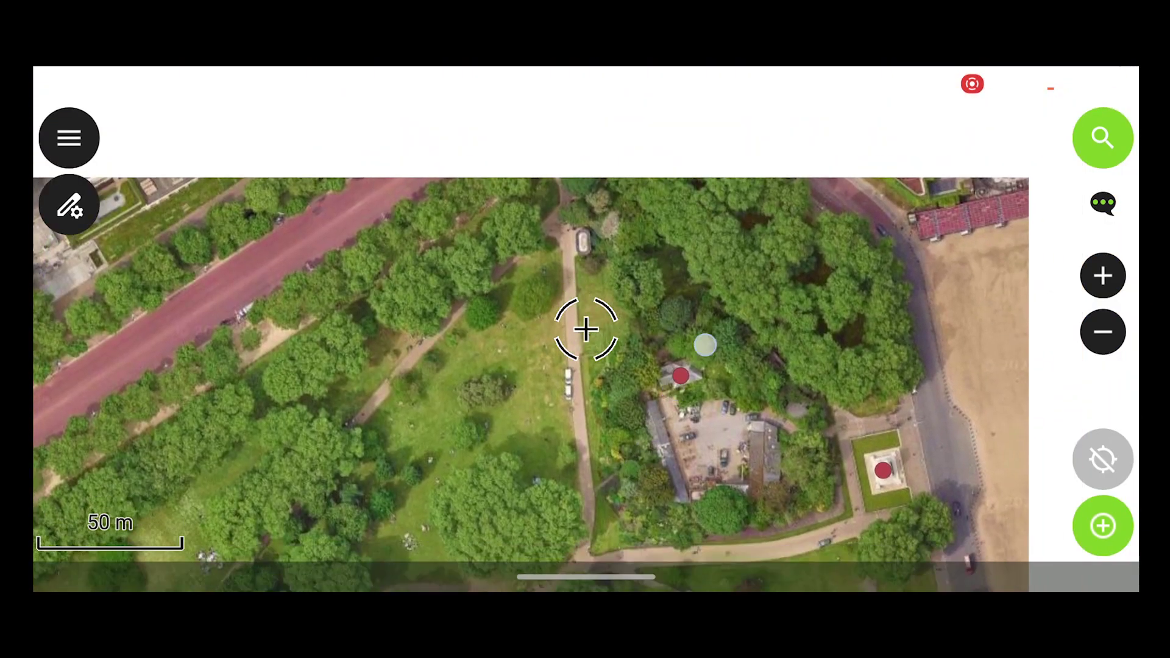
drag(671, 518, 832, 120)
drag(829, 427, 833, 133)
drag(785, 426, 792, 109)
drag(828, 420, 822, 171)
drag(763, 414, 764, 536)
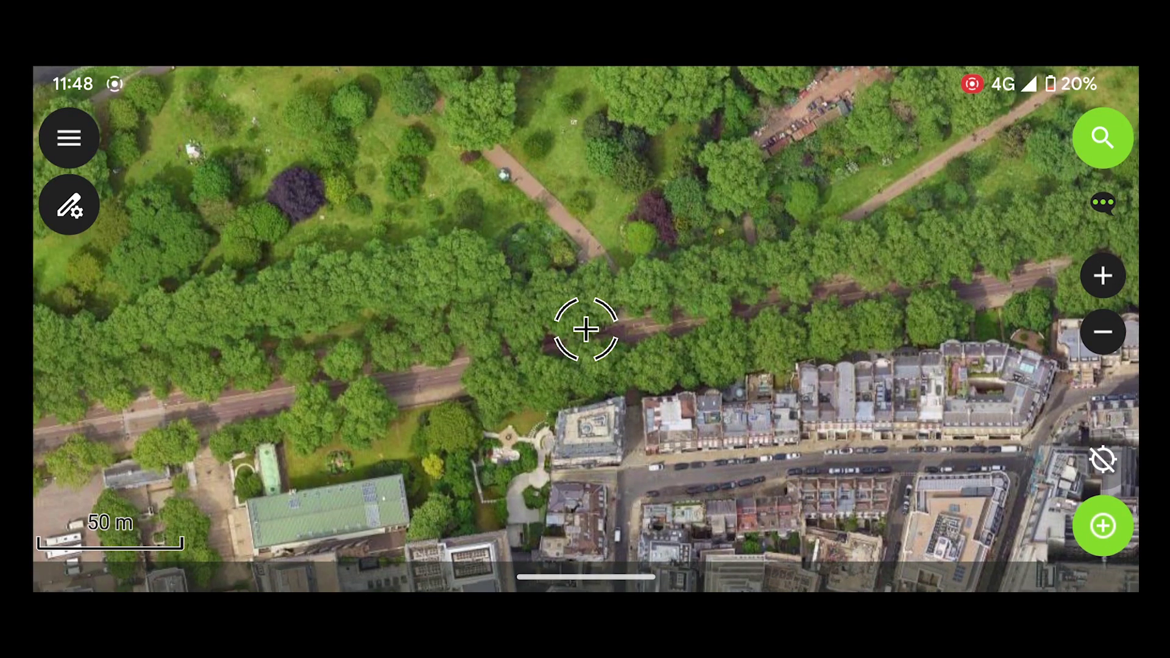
drag(795, 349, 640, 330)
drag(724, 298, 824, 271)
Switch the map theme to Heatmap and then back to Species.
click(1103, 525)
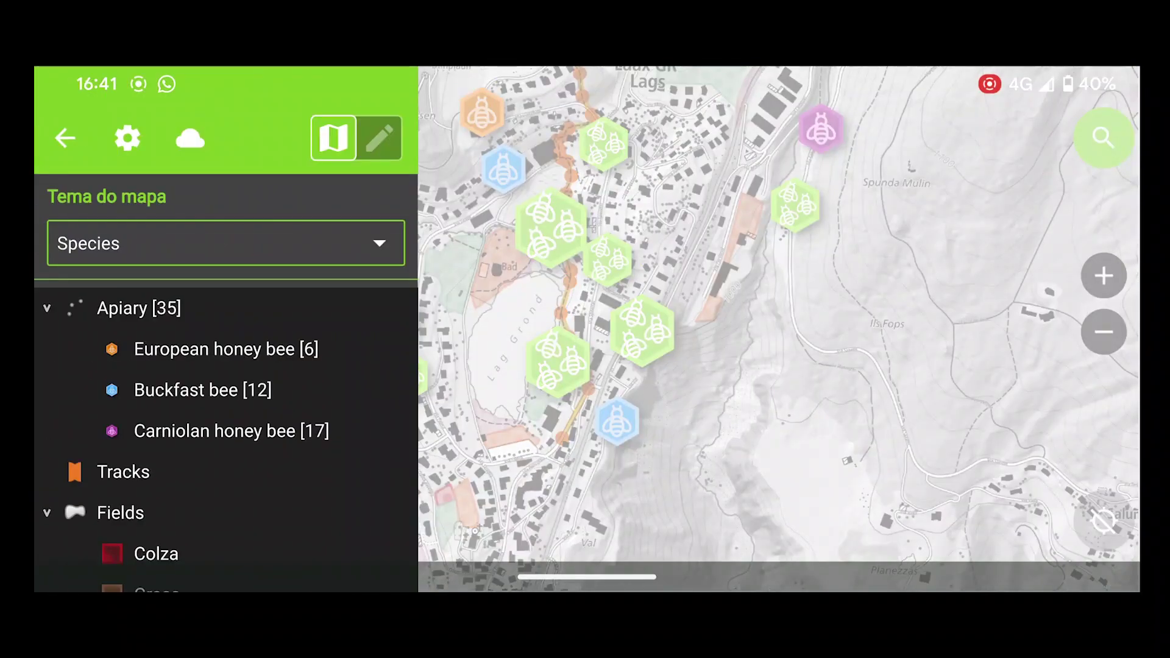
click(379, 138)
drag(335, 335, 269, 254)
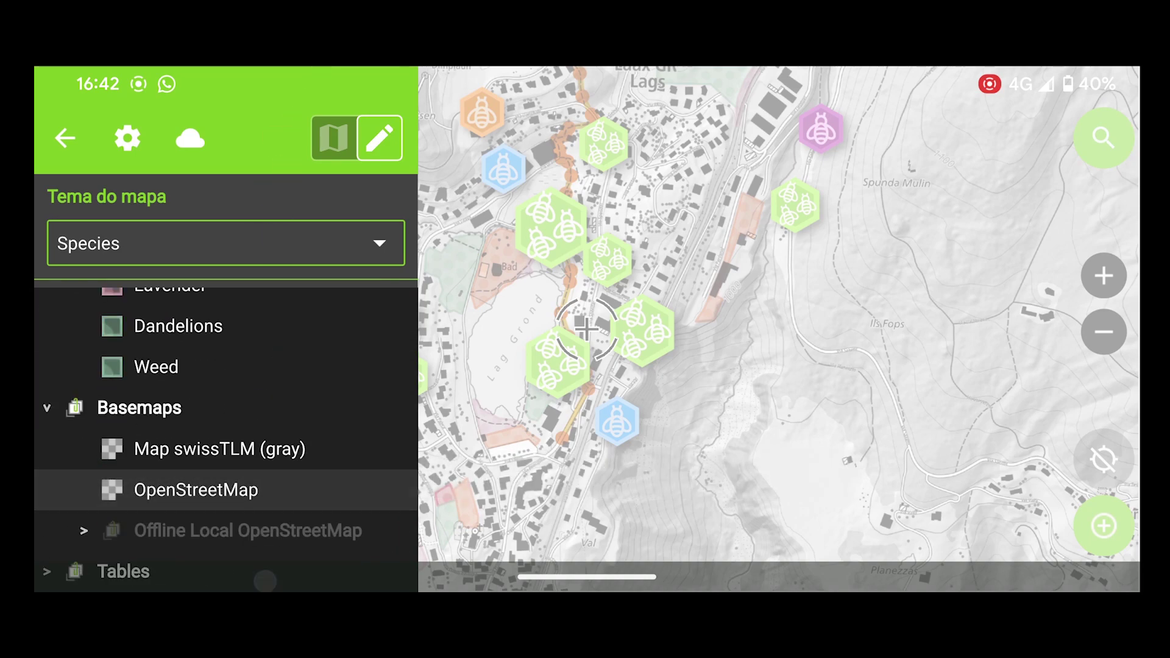
click(386, 237)
click(104, 290)
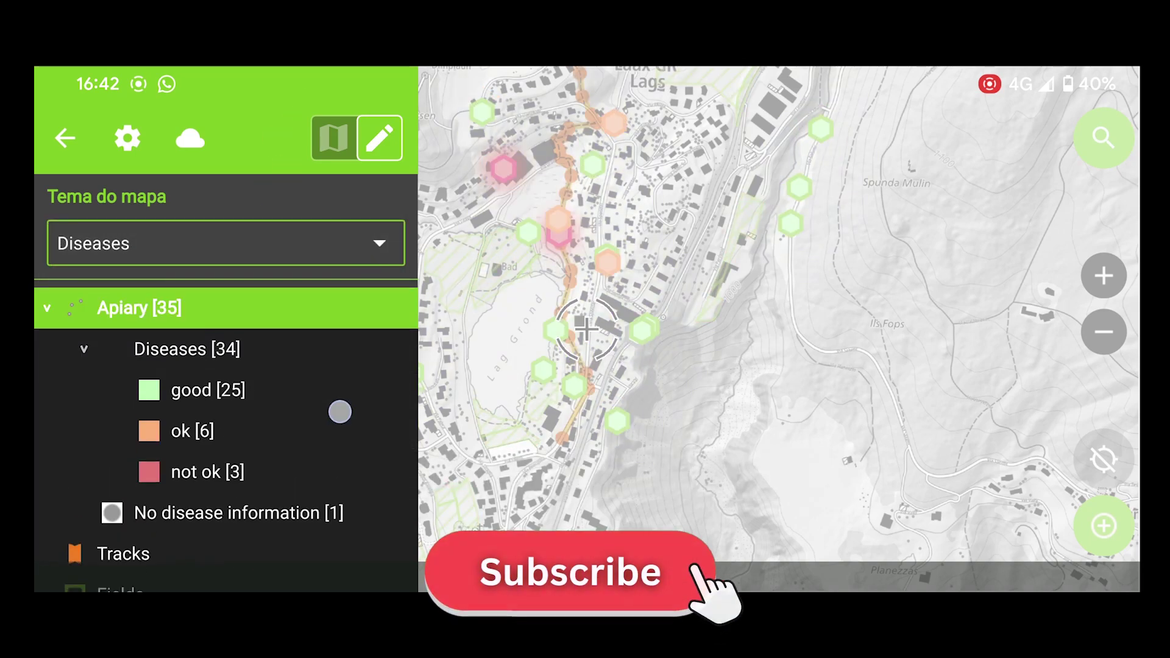
click(225, 243)
click(167, 335)
drag(264, 471, 287, 399)
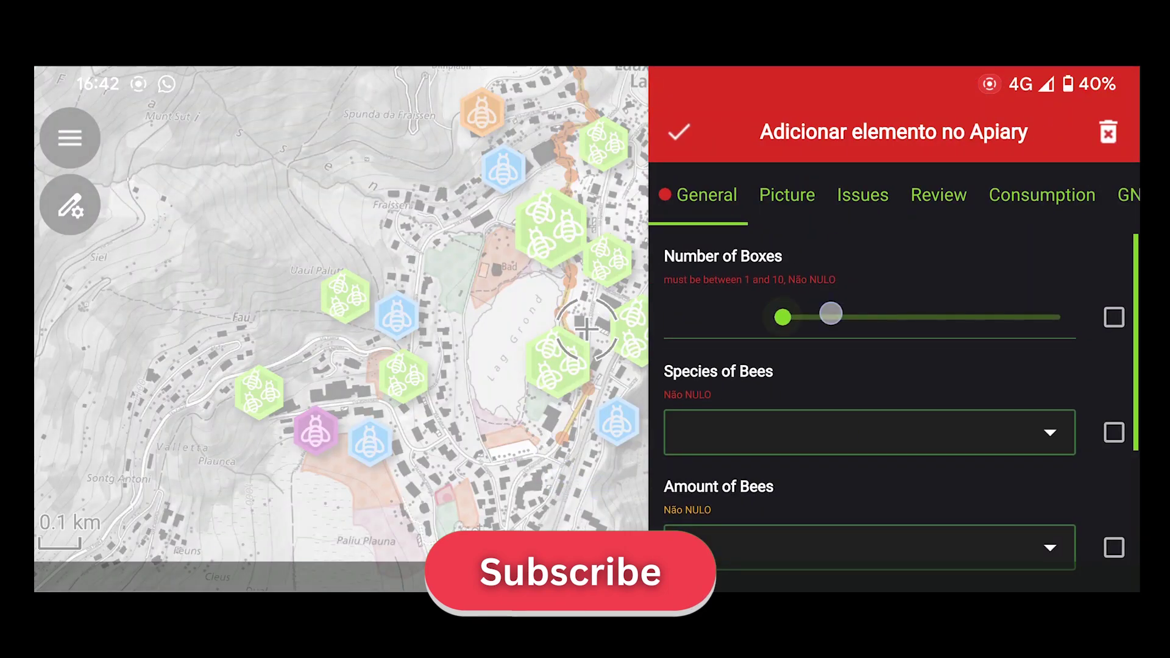
Save an Apiary with 3 boxes, European honey bee, < 1000 bees, a beekeeper, and harvest 20.
drag(782, 316, 843, 308)
click(869, 415)
click(853, 346)
click(869, 520)
click(714, 225)
click(792, 408)
text(Be)
key(Return)
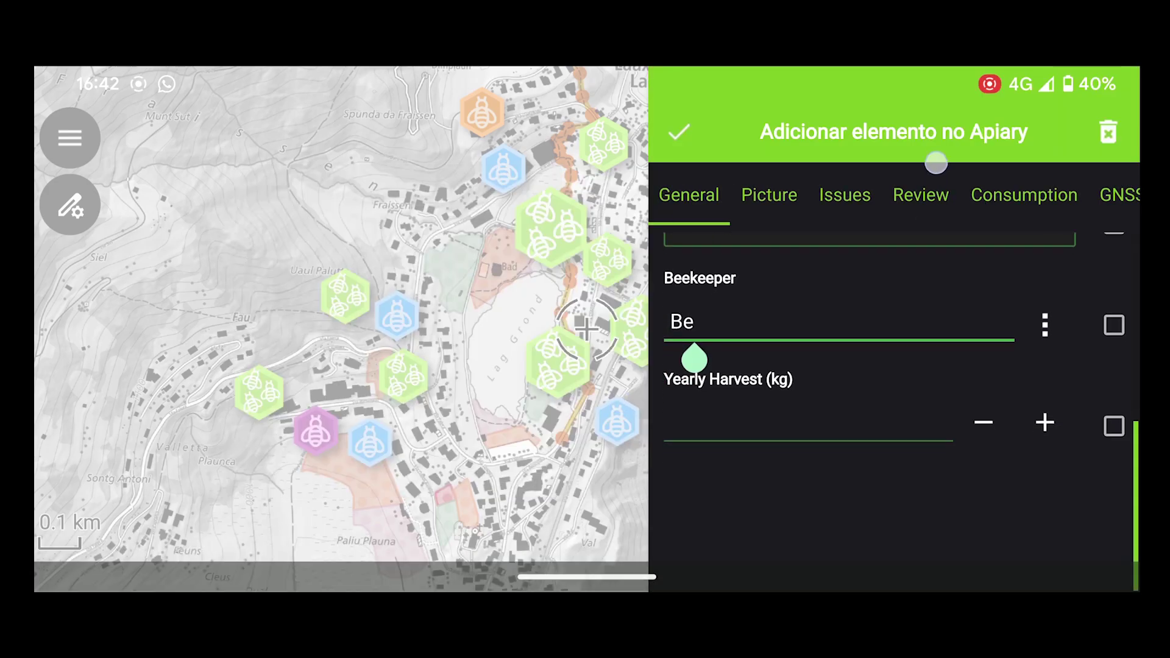
click(792, 420)
text(20)
click(678, 111)
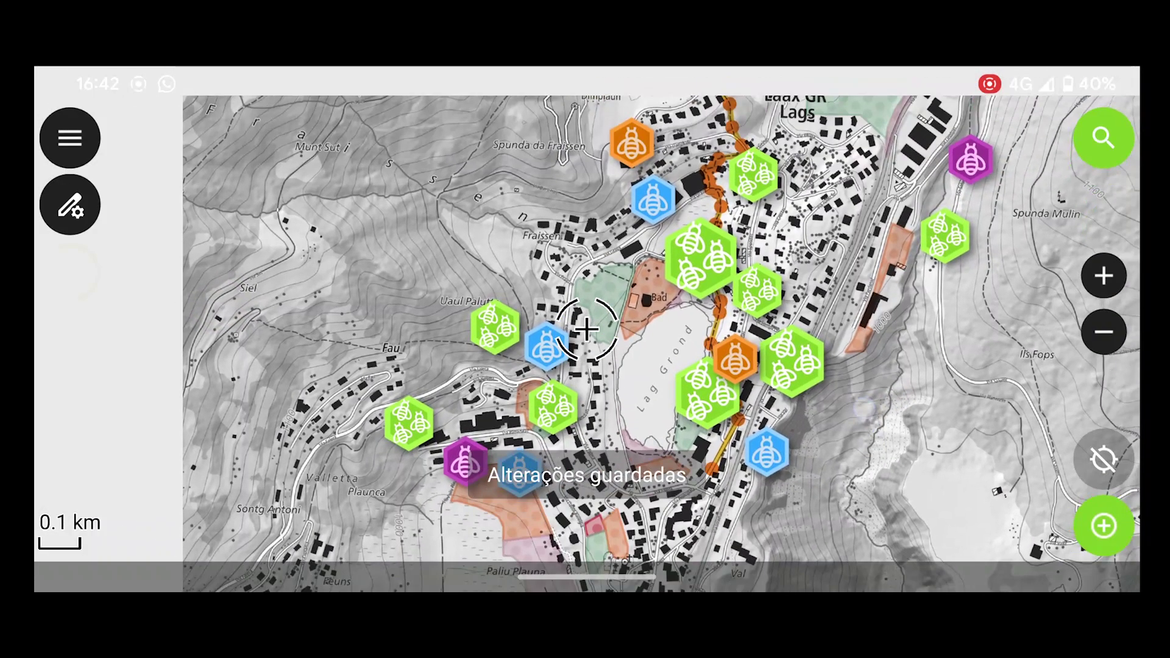